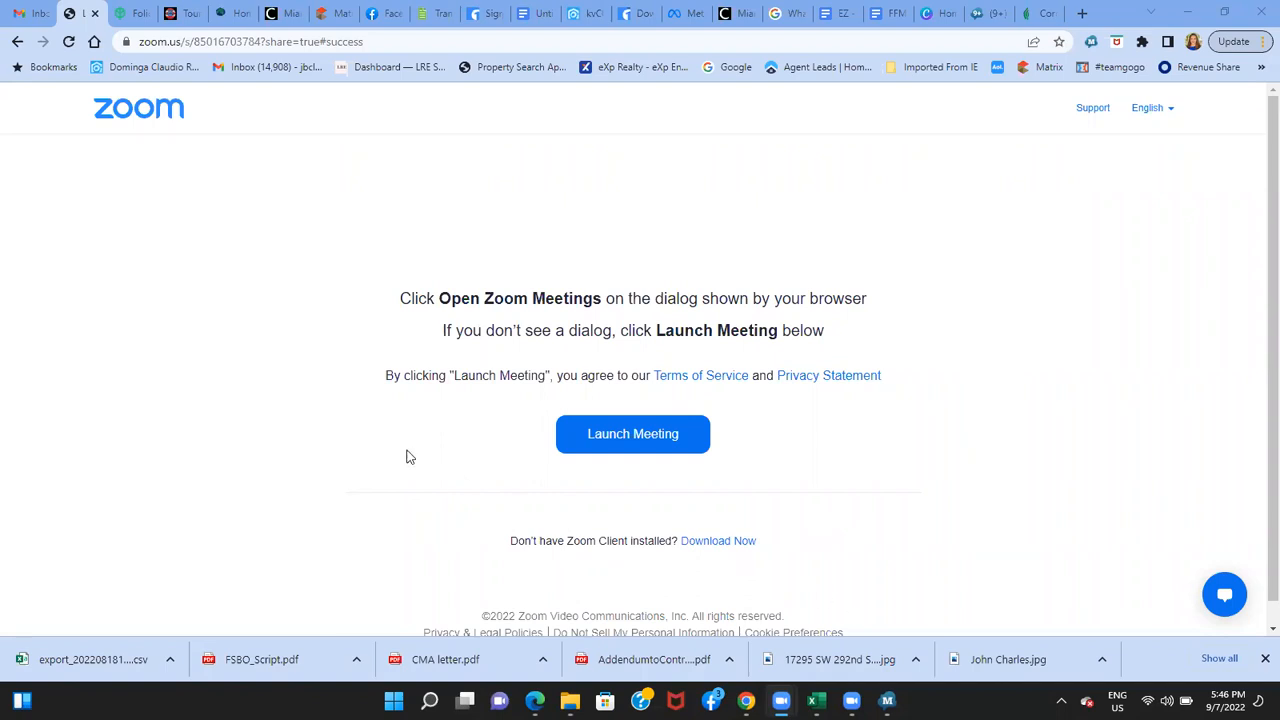
Search Gmail for the other agent's first name and open the executed contract email from the results
left_click(36, 15)
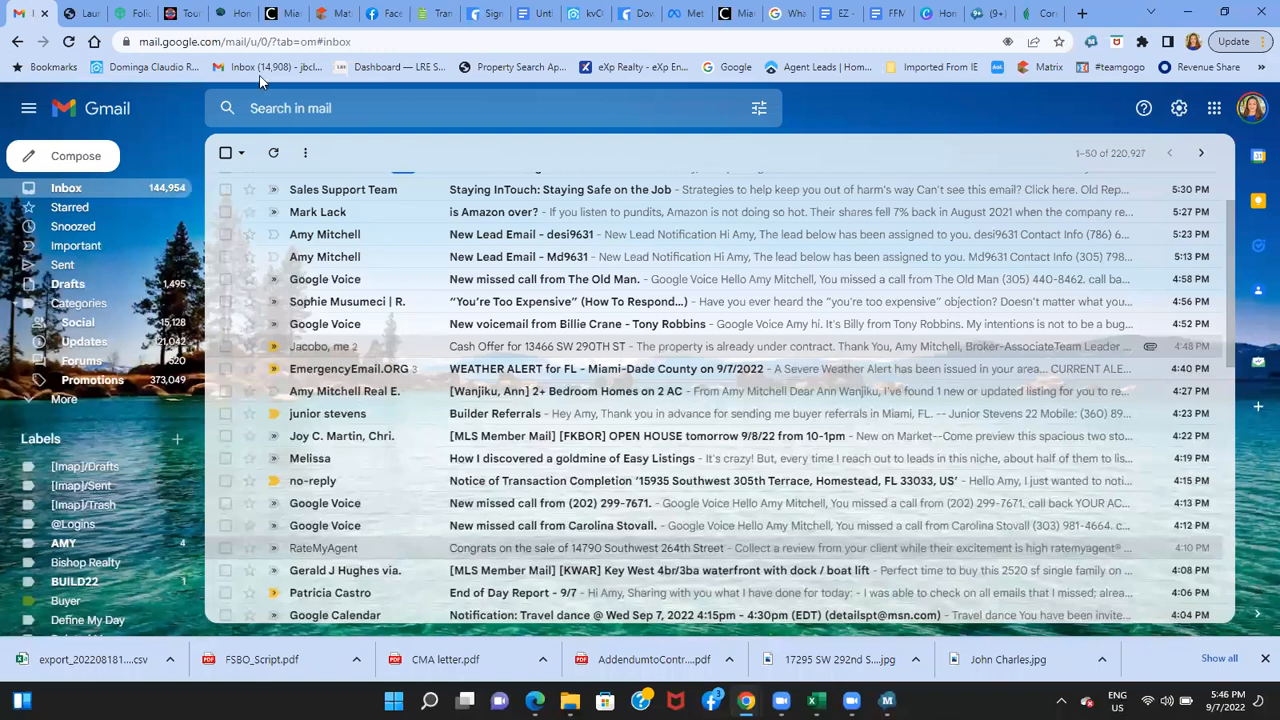
left_click(272, 106)
type("rafael")
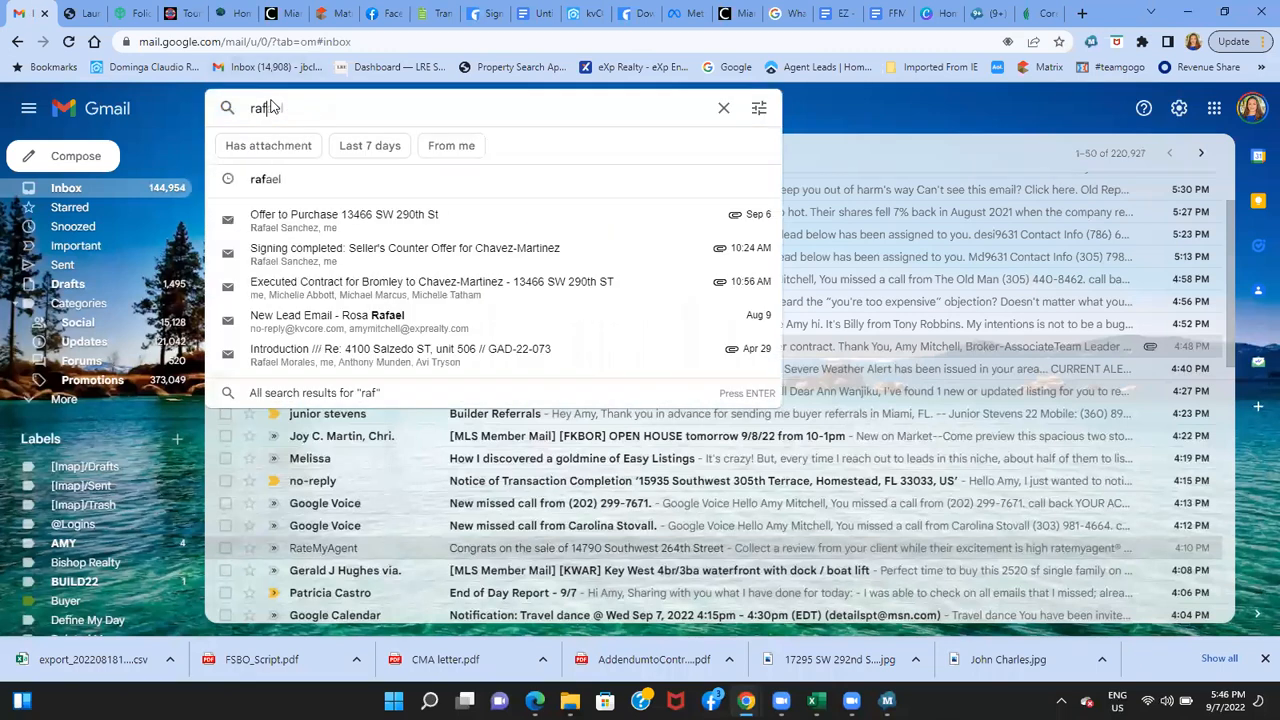
key("Return")
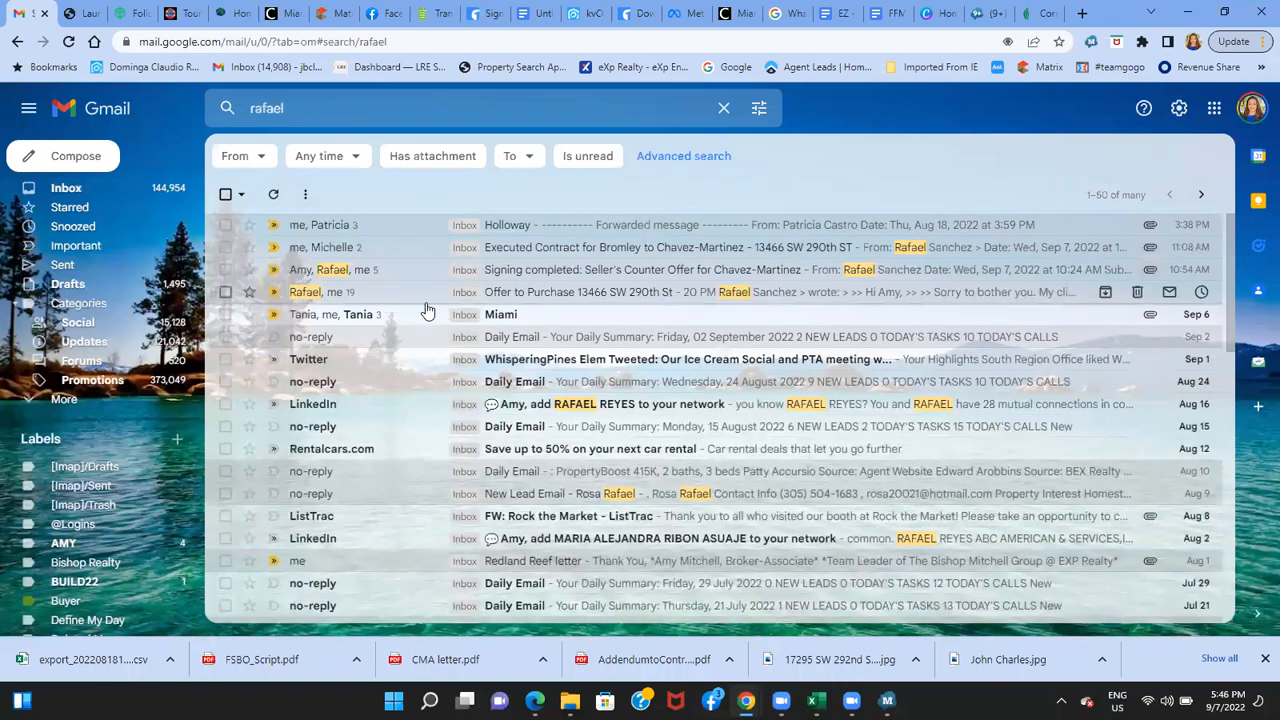
left_click(522, 247)
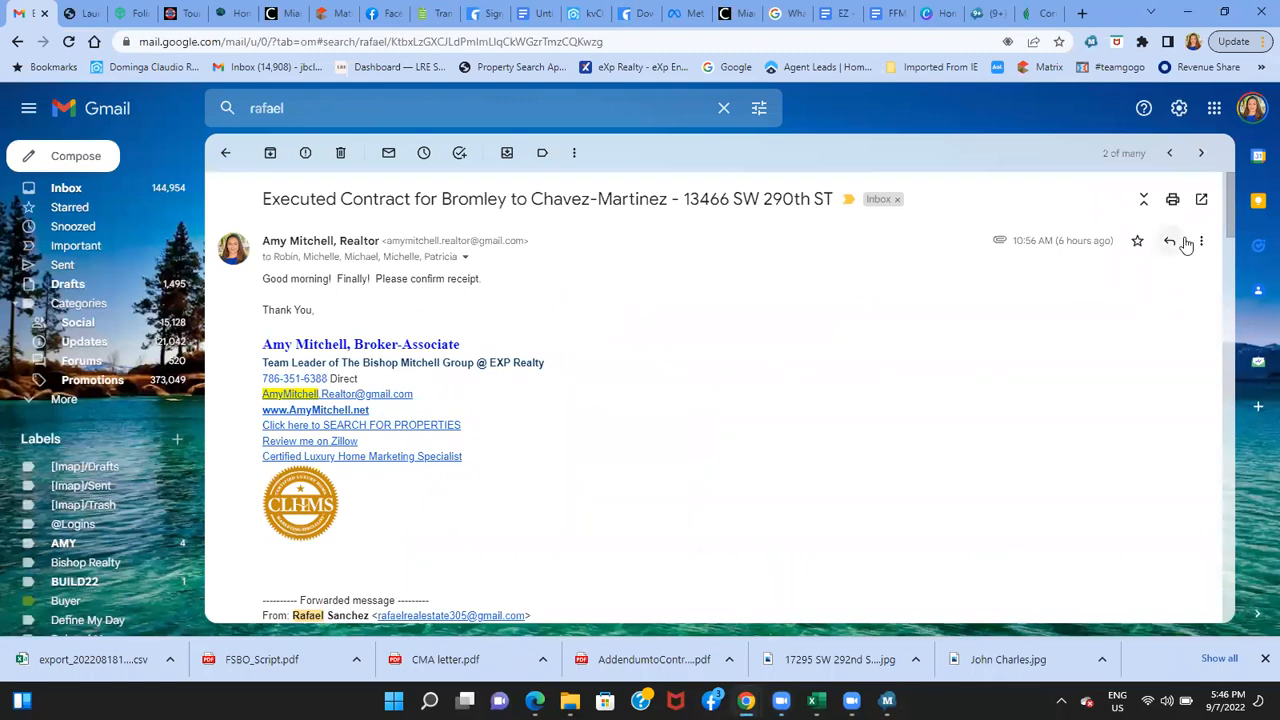
scroll(1230, 210, "down", 5)
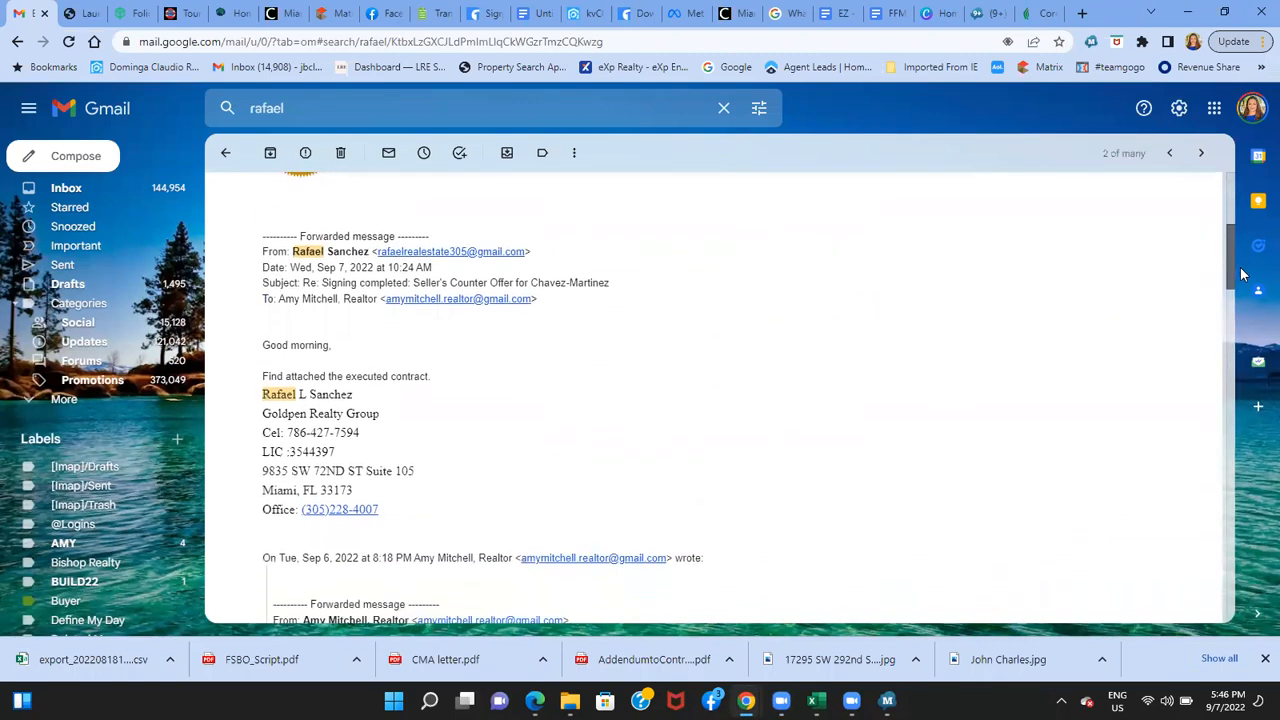
Switch to the Amitree Folio dashboard, accept the recording save folder, and look through the active smart folders
left_click(117, 12)
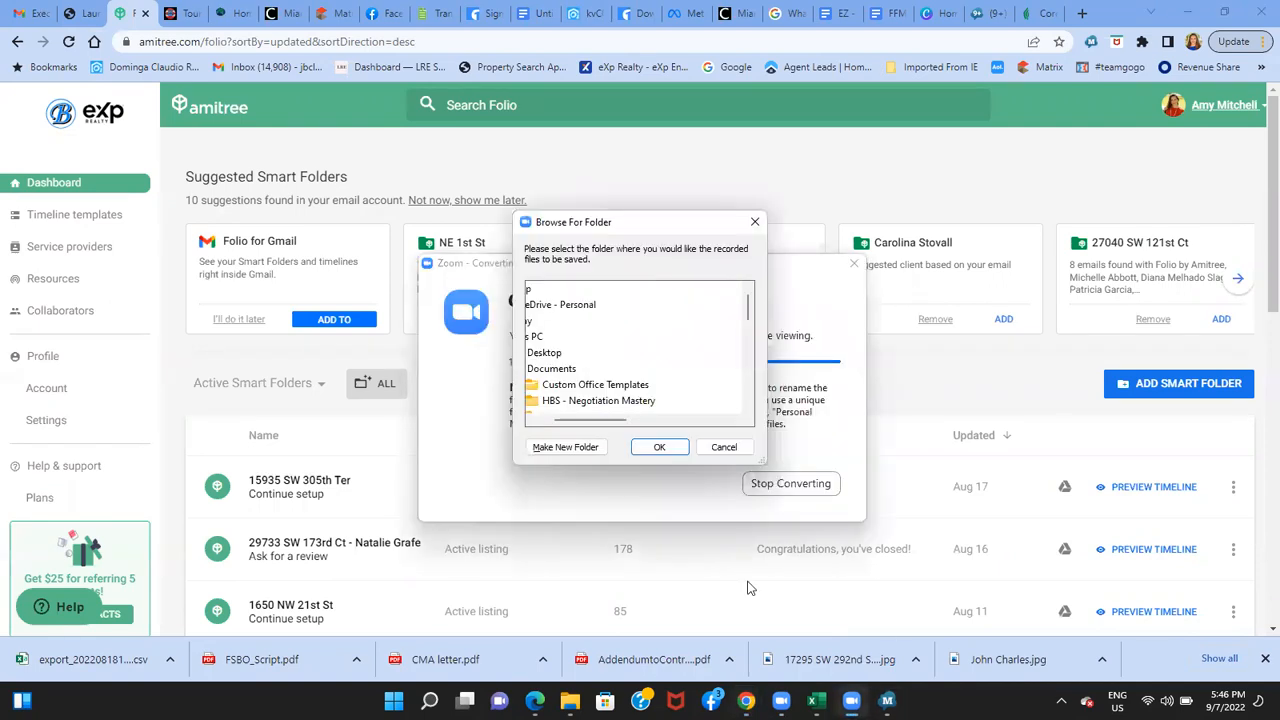
left_click(656, 446)
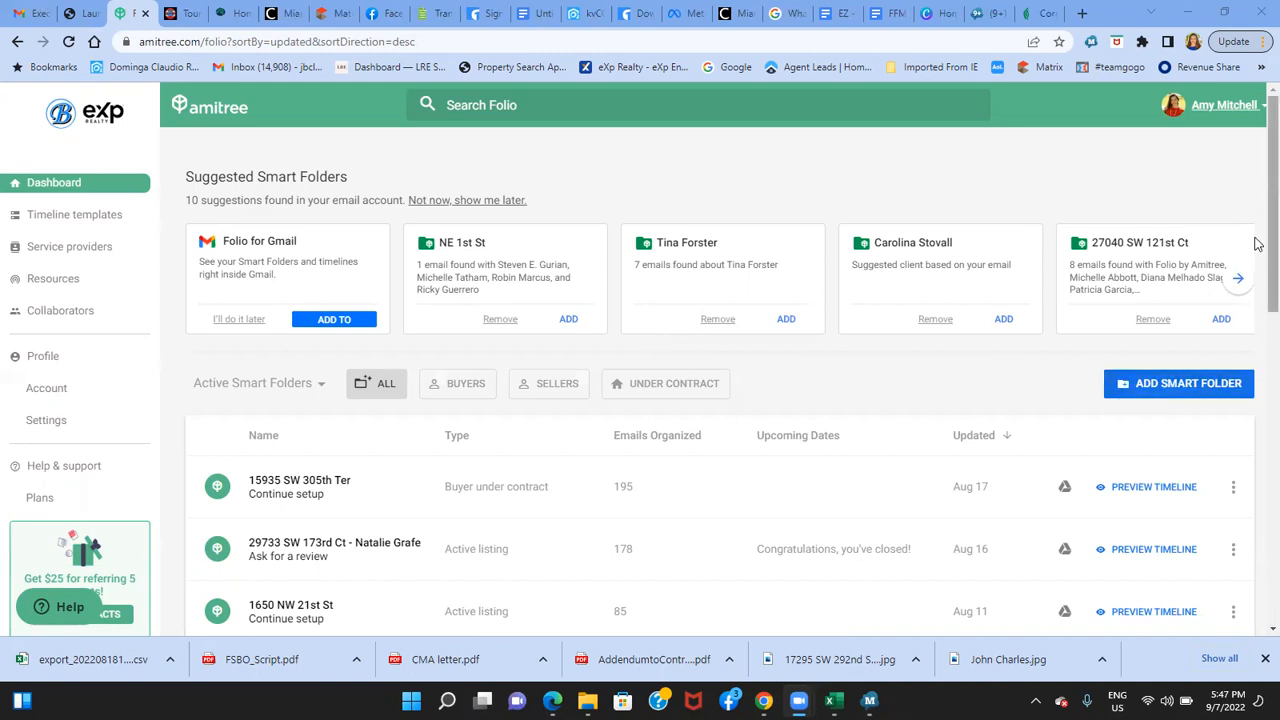
scroll(1257, 250, "down", 2)
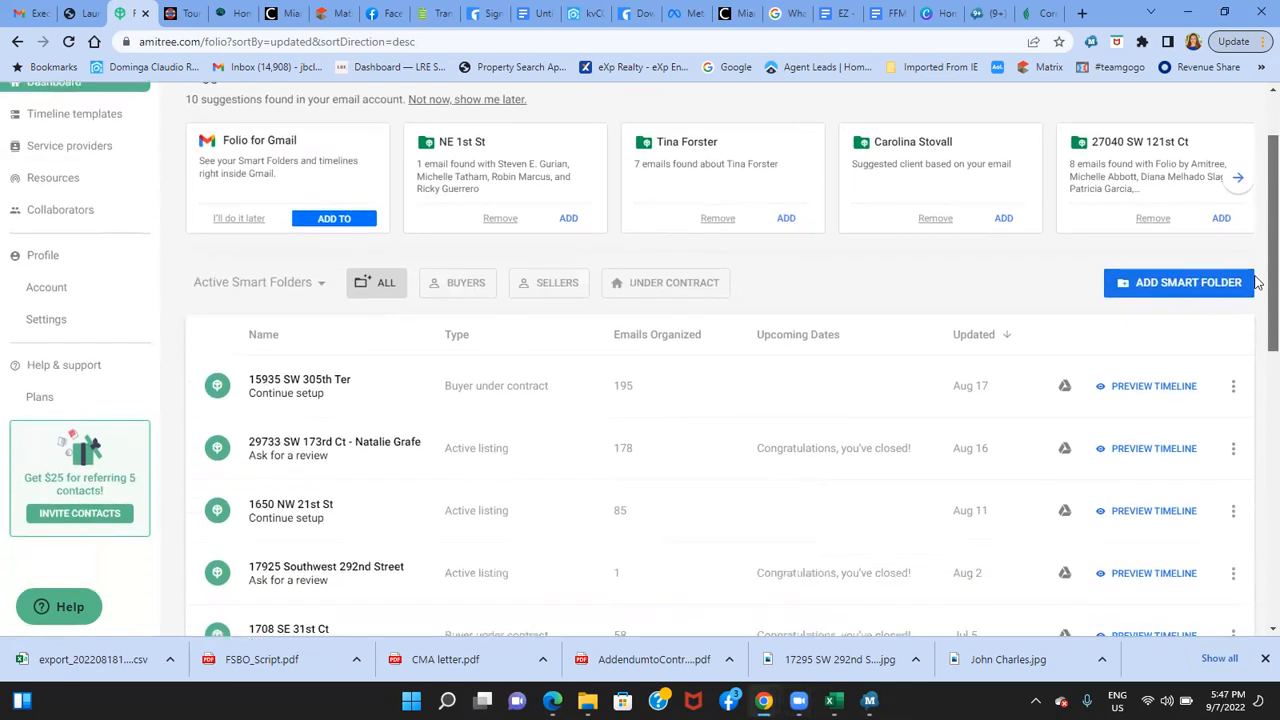
scroll(1257, 315, "down", 3)
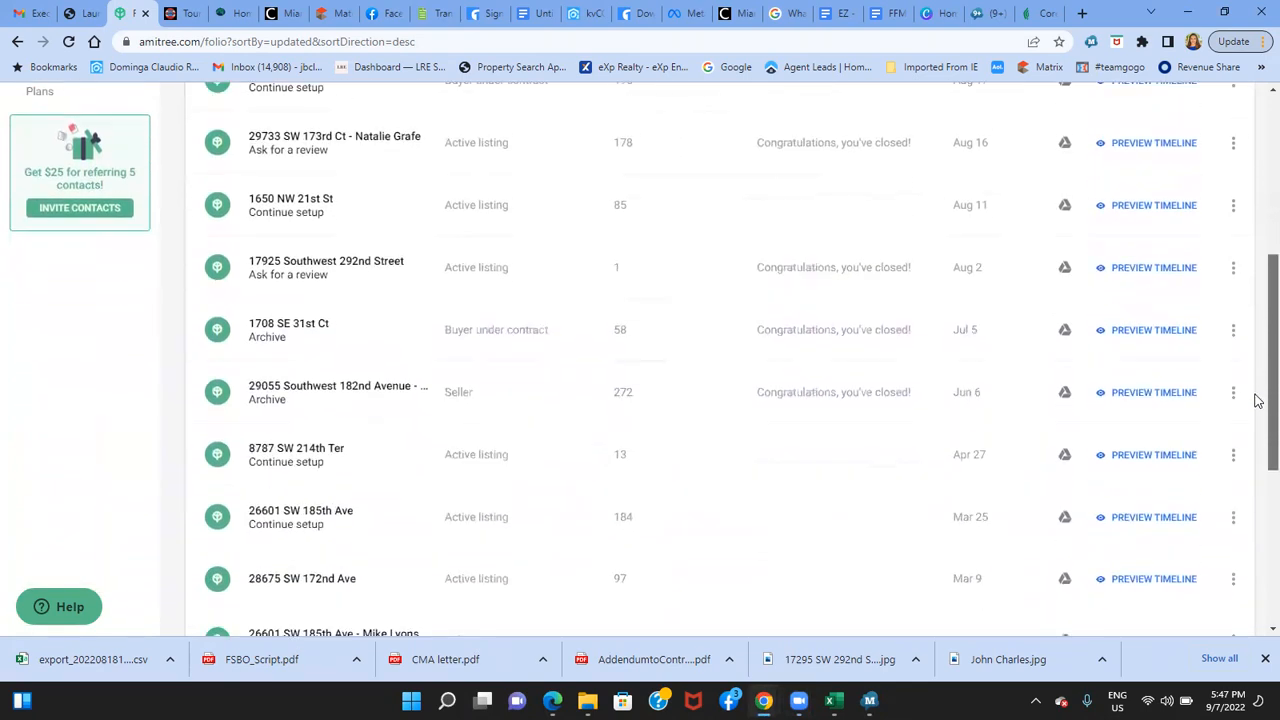
scroll(1257, 440, "down", 1)
left_click_drag(1257, 462, 1257, 230)
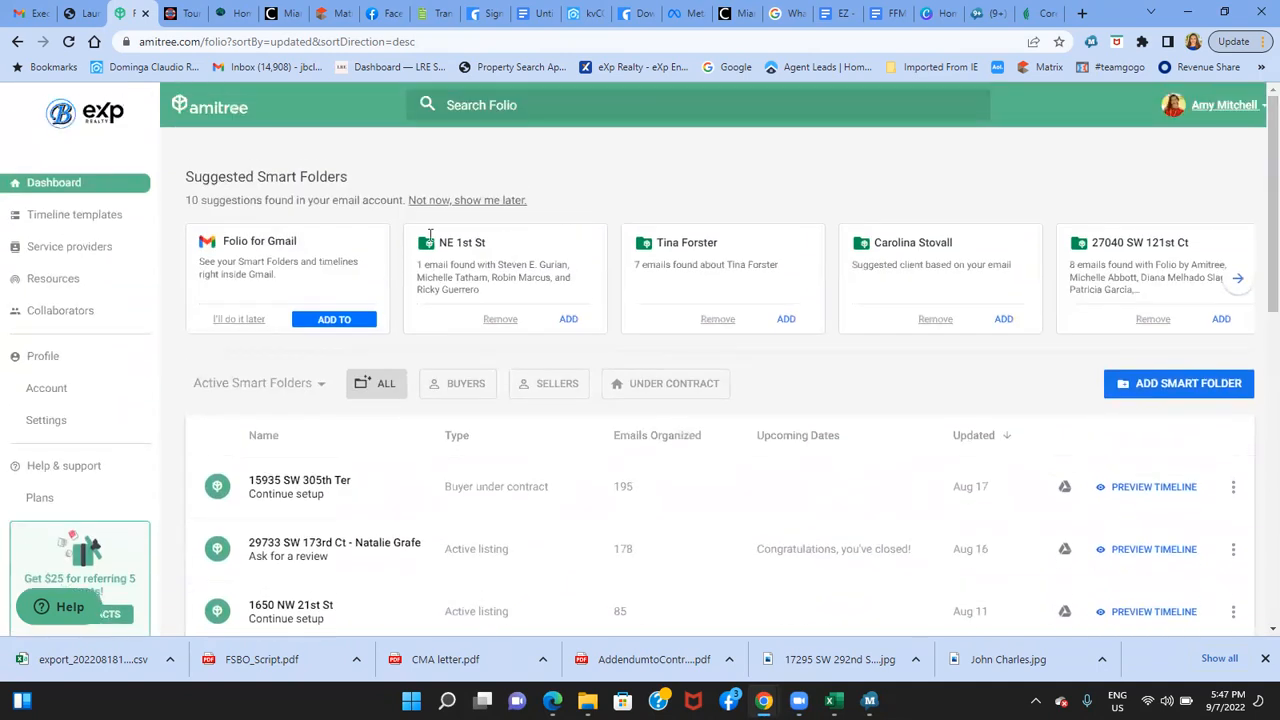
Look for the property's existing smart folder by entering its street number in the Folio search and filtering to Sellers
left_click(476, 103)
type("134")
type("6")
type("465")
left_click_drag(505, 104, 425, 110)
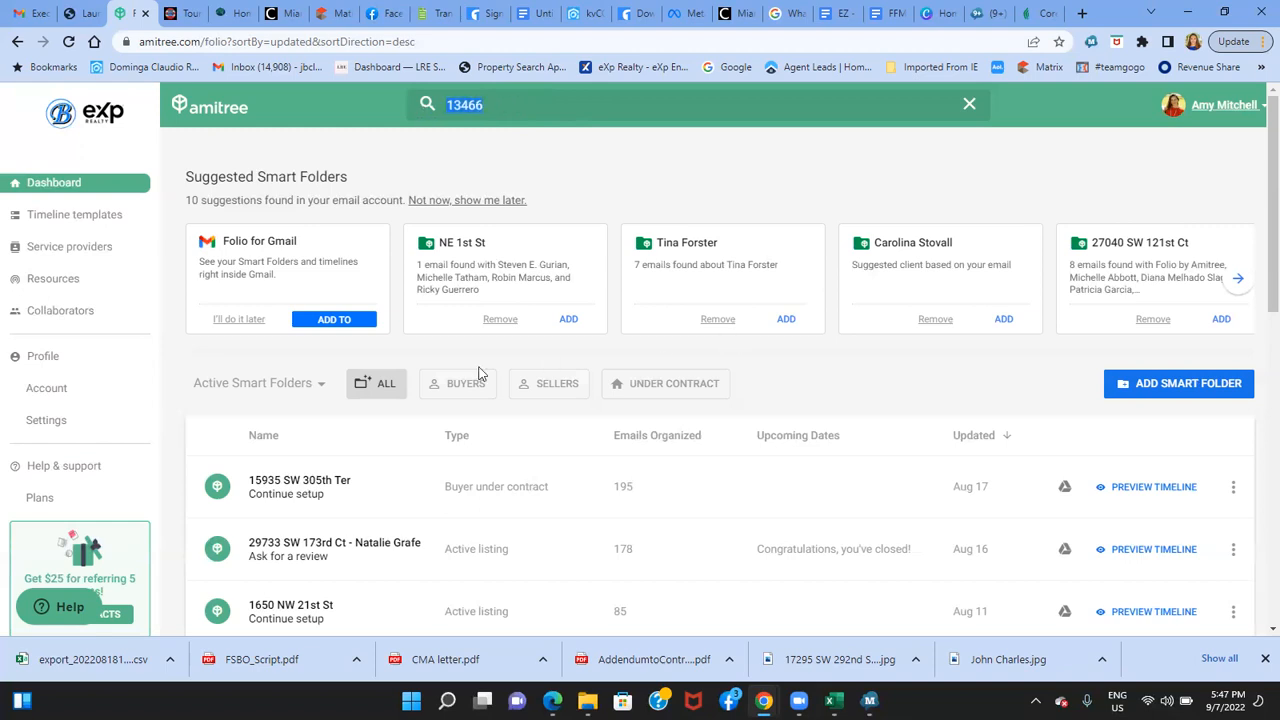
left_click(548, 386)
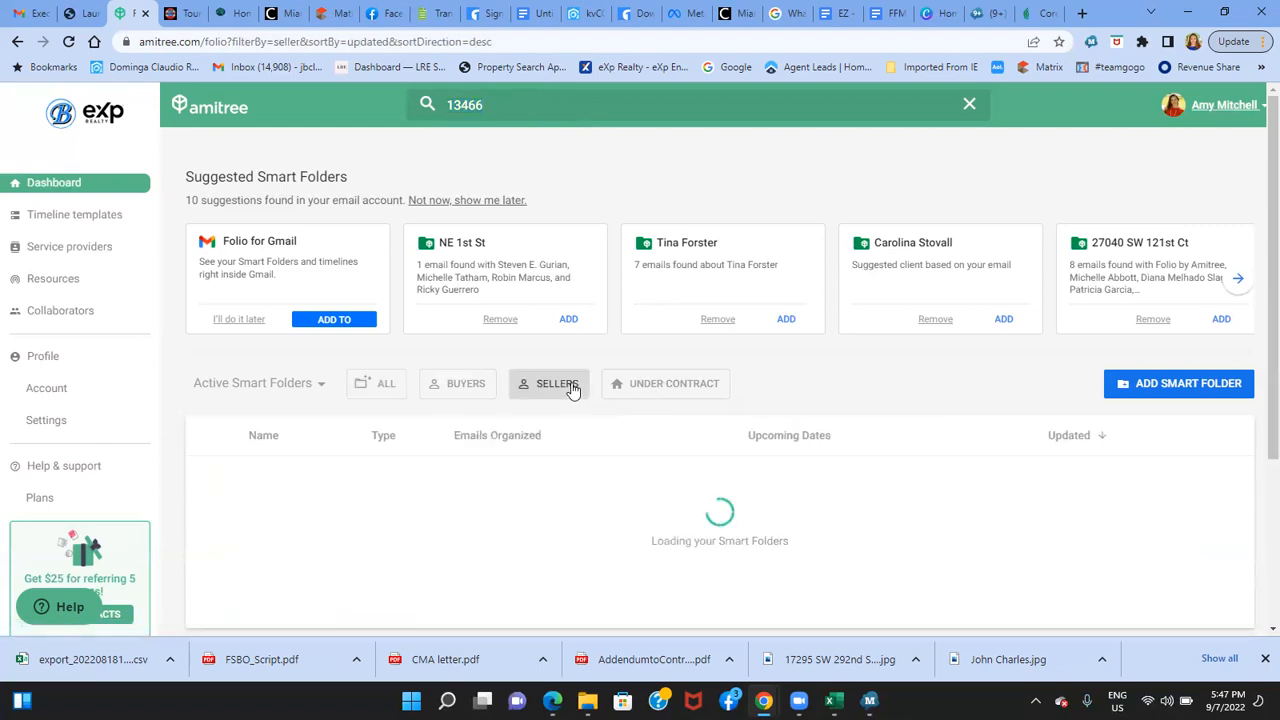
left_click_drag(489, 104, 460, 104)
type("544")
Copy the property address from the contract email's subject in Gmail and paste it into the Folio search
left_click(17, 10)
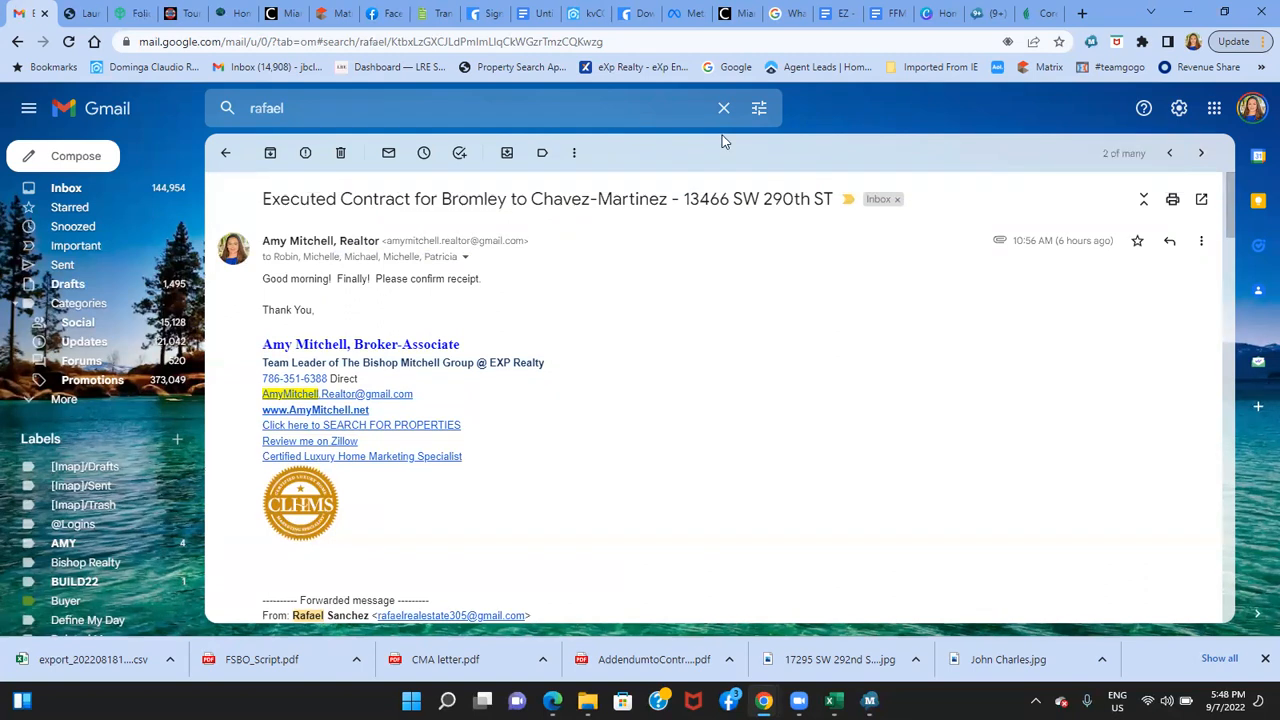
left_click_drag(680, 199, 833, 199)
right_click(813, 199)
left_click(813, 211)
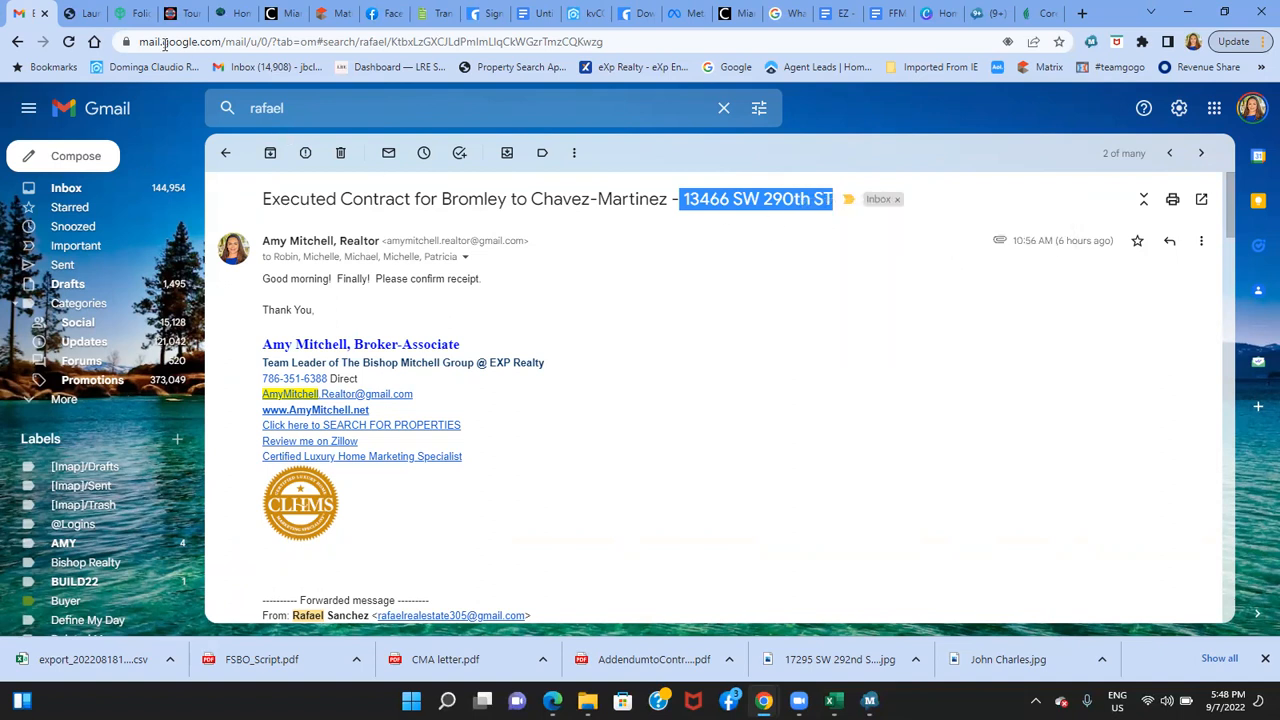
left_click(138, 13)
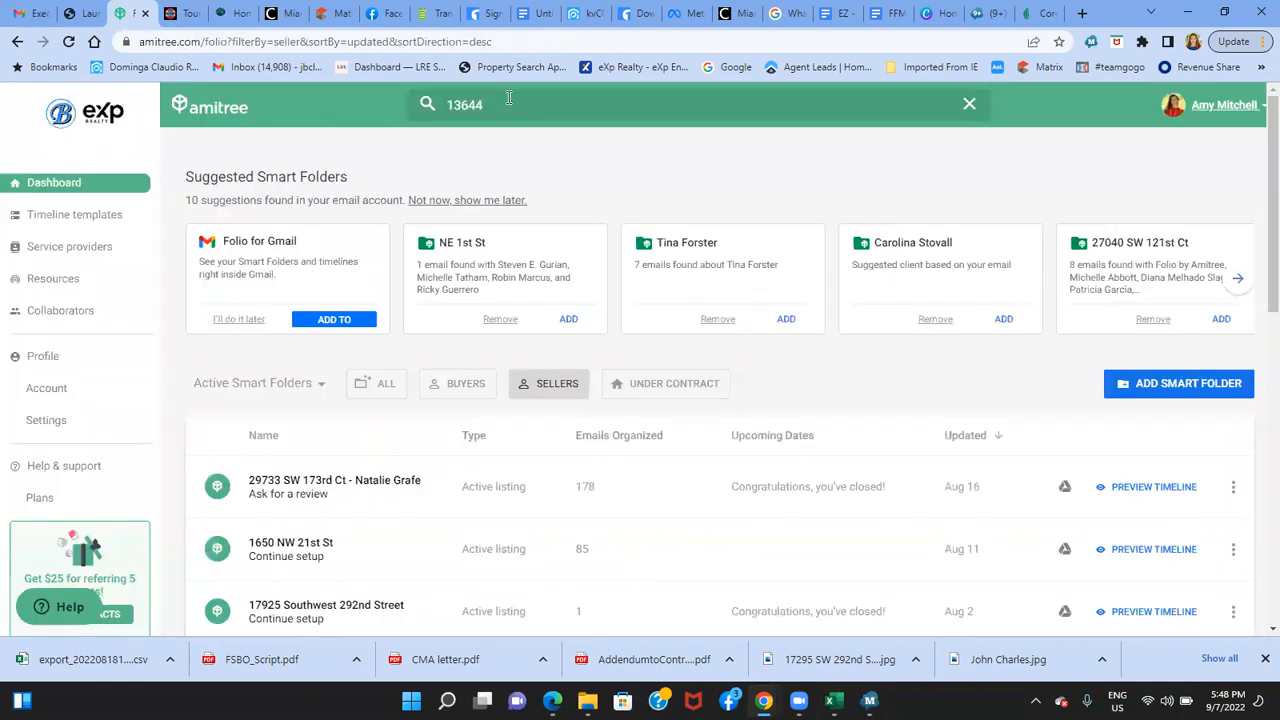
left_click_drag(485, 104, 440, 107)
right_click(463, 110)
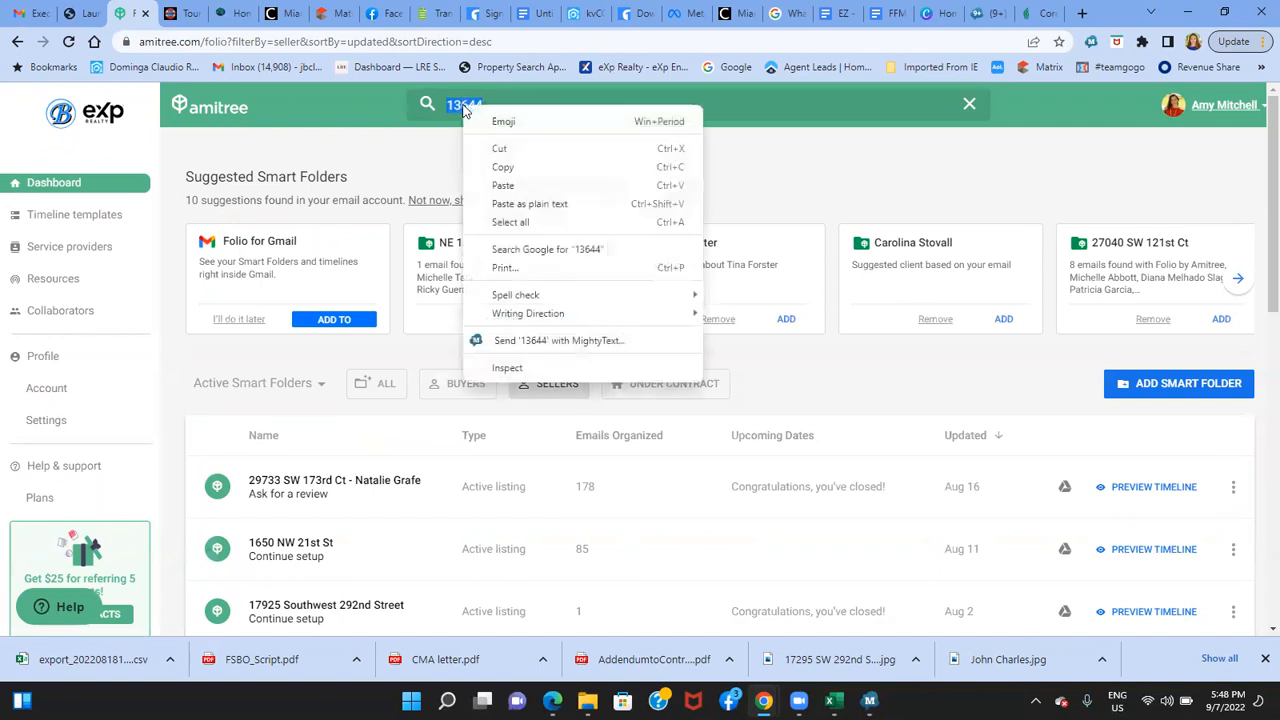
left_click(507, 188)
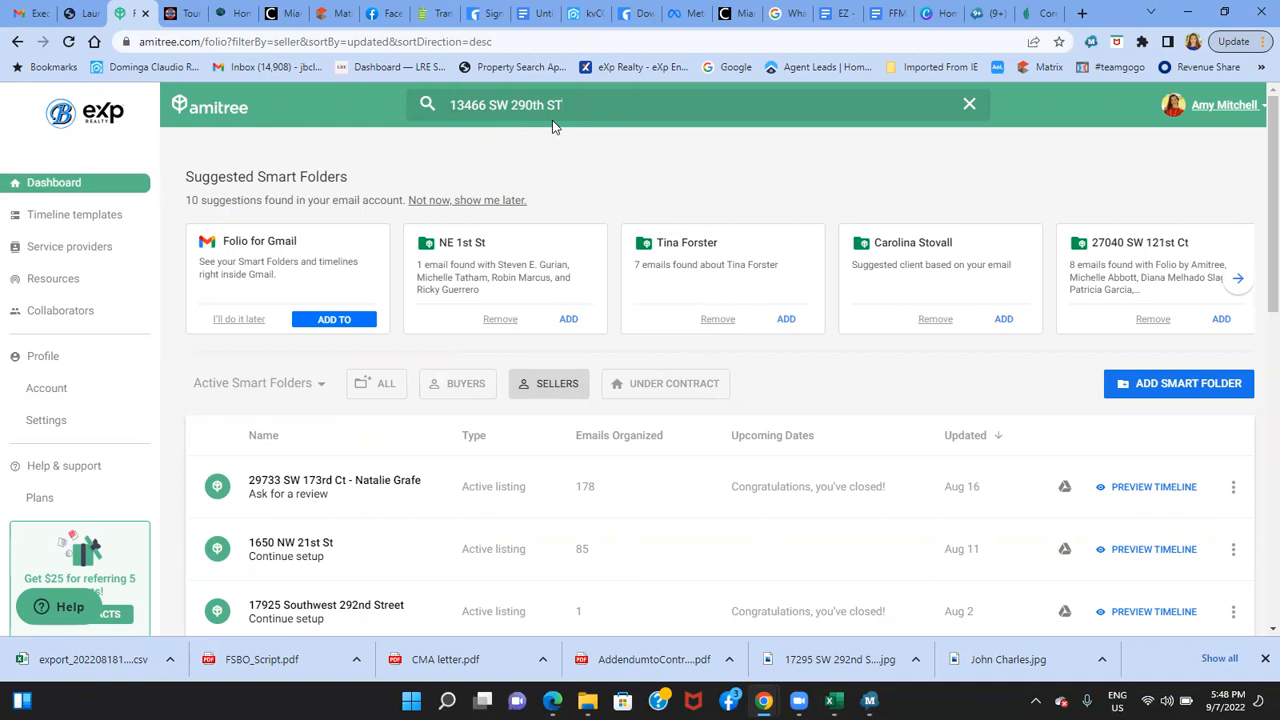
Start a new smart folder in Folio for working with the Seller and open the seller email entry
left_click(1158, 382)
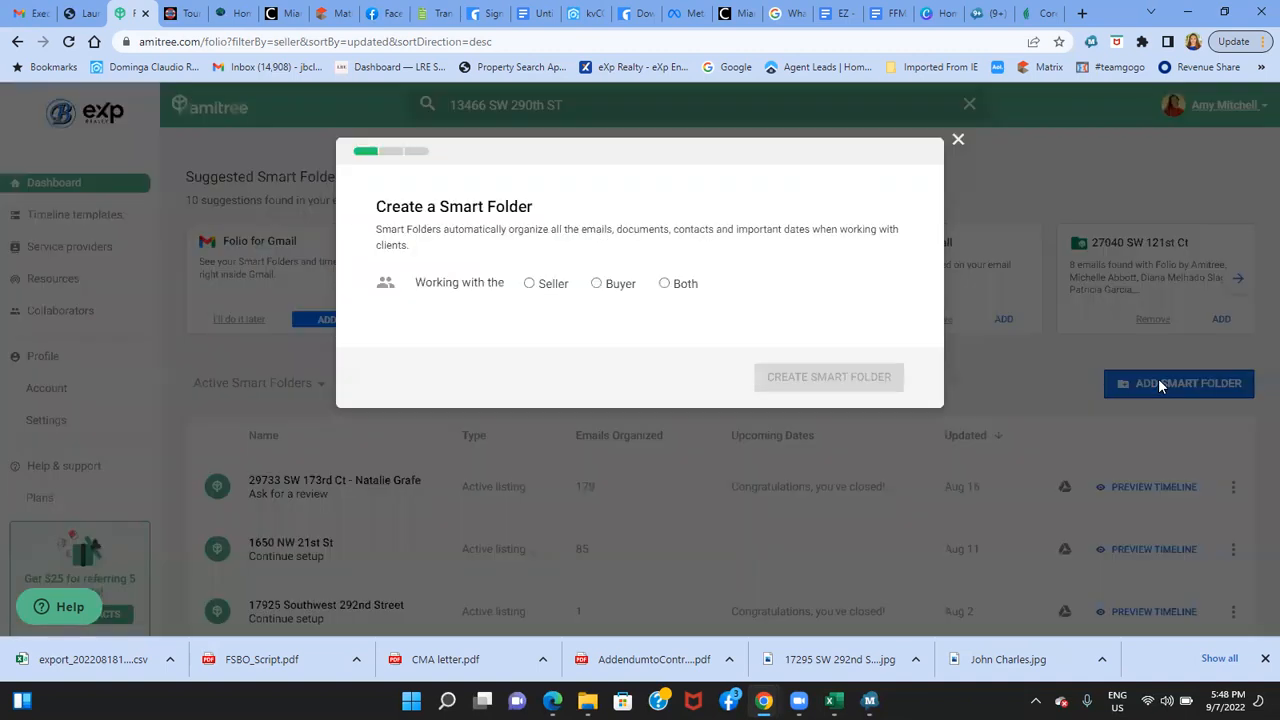
left_click(529, 284)
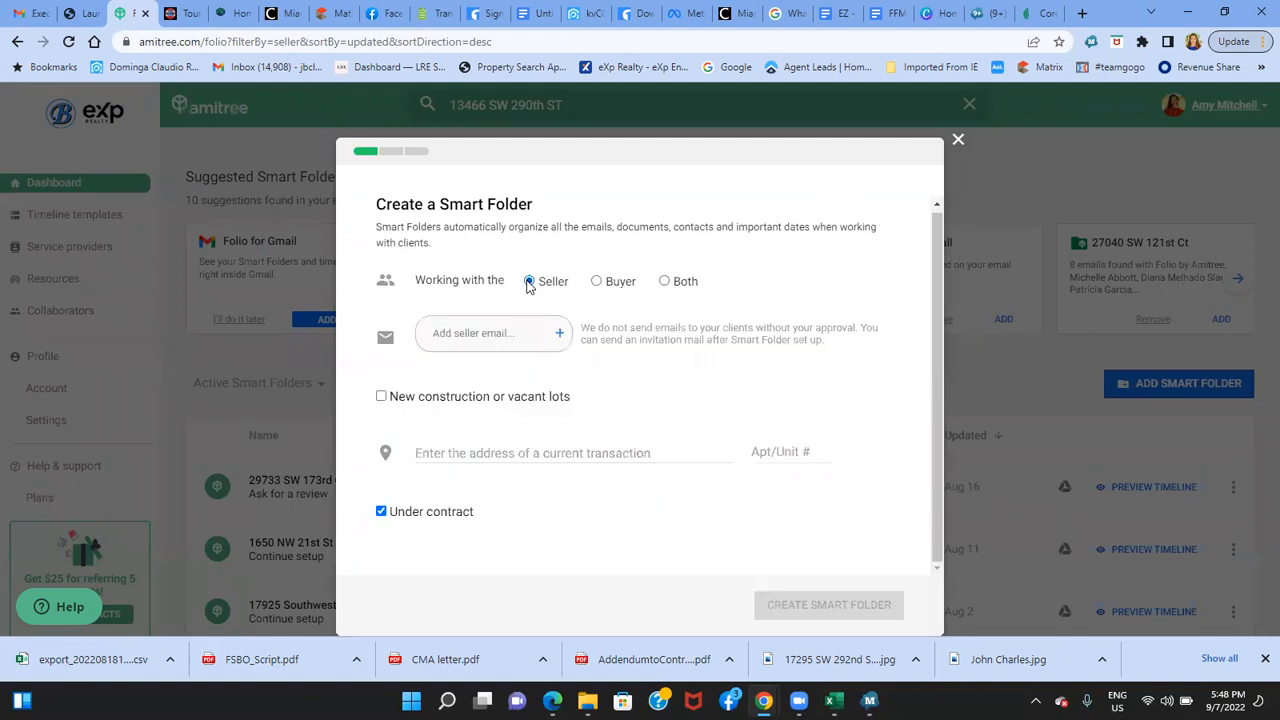
left_click(478, 332)
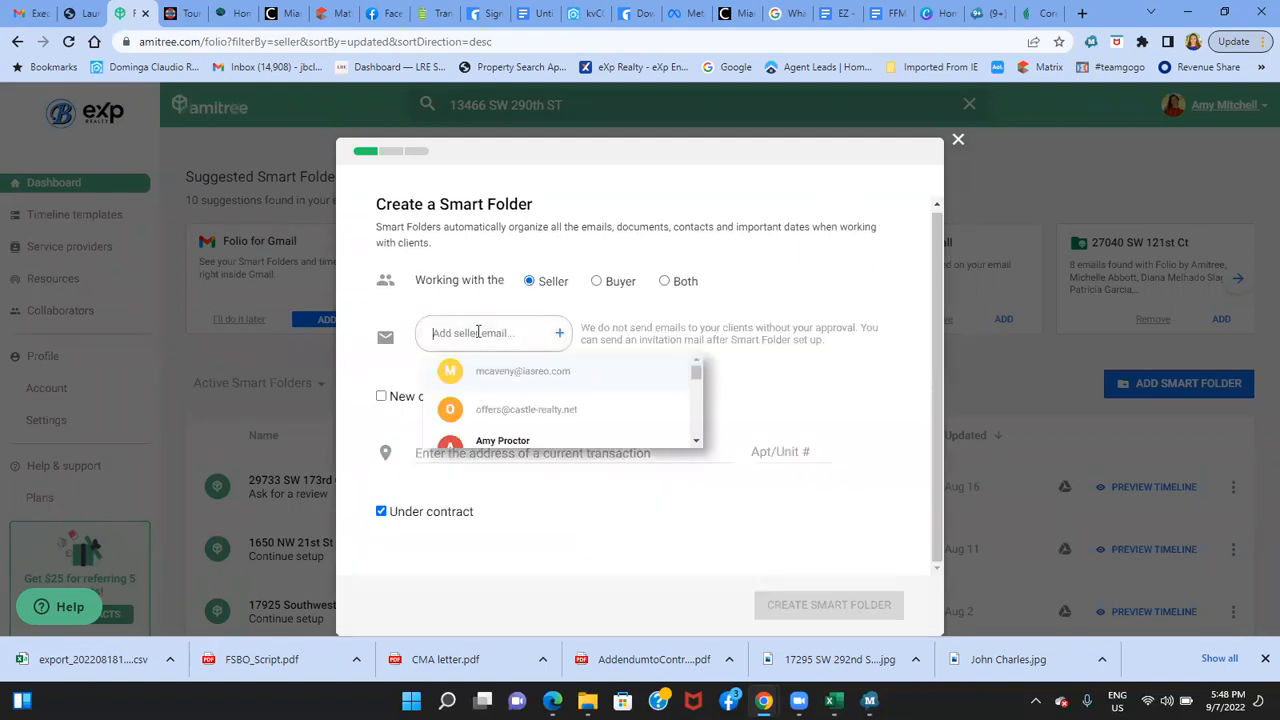
Try to find the seller among the suggested contacts by entering the seller's name in the seller email field
type("bromley")
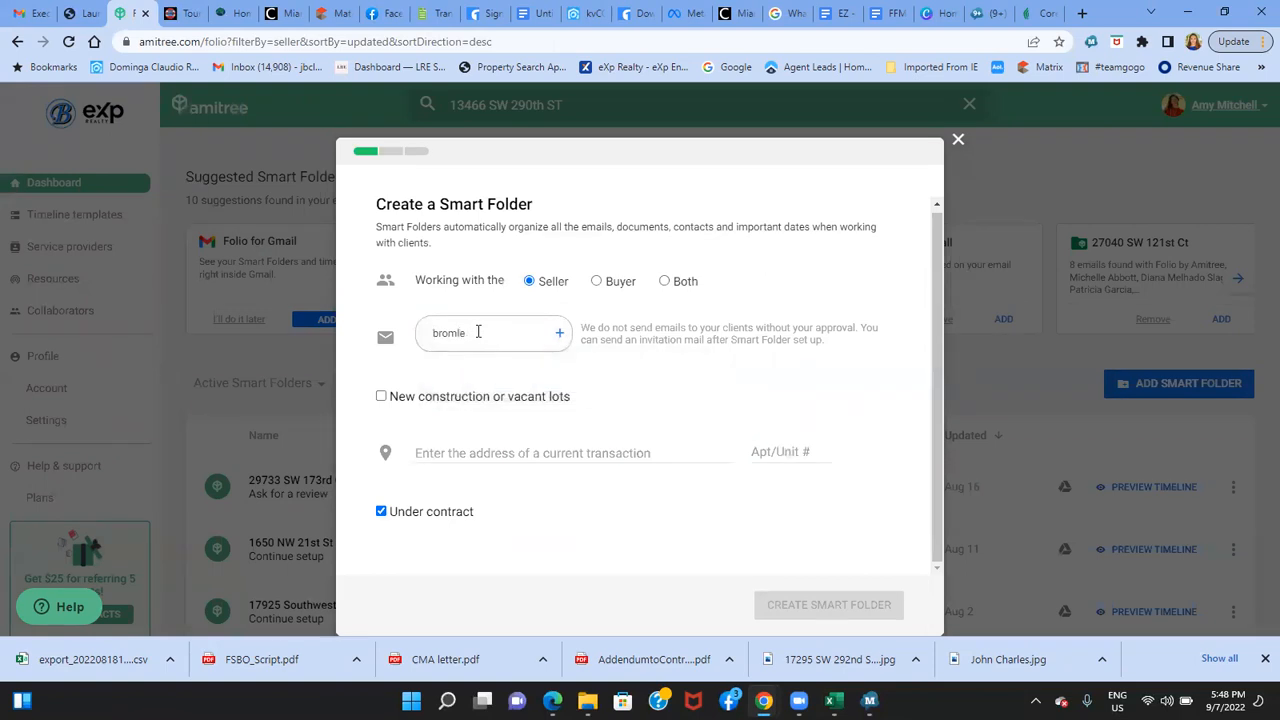
key("BackSpace")
key("BackSpace")
key("BackSpace")
key("BackSpace")
key("BackSpace")
key("BackSpace")
type("ed")
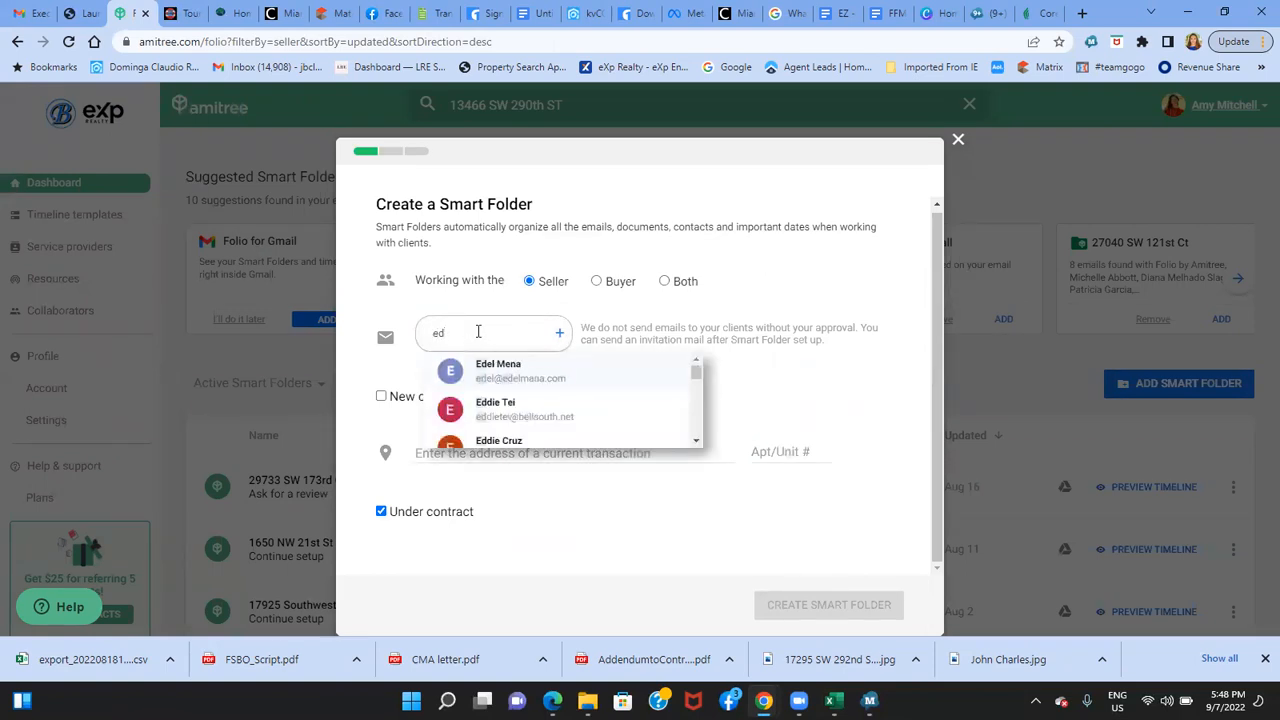
type("b")
key("BackSpace")
key("BackSpace")
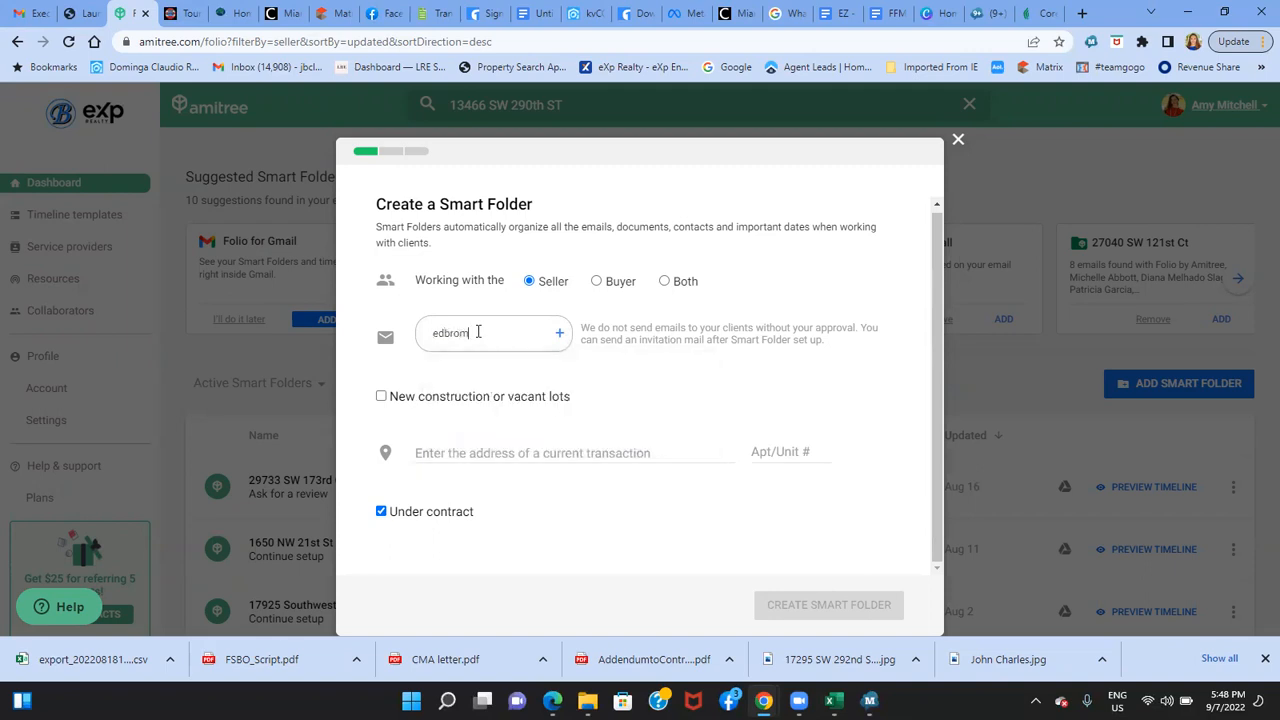
Switch to Gmail and search the mailbox for the seller's last name
left_click(4, 8)
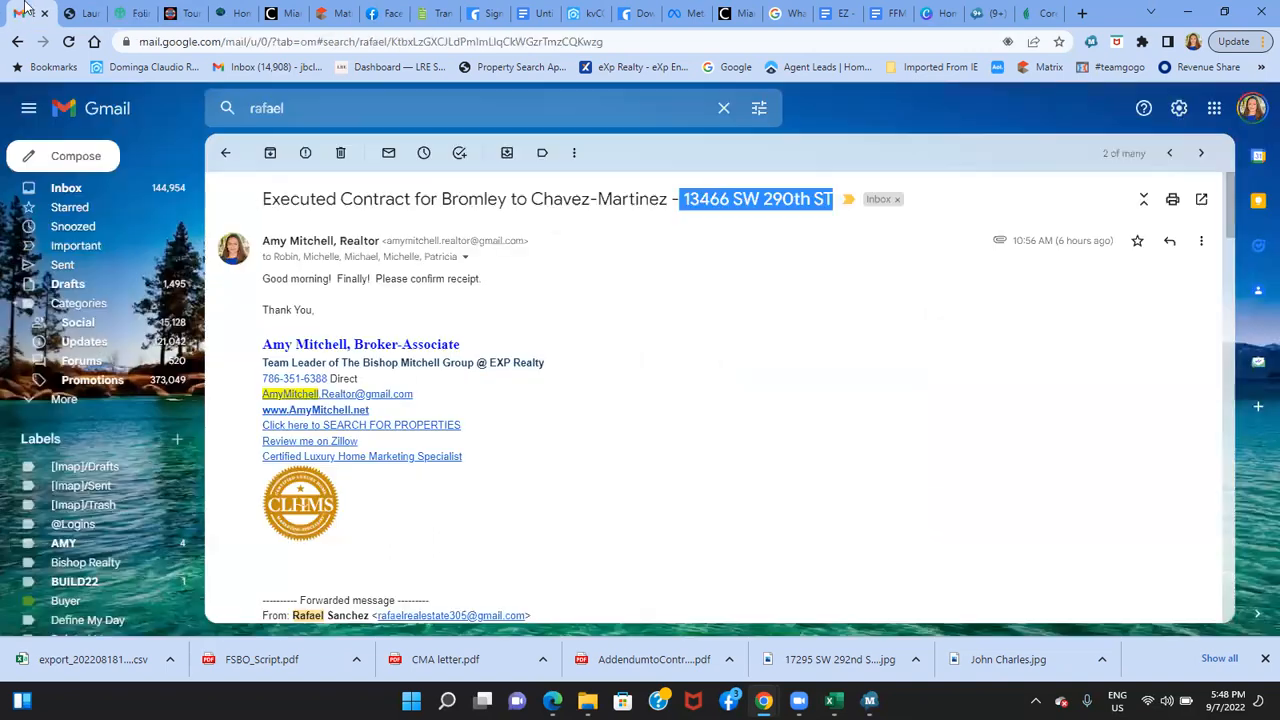
left_click(320, 112)
key("ctrl+a")
type("ed")
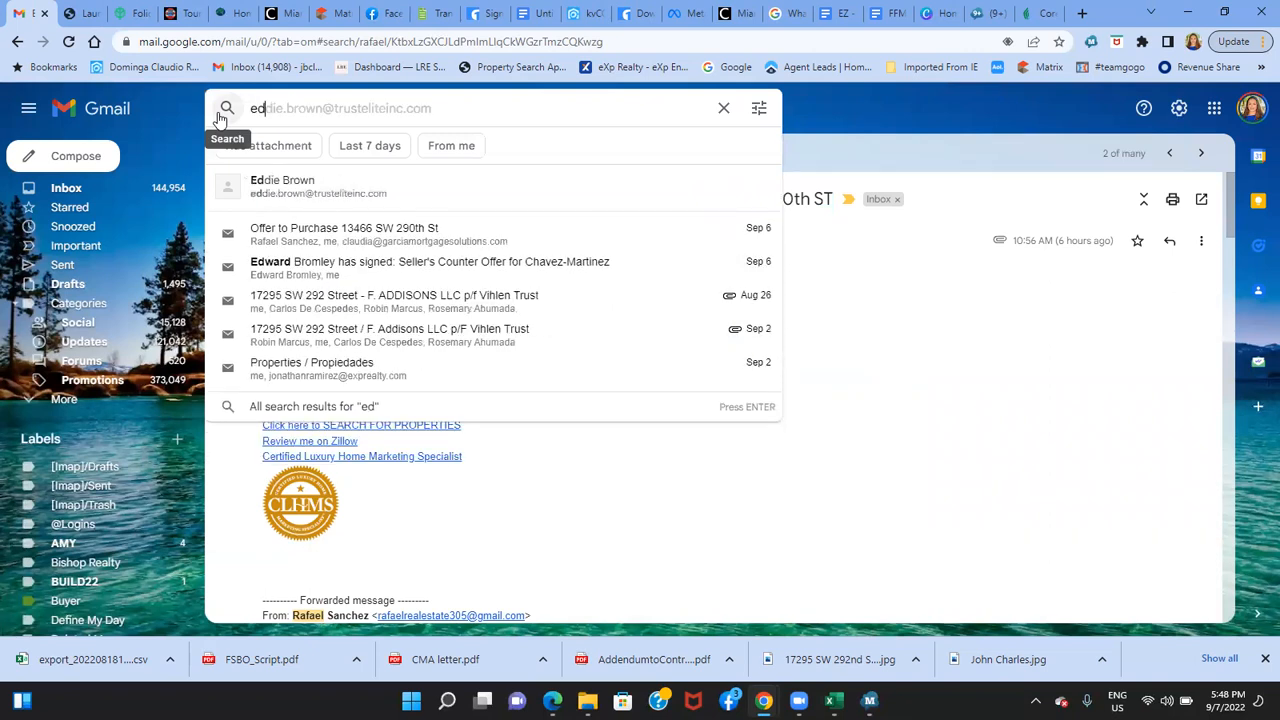
key("BackSpace")
key("BackSpace")
type("brom")
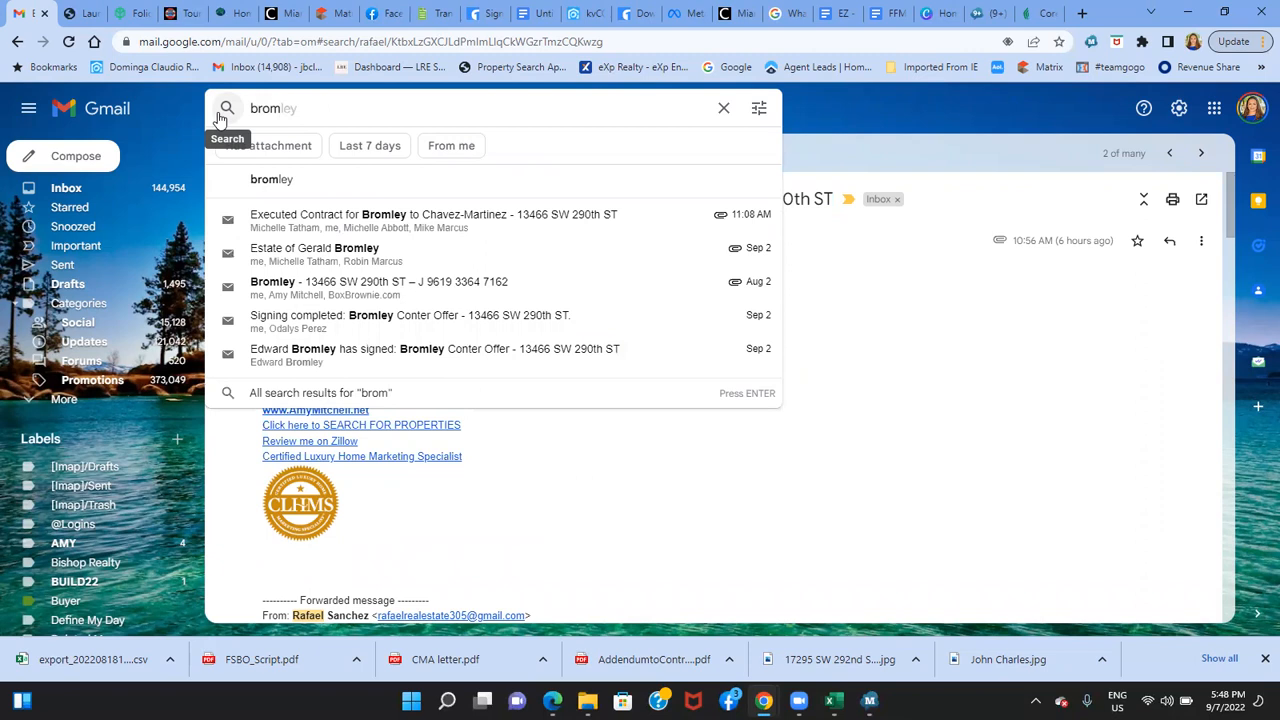
type("ley")
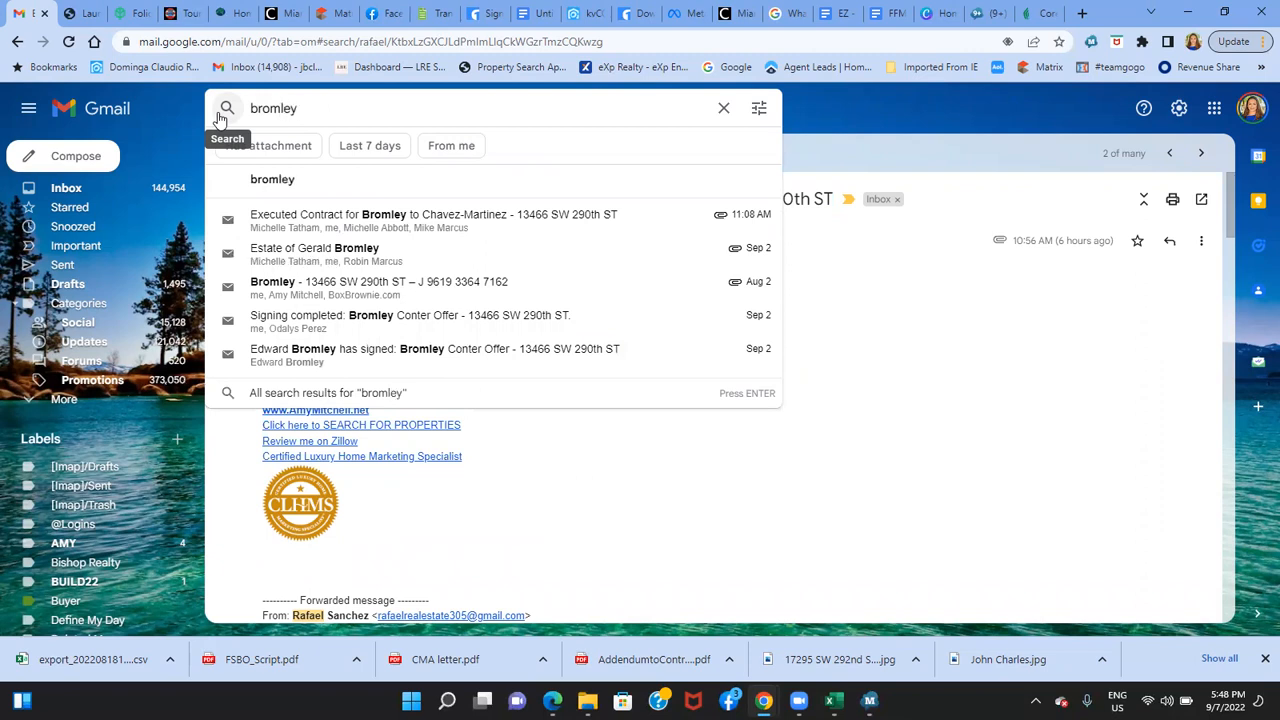
left_click(220, 118)
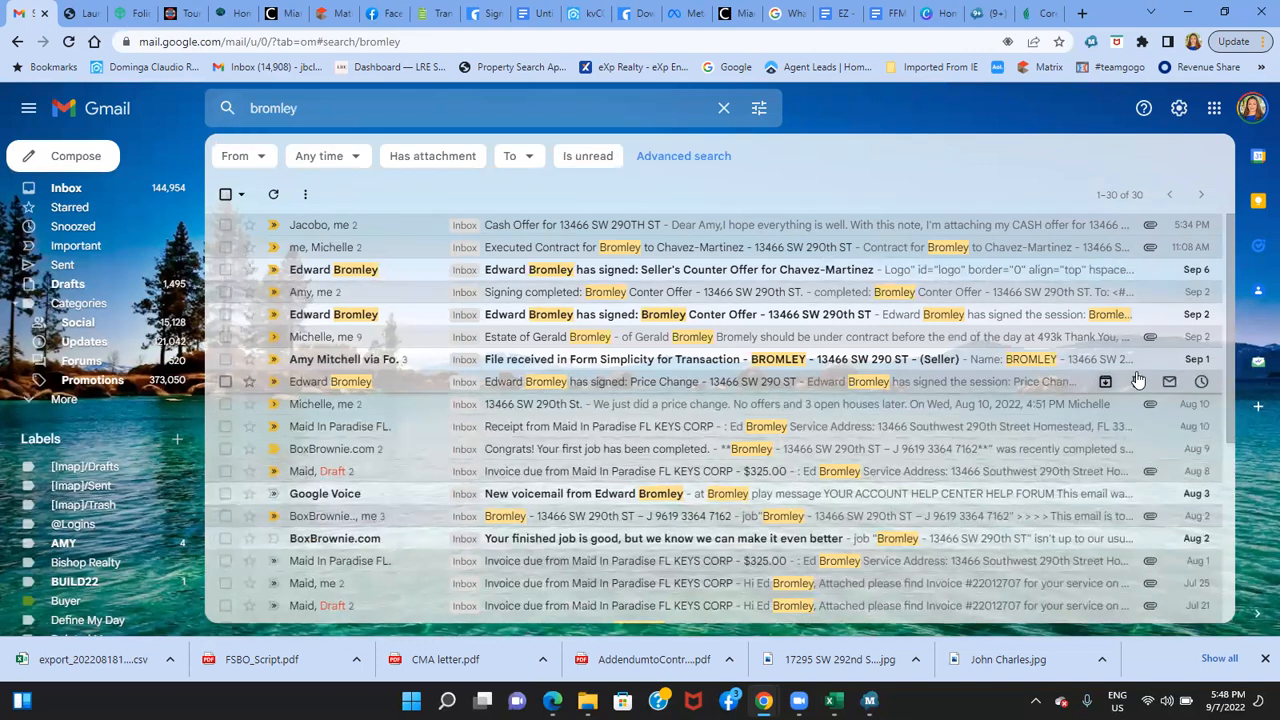
Open the forwarded estate appraisal email thread and copy the seller's email address from the paralegal's reply
left_click_drag(1231, 430, 1248, 560)
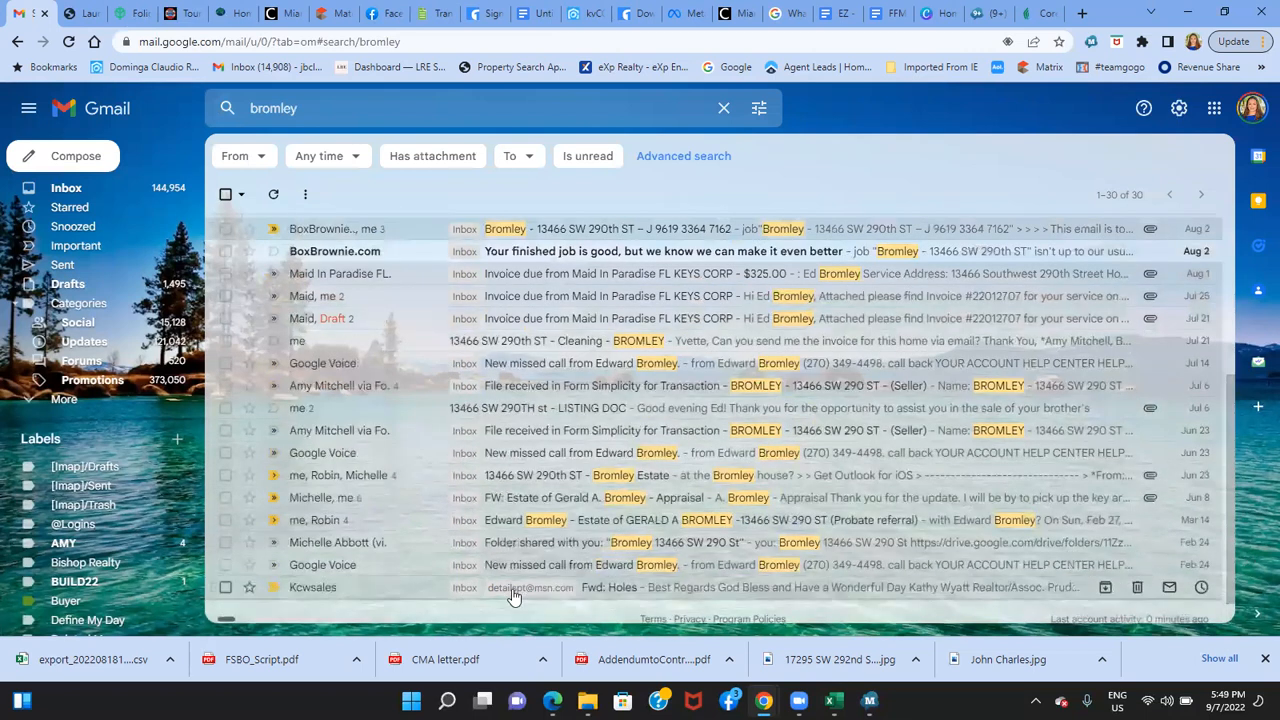
left_click(390, 500)
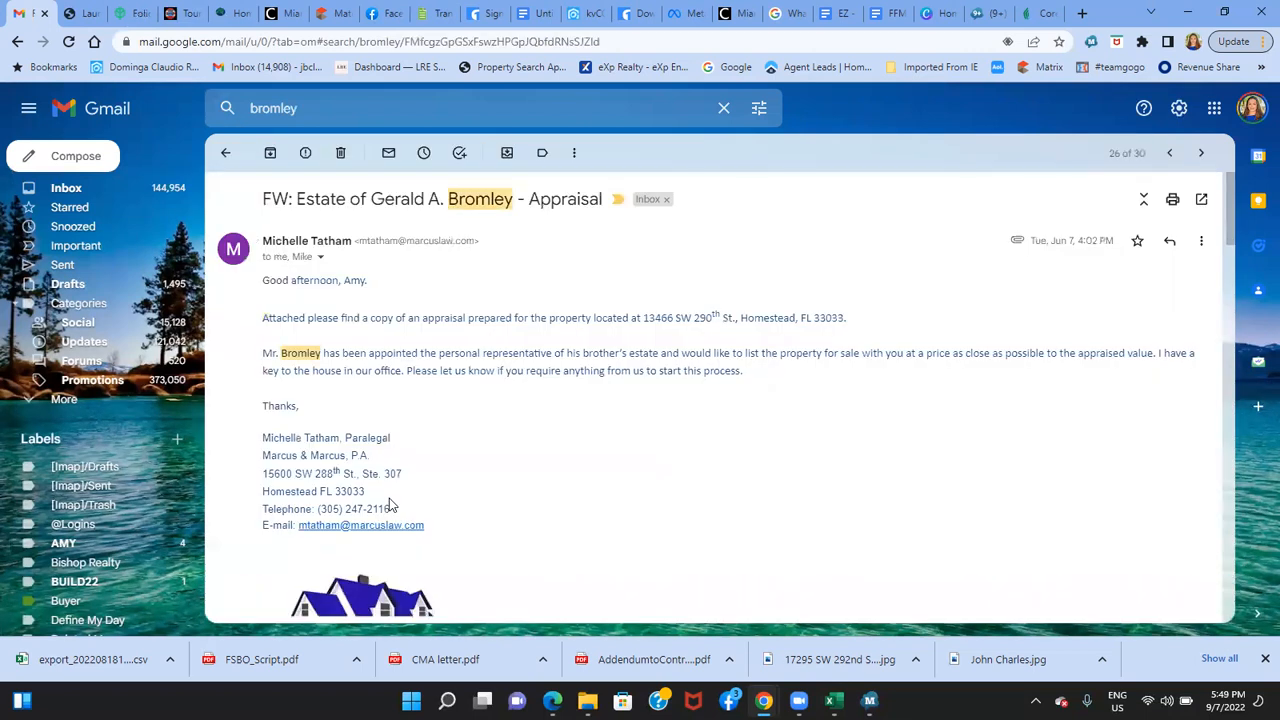
left_click_drag(1230, 233, 1256, 522)
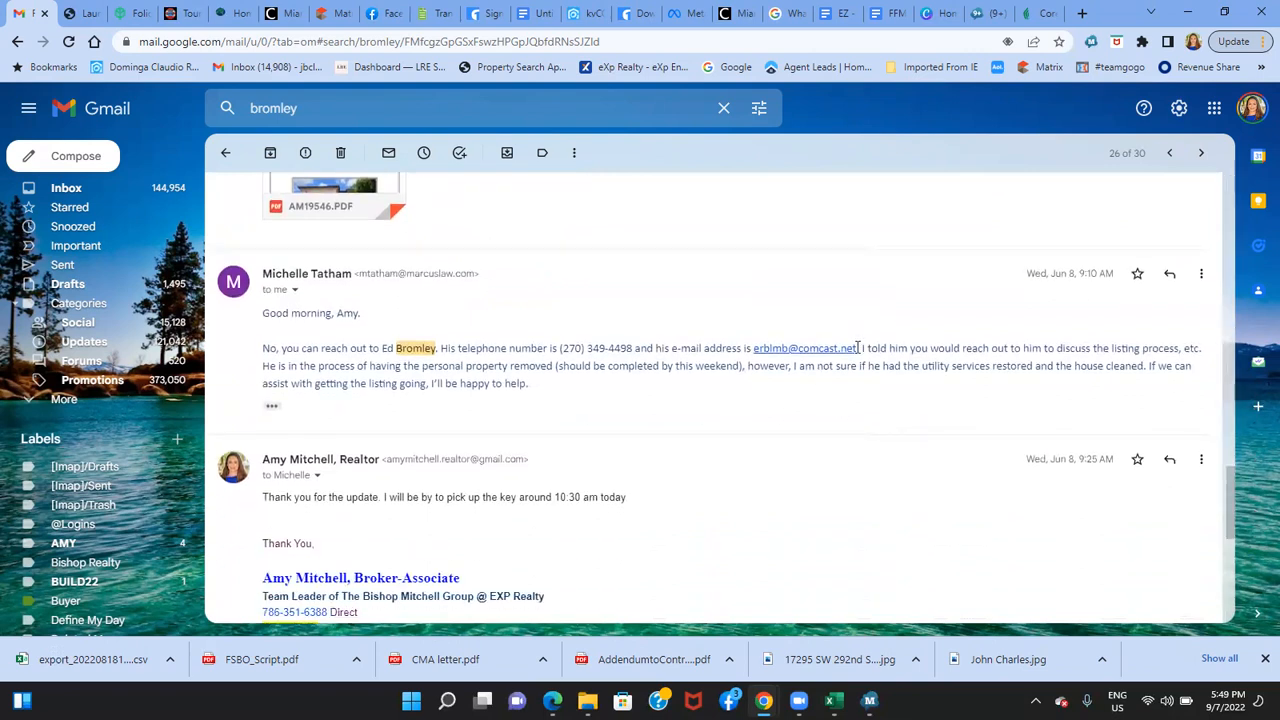
left_click_drag(858, 349, 755, 350)
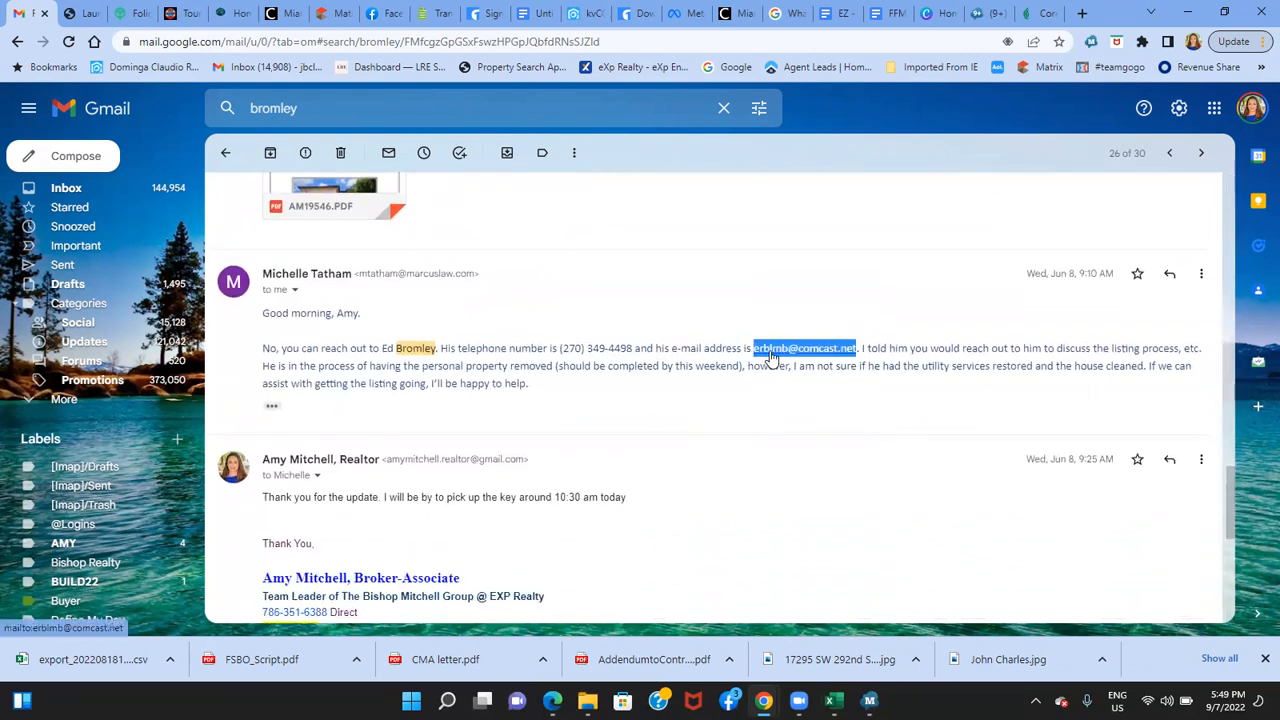
right_click(770, 357)
left_click(825, 478)
Return to the Folio smart folder form and try to replace the partial name in the seller email field with the copied address
left_click(133, 13)
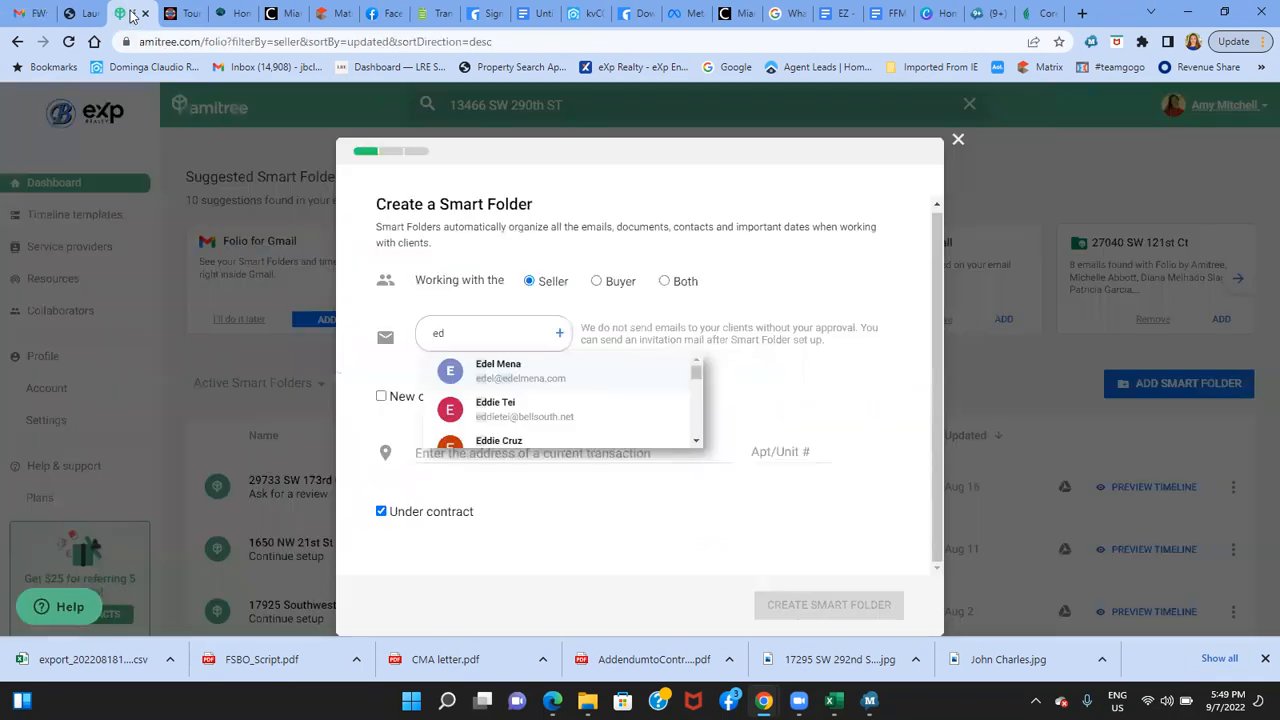
double_click(440, 328)
right_click(440, 332)
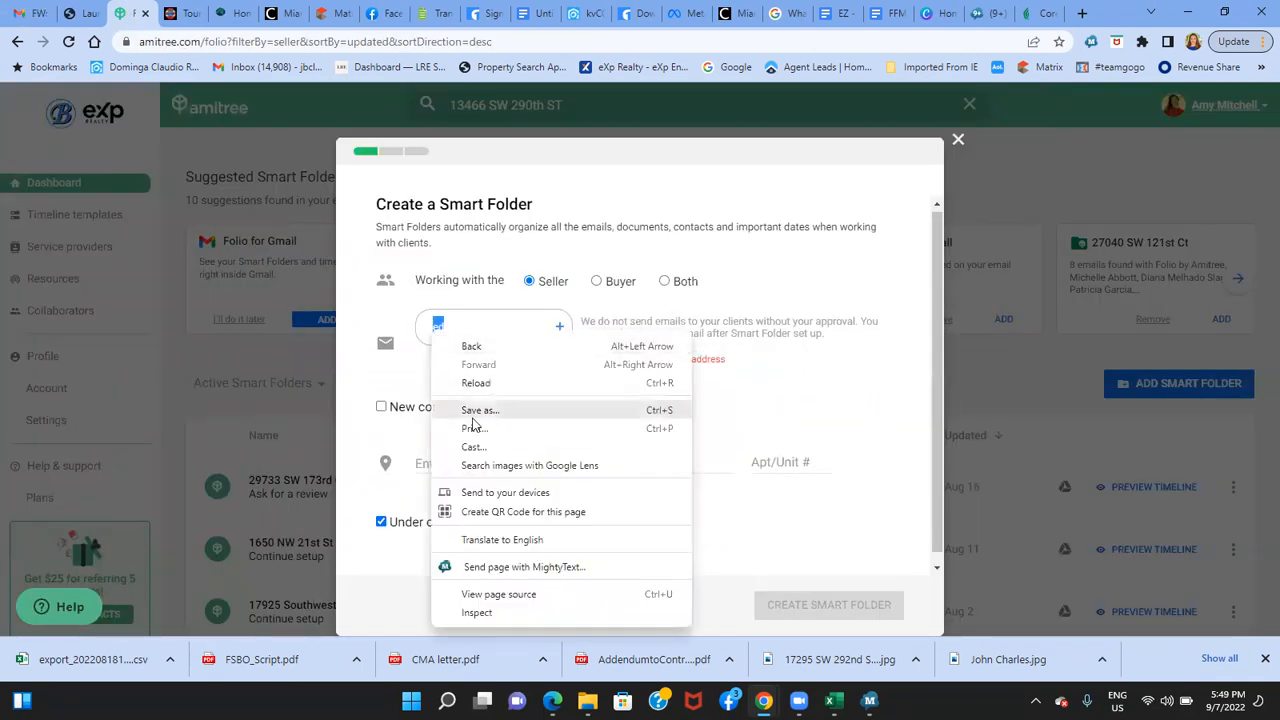
left_click(470, 324)
left_click_drag(446, 321, 431, 321)
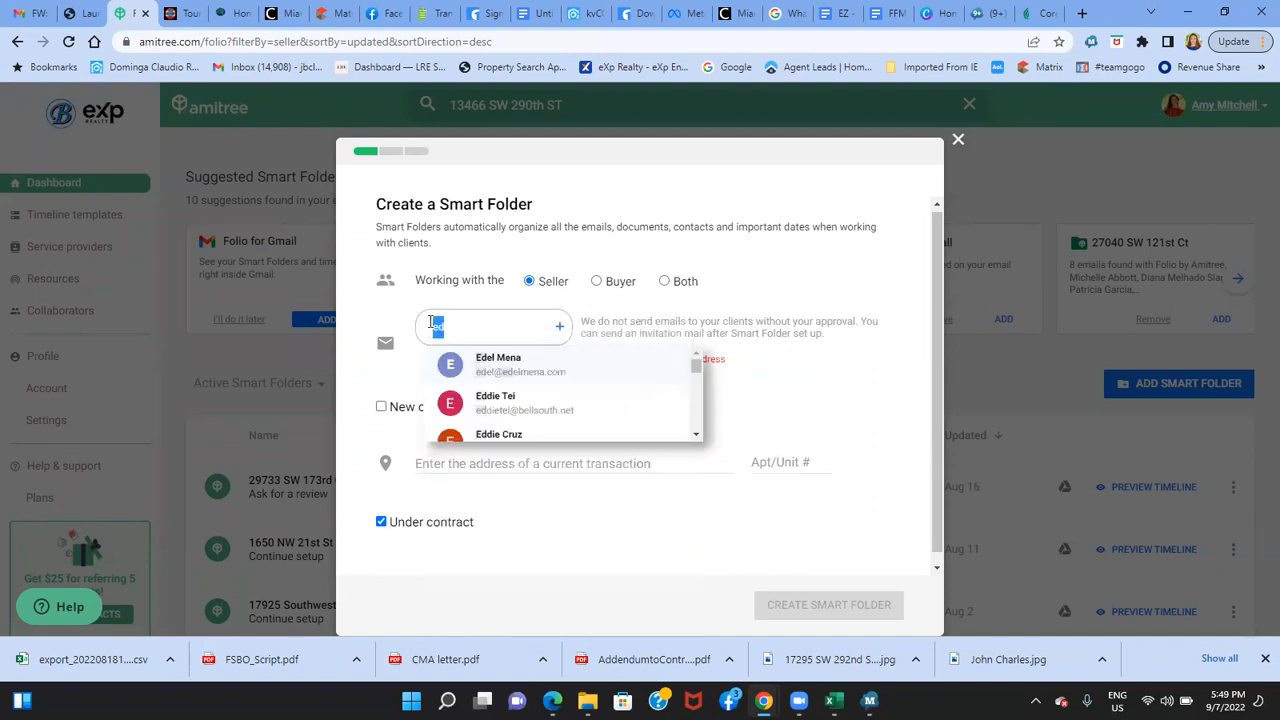
right_click(437, 326)
left_click(482, 404)
key("Return")
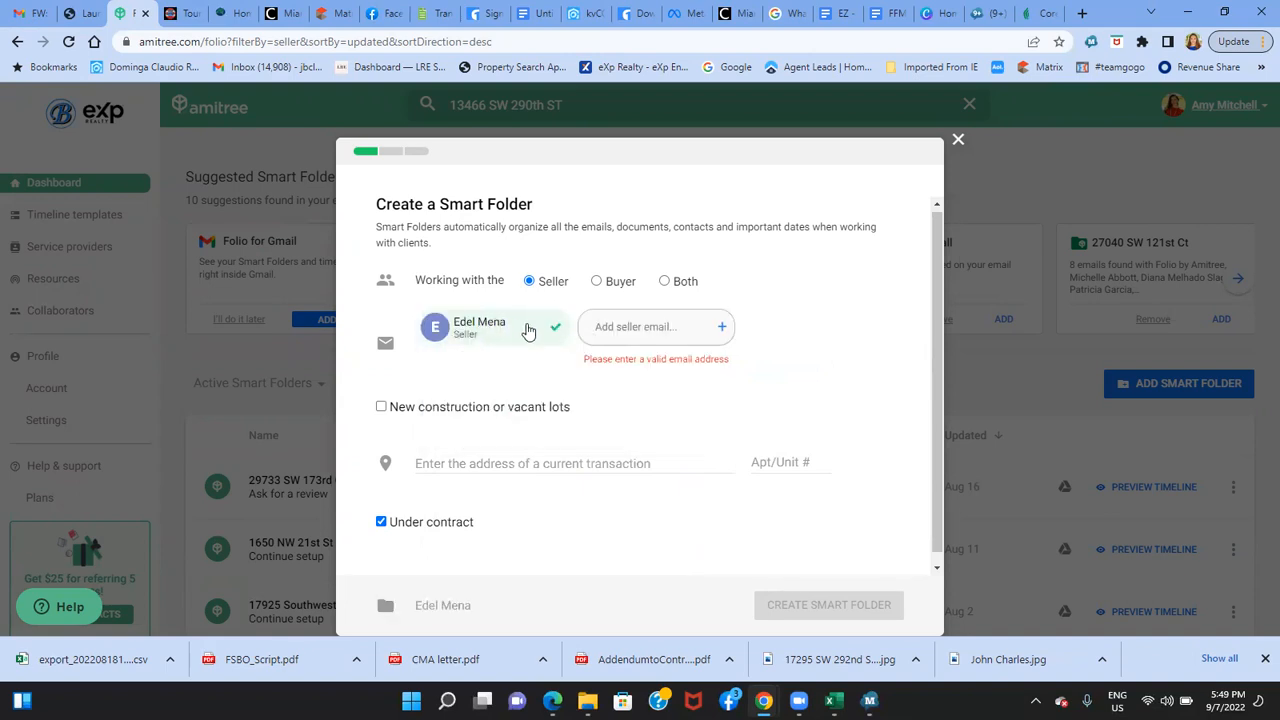
Add the copied seller email as a seller contact and remove the wrongly added contact
left_click(619, 324)
right_click(619, 323)
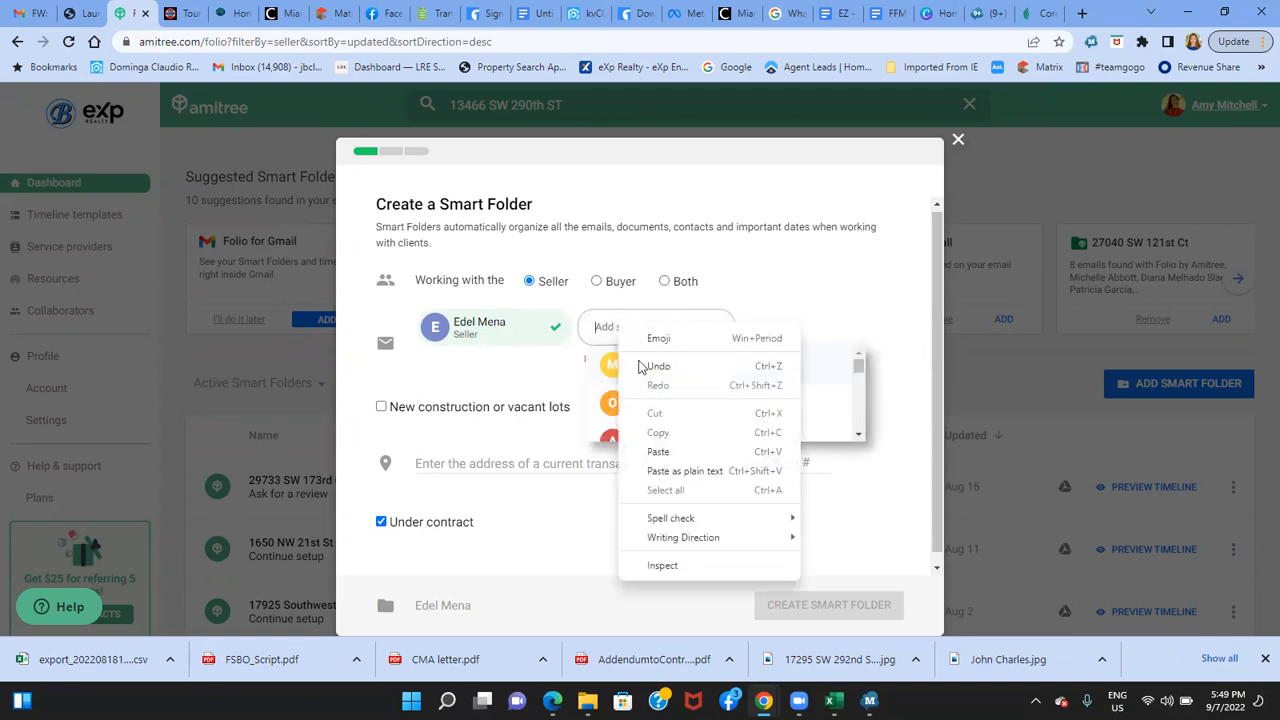
left_click(666, 449)
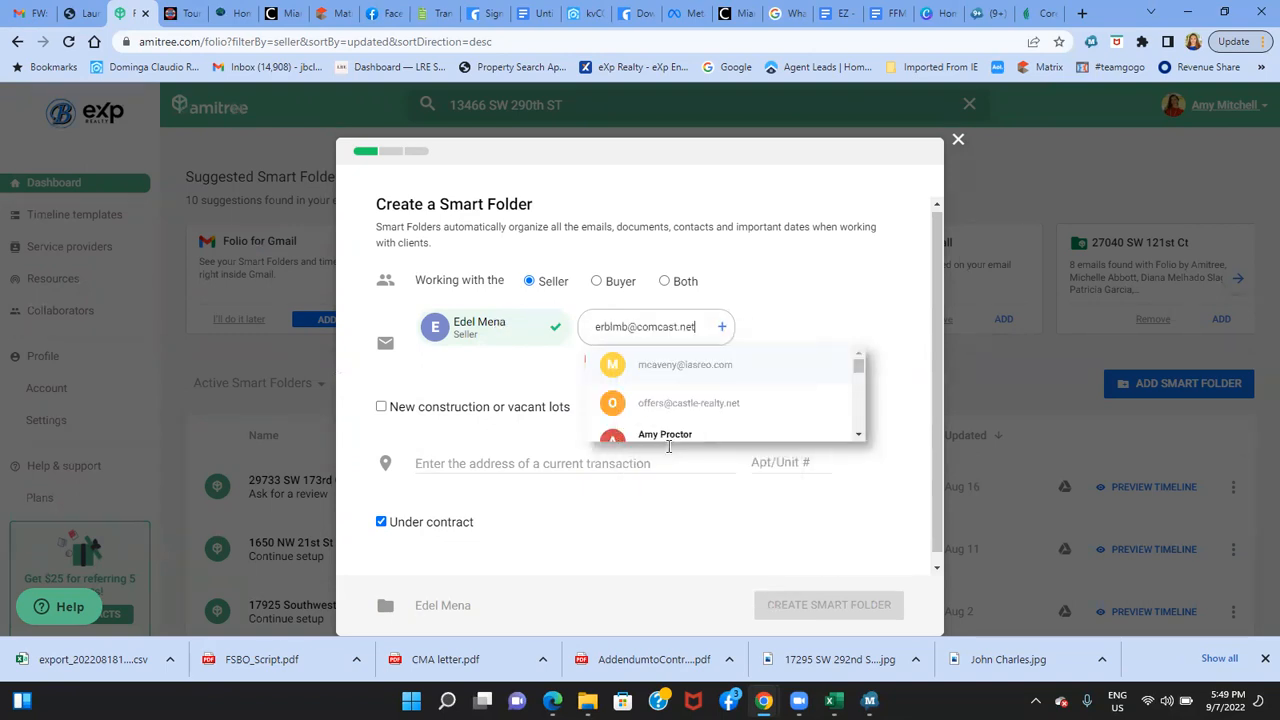
left_click(695, 366)
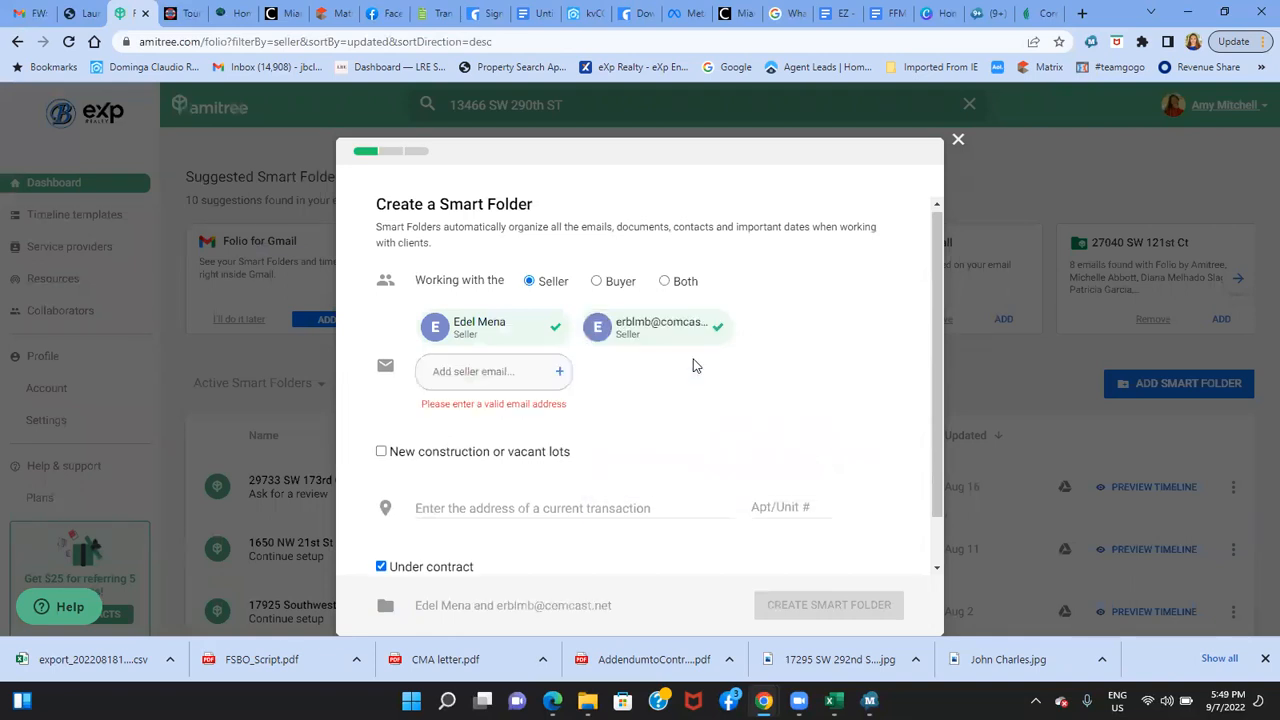
left_click(556, 329)
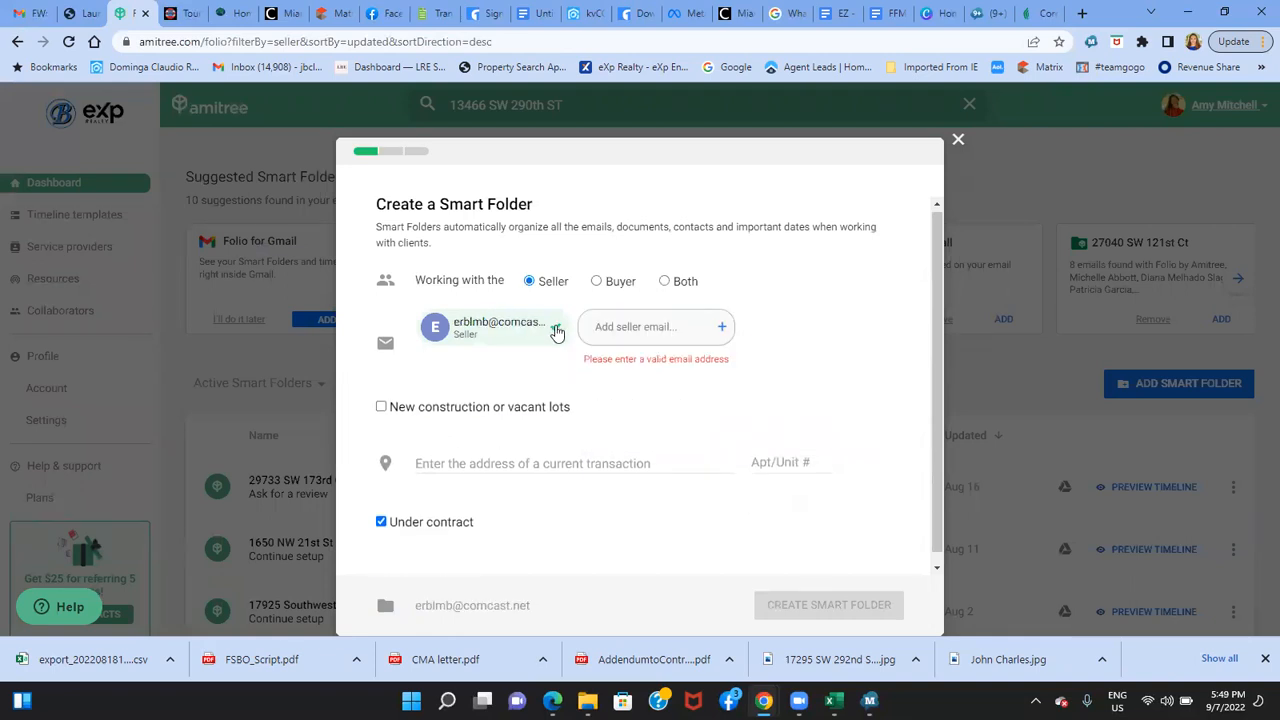
Remove the seller entry and add the copied seller email again by choosing its matching suggestion
left_click(556, 330)
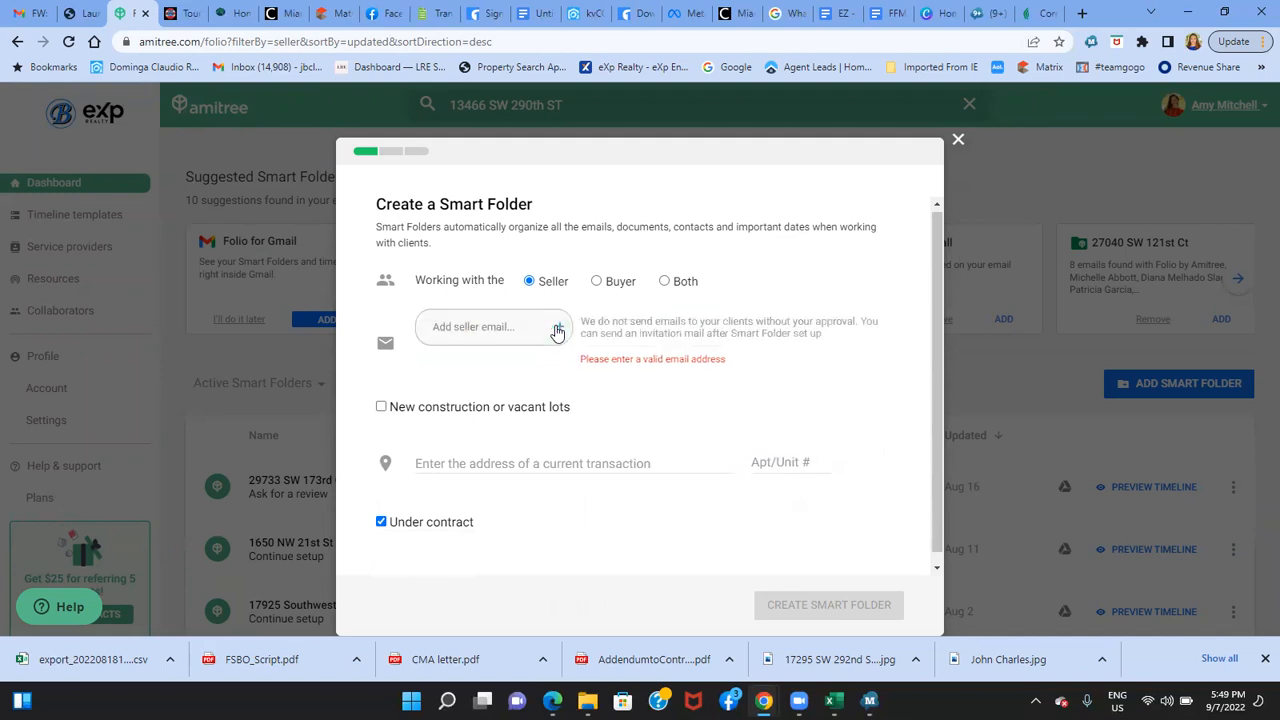
left_click(497, 327)
right_click(497, 328)
left_click(549, 453)
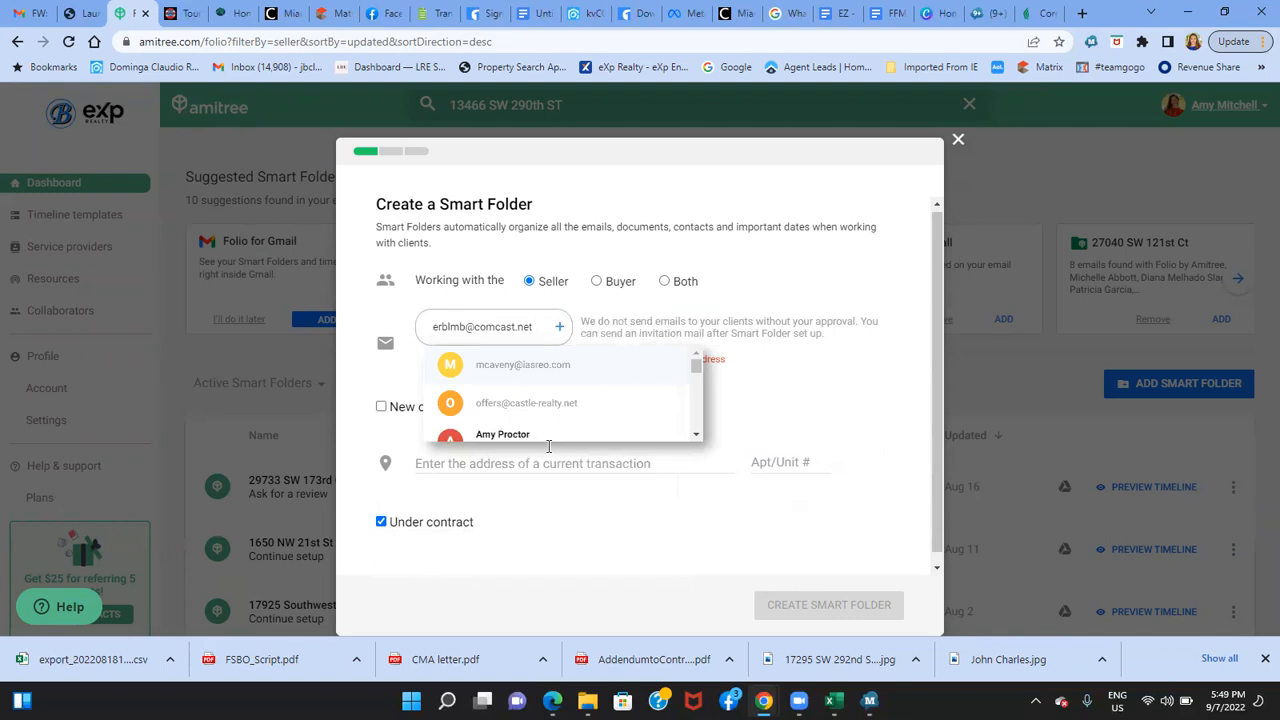
key("BackSpace")
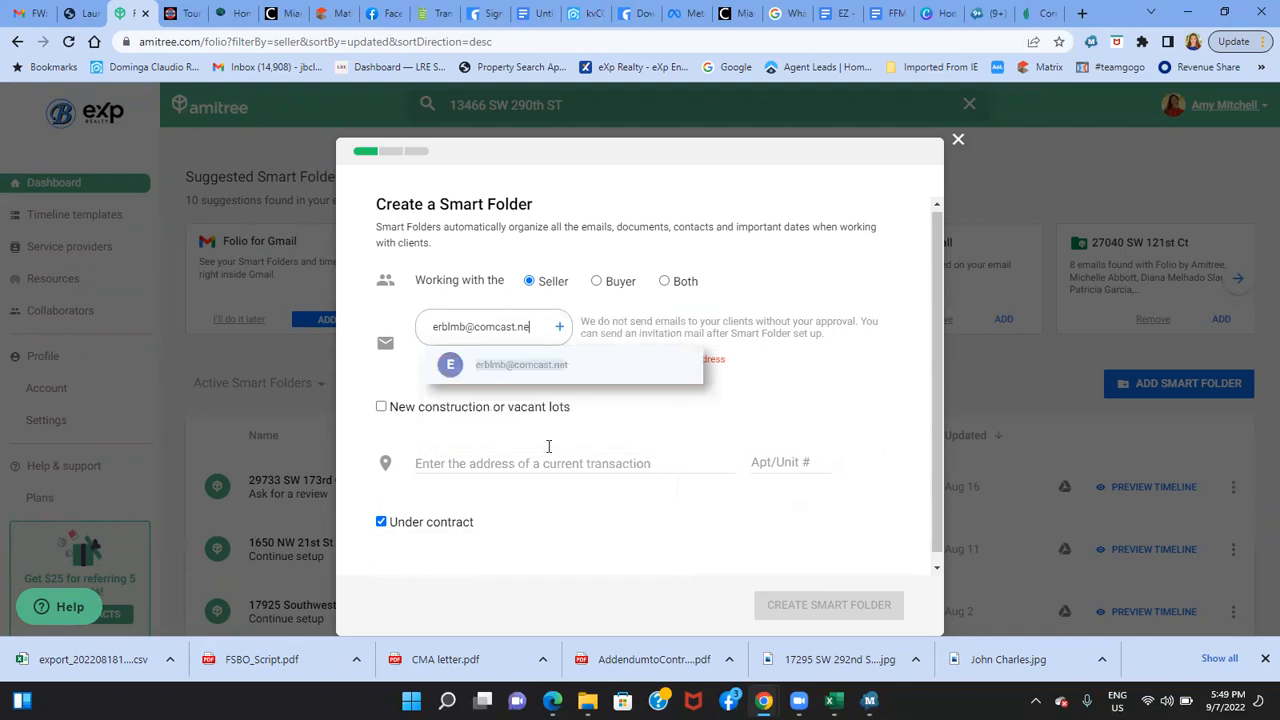
left_click(527, 369)
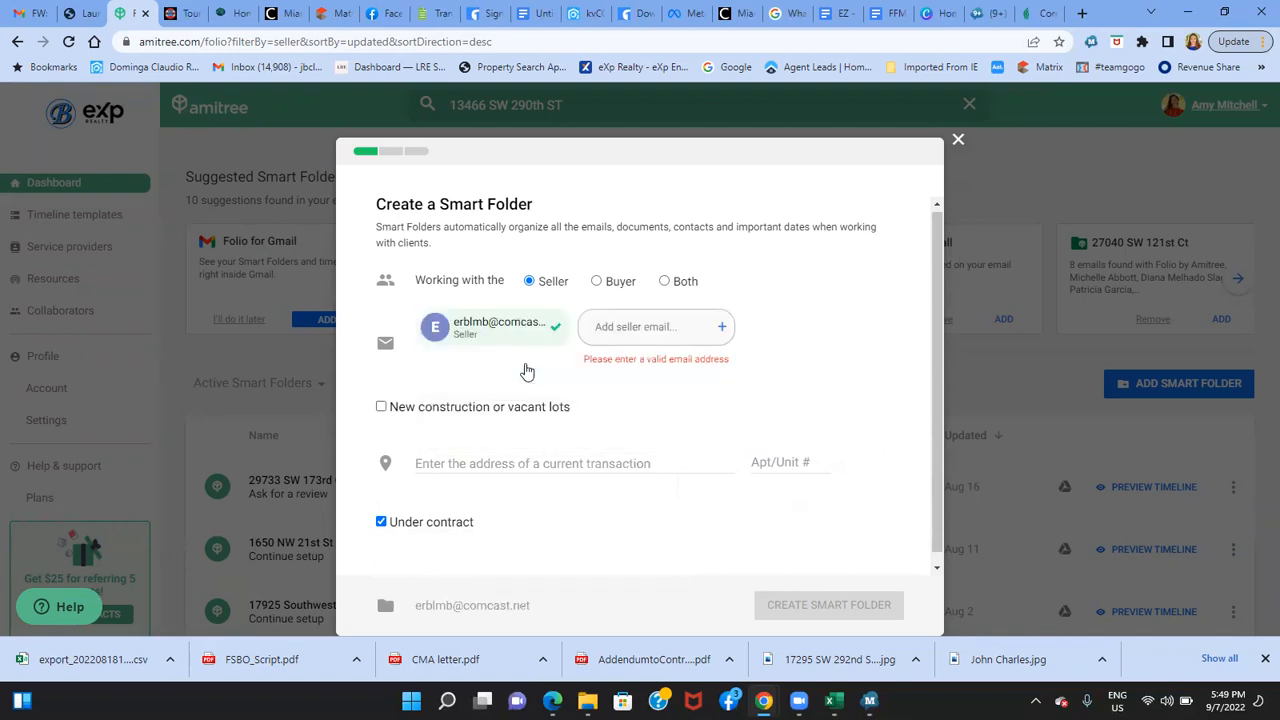
Go back to the estate appraisal thread in Gmail and copy the property address from the first message
left_click(551, 463)
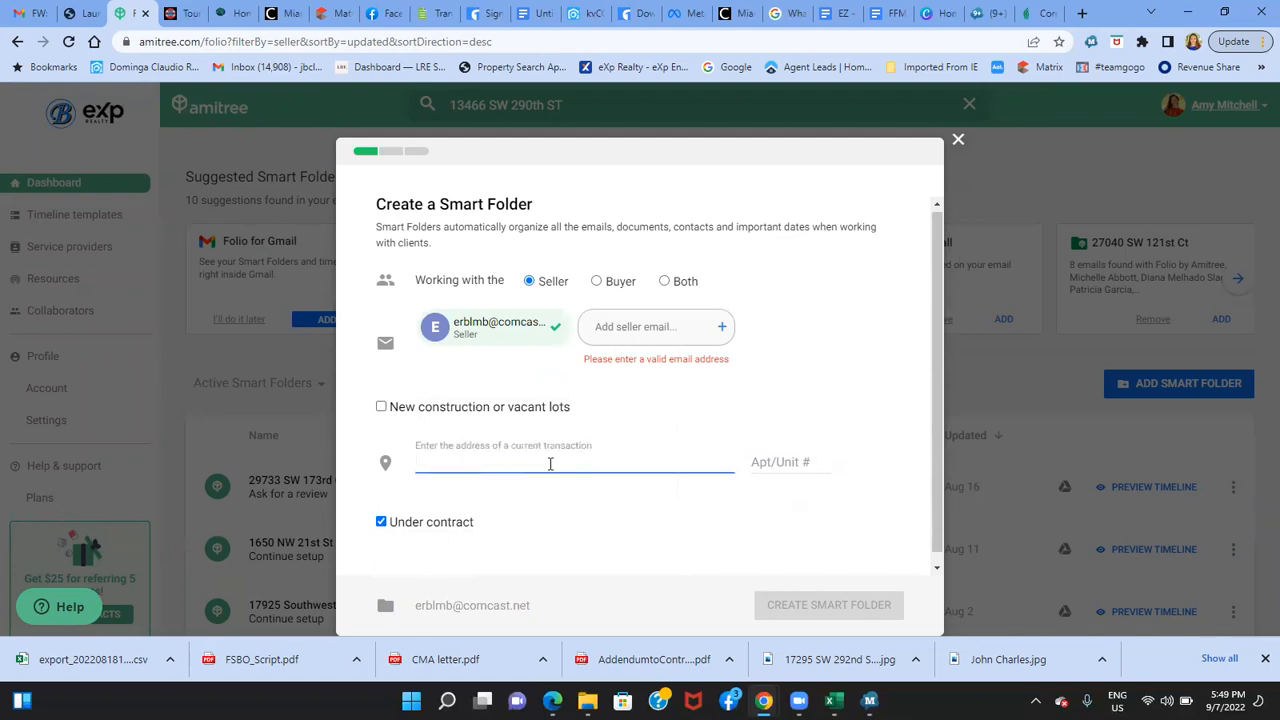
left_click(38, 18)
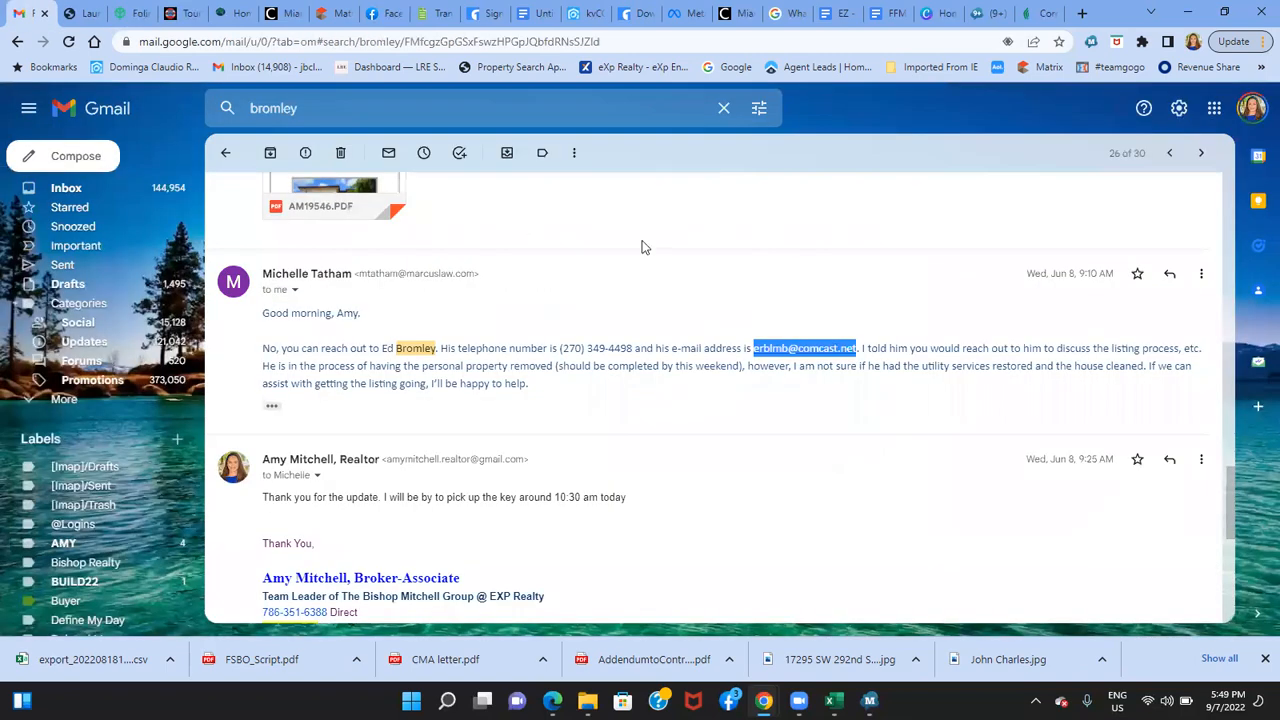
scroll(643, 247, "up", 10)
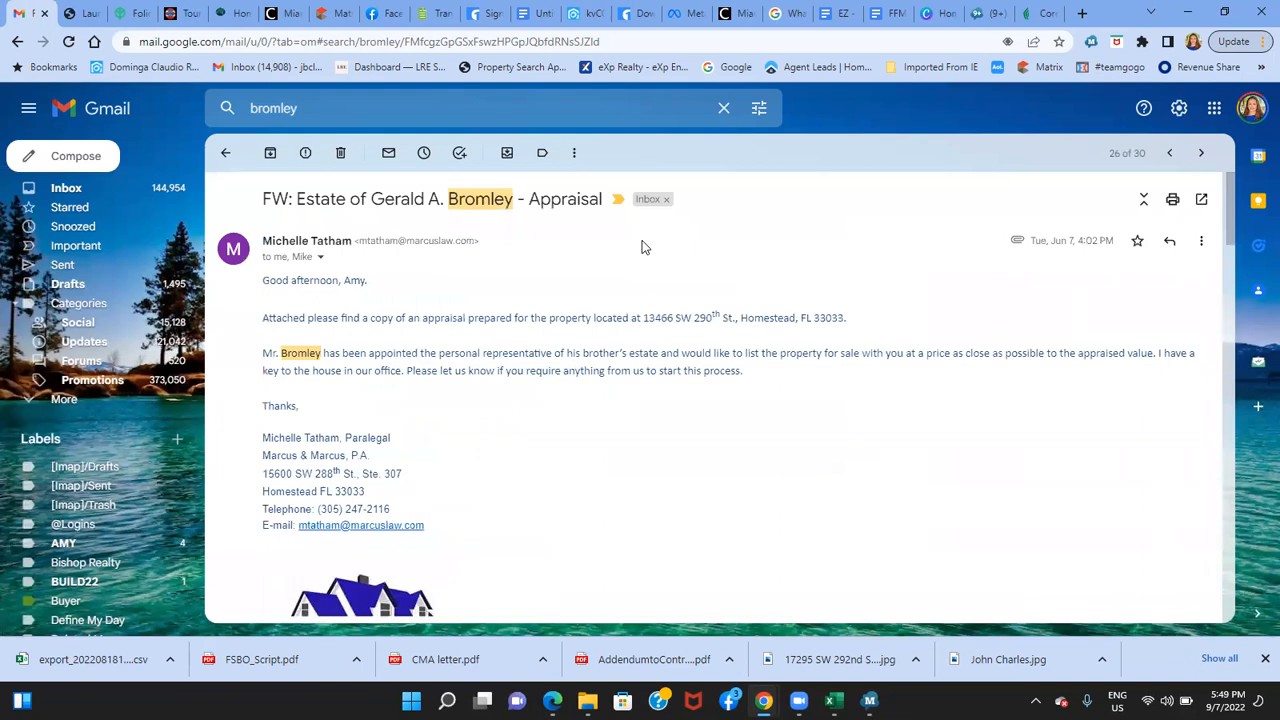
left_click_drag(643, 317, 843, 318)
right_click(817, 319)
left_click(845, 334)
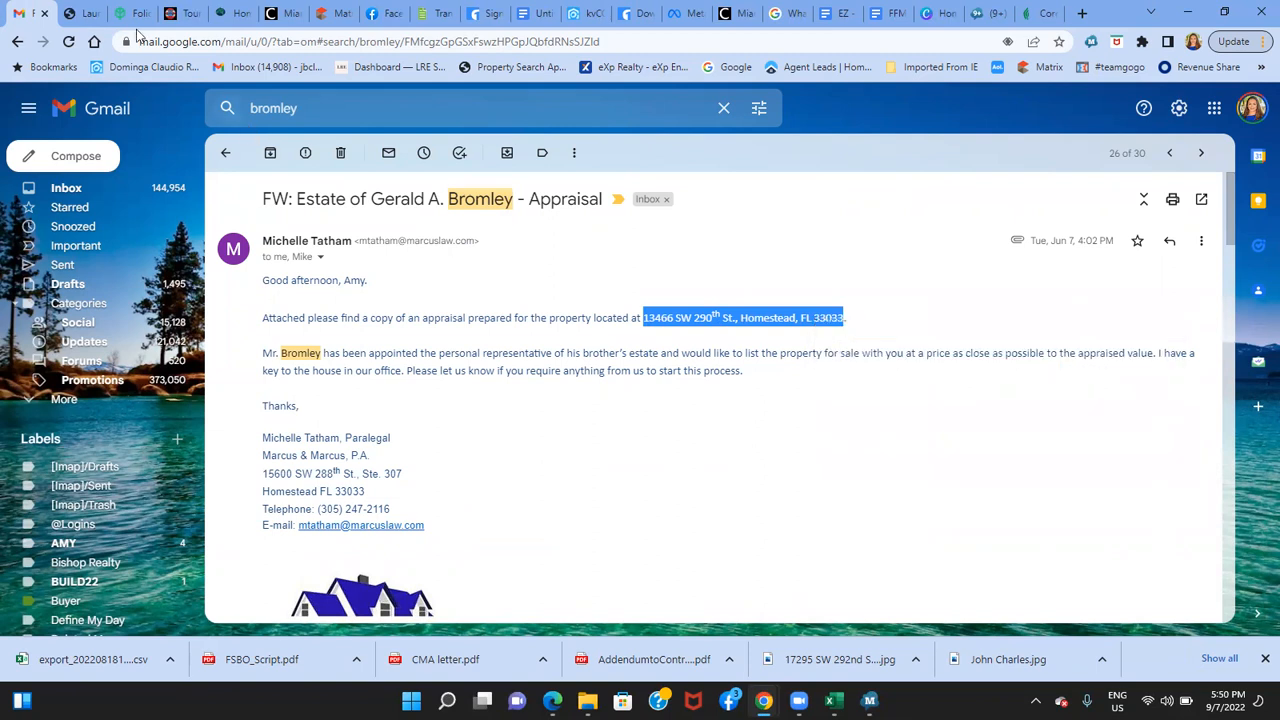
Enter the copied property address as the transaction address in Folio, accept the suggested match and create the smart folder
left_click(128, 12)
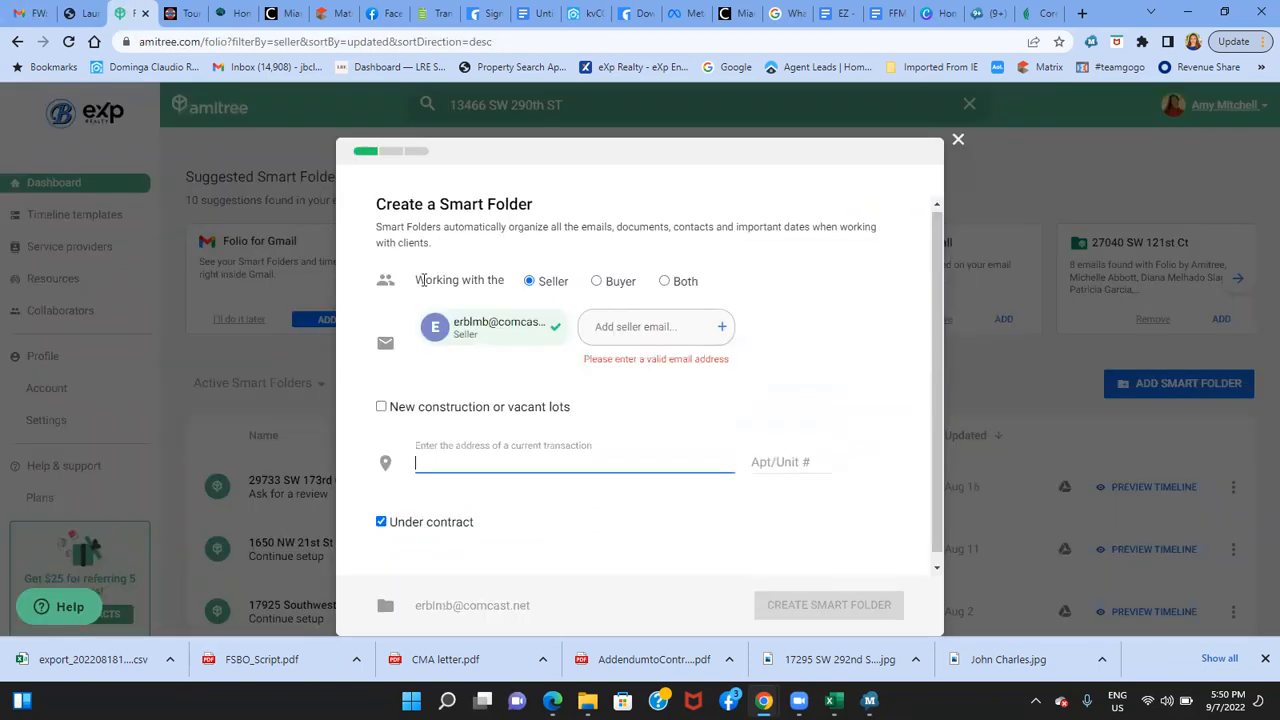
right_click(452, 460)
left_click(506, 331)
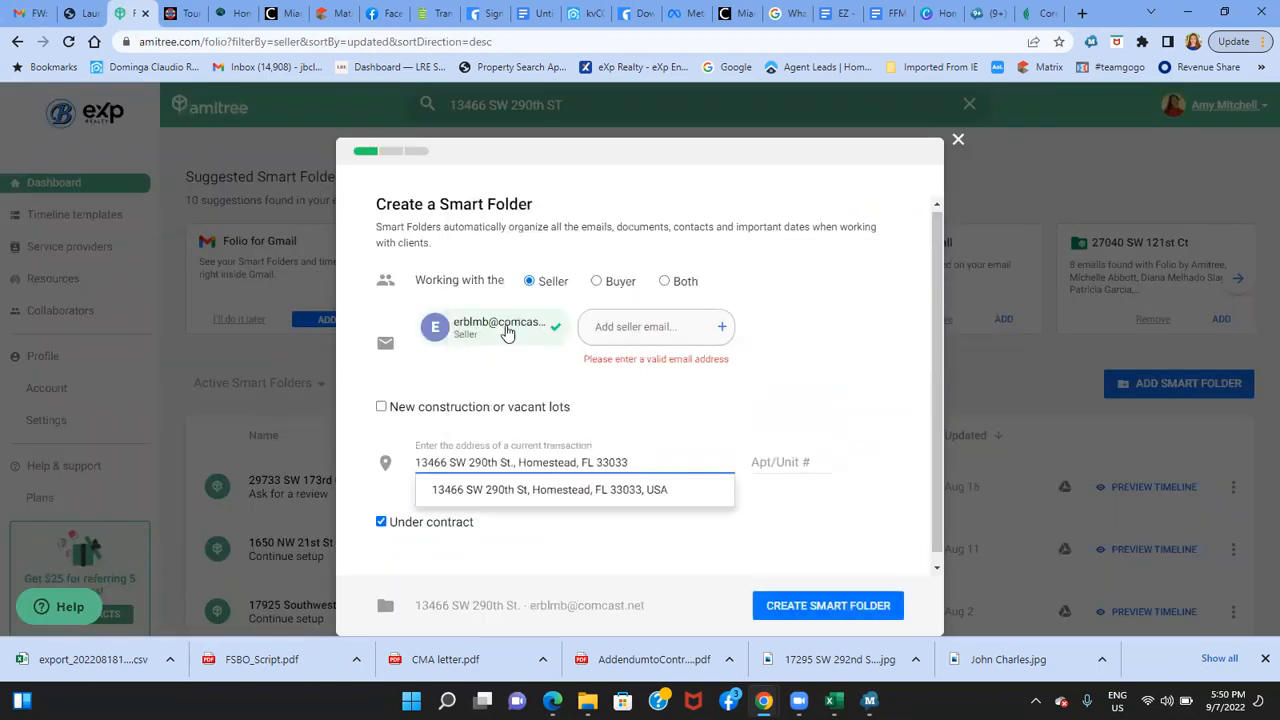
left_click(550, 487)
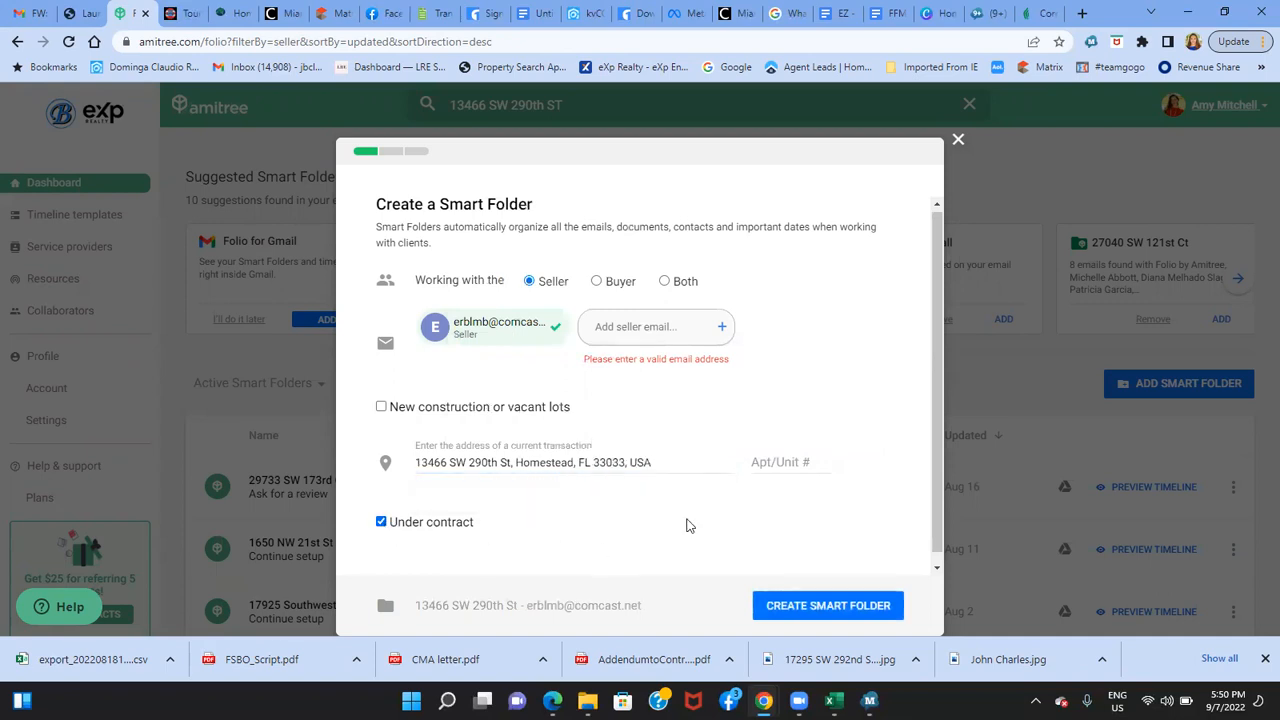
scroll(931, 443, "down", 1)
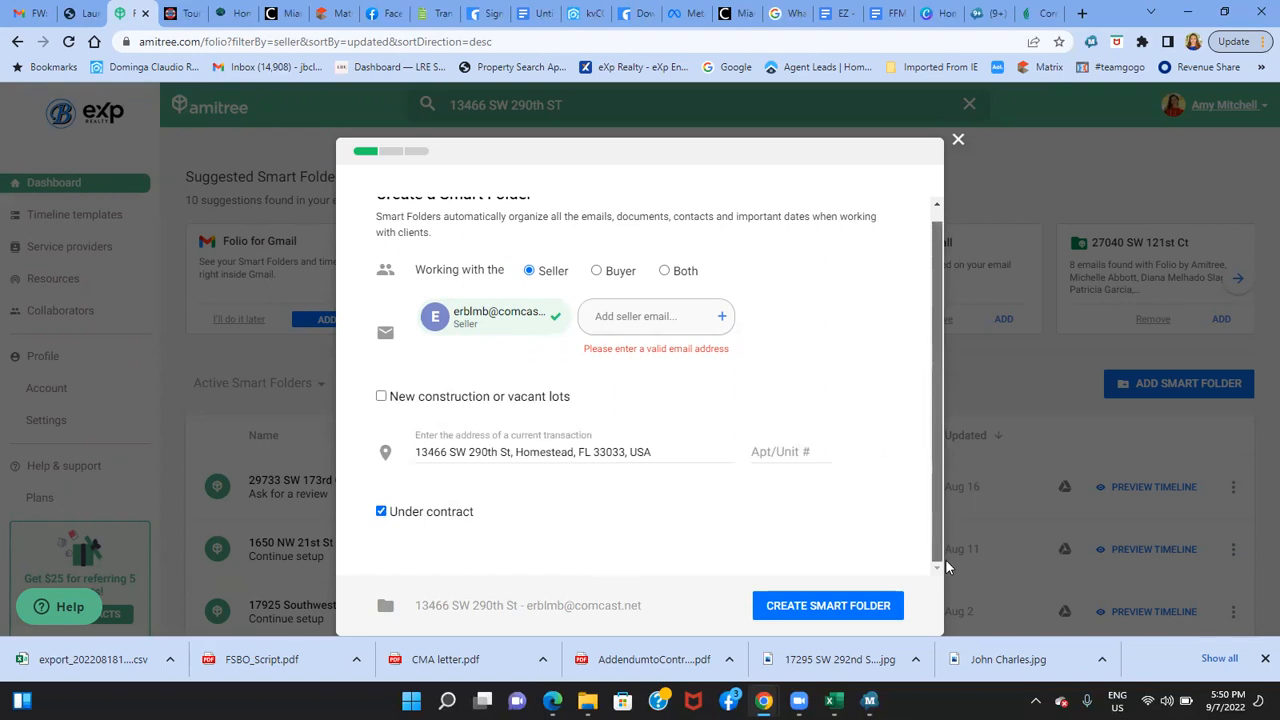
left_click(856, 608)
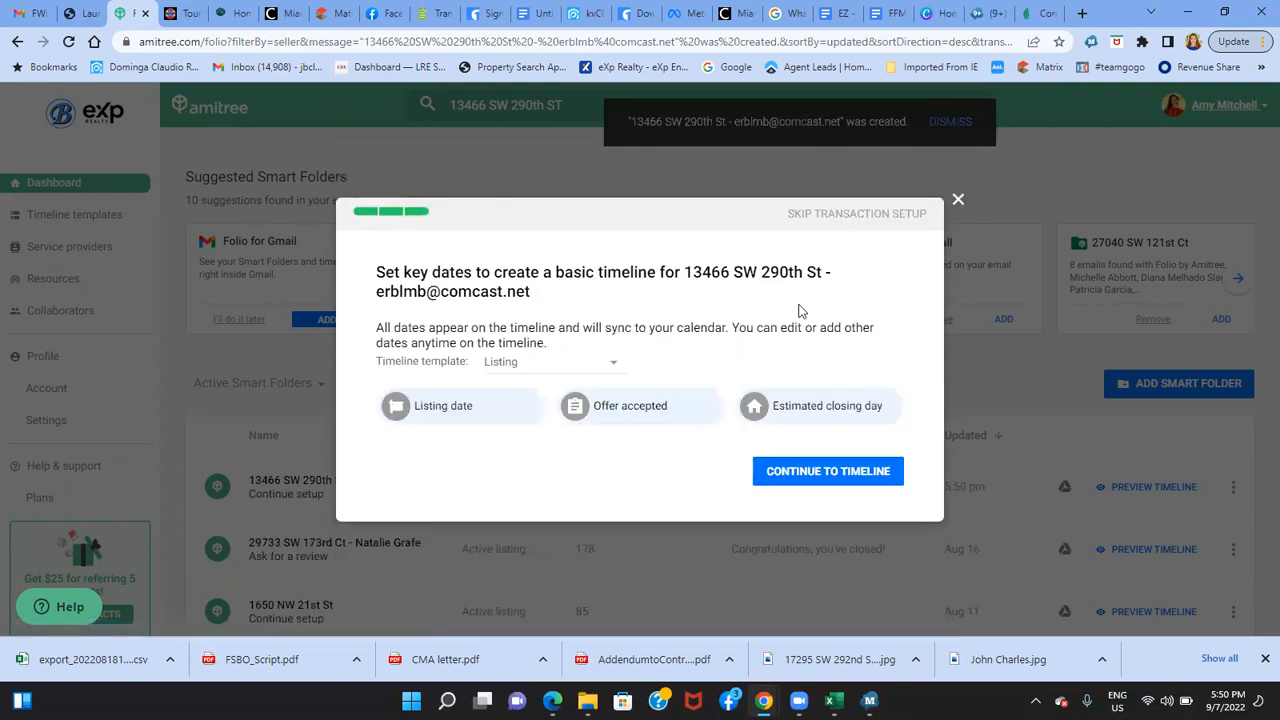
Set the Offer accepted date to 09/07/2022 and continue to the property's timeline
left_click(625, 411)
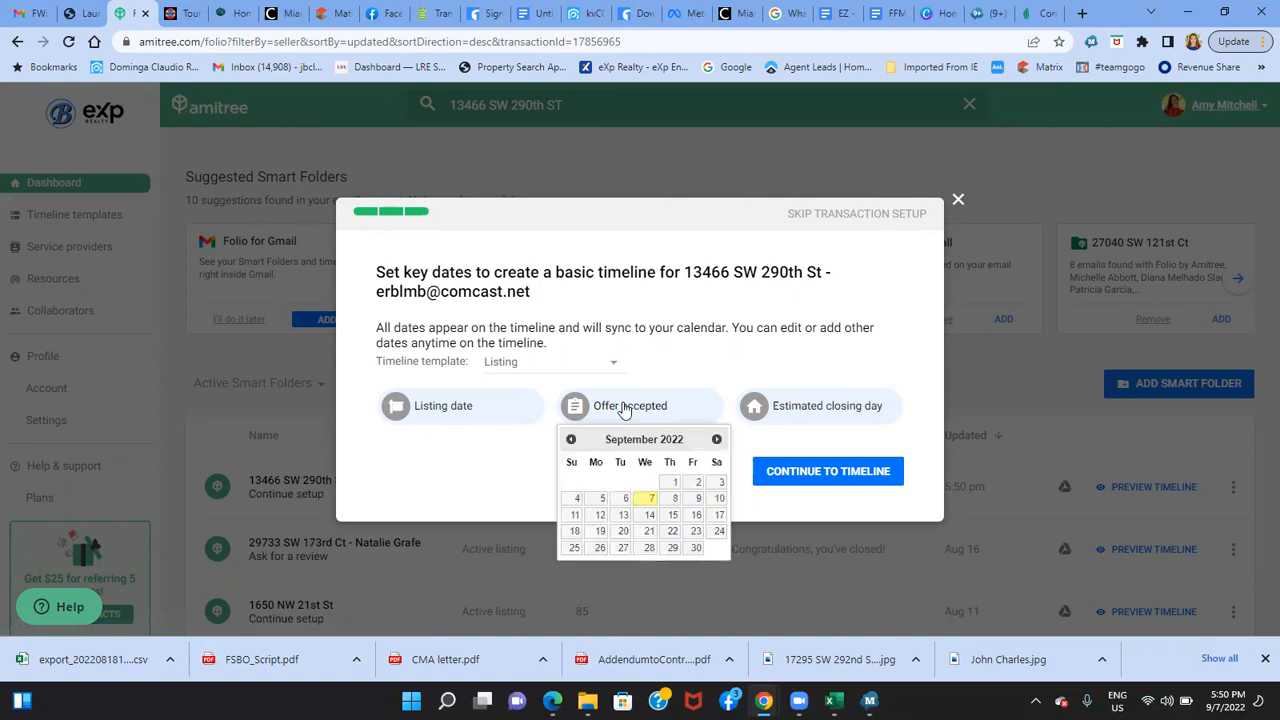
left_click(648, 500)
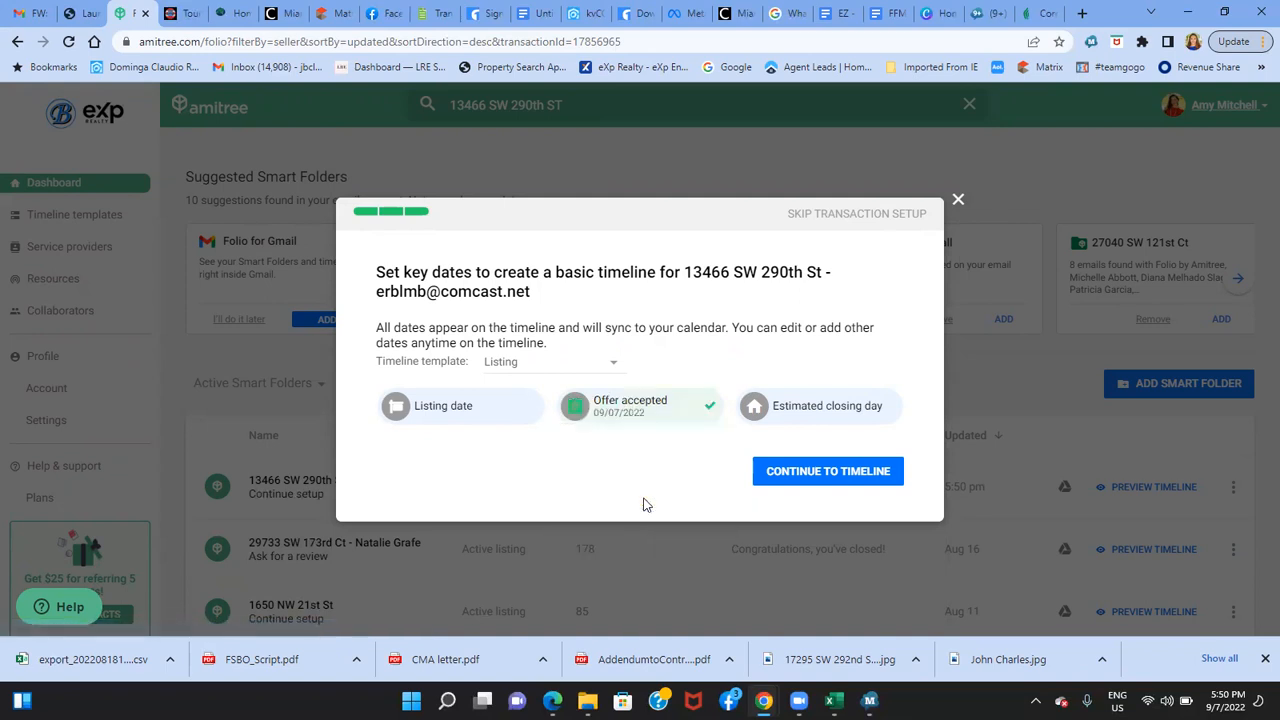
left_click(843, 474)
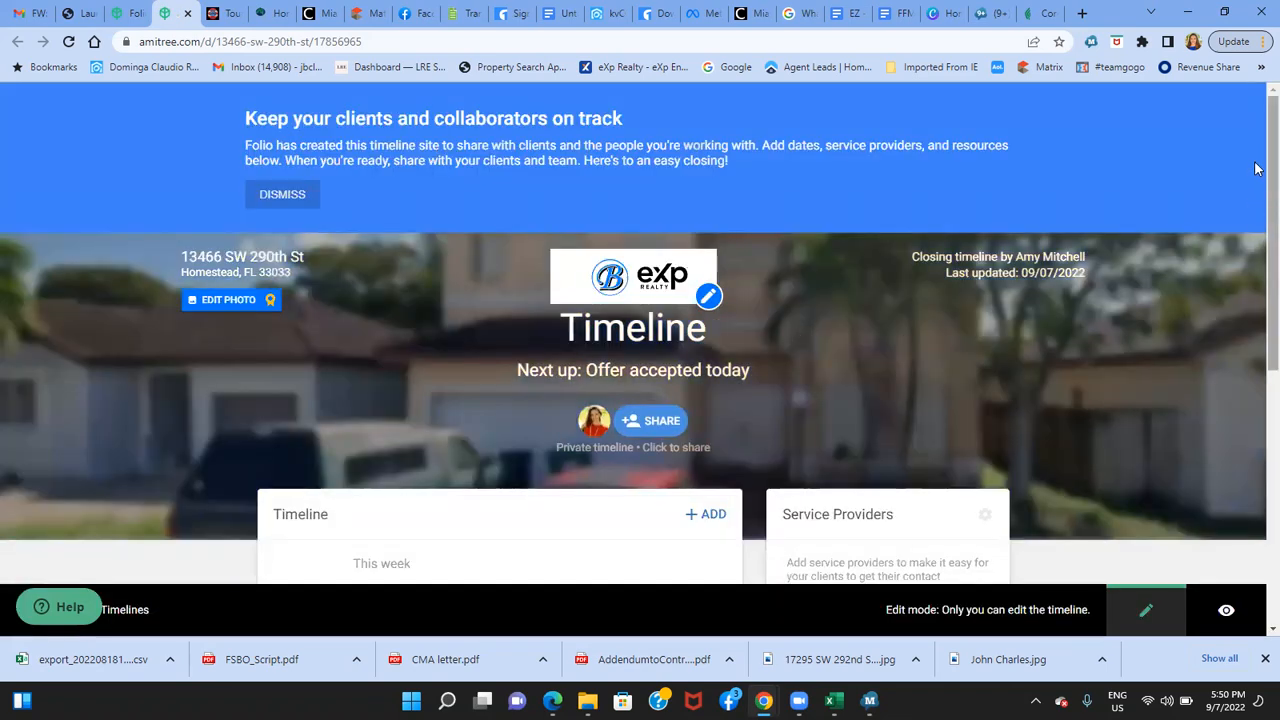
Open the Estimated closing day key date on the timeline, and open the executed contract email for the property in Gmail
left_click_drag(1257, 168, 1257, 364)
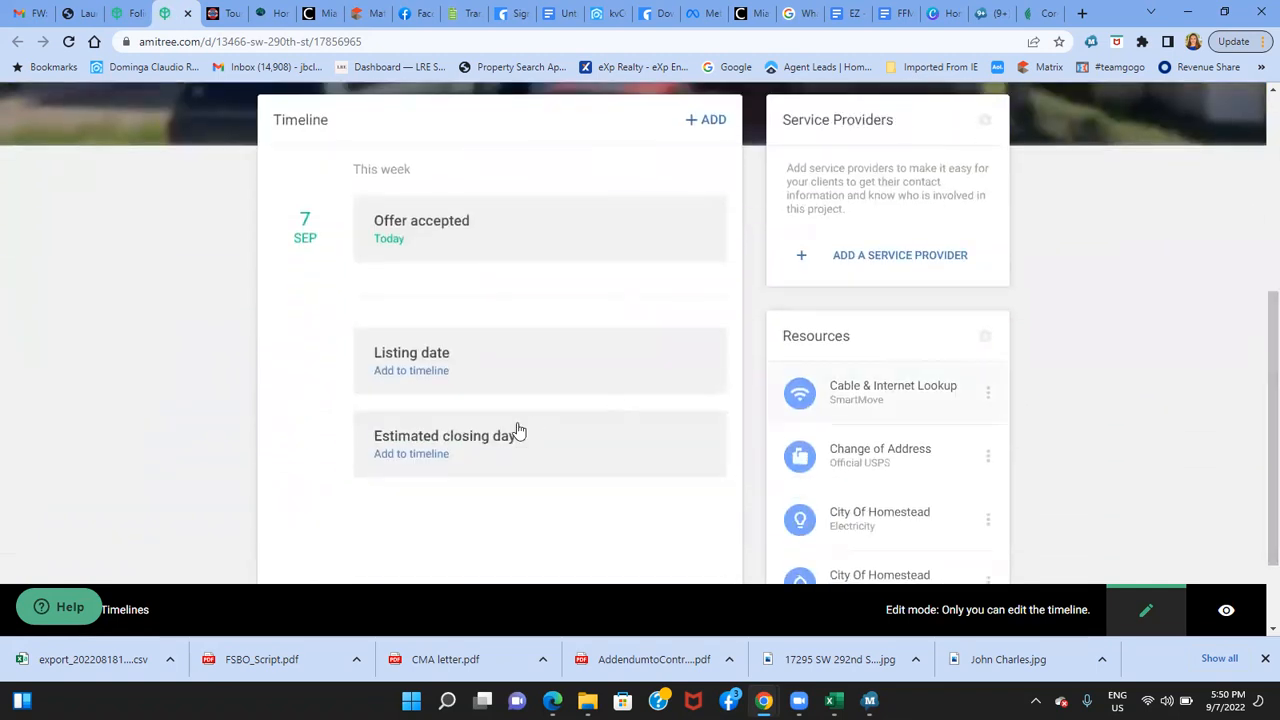
left_click(407, 458)
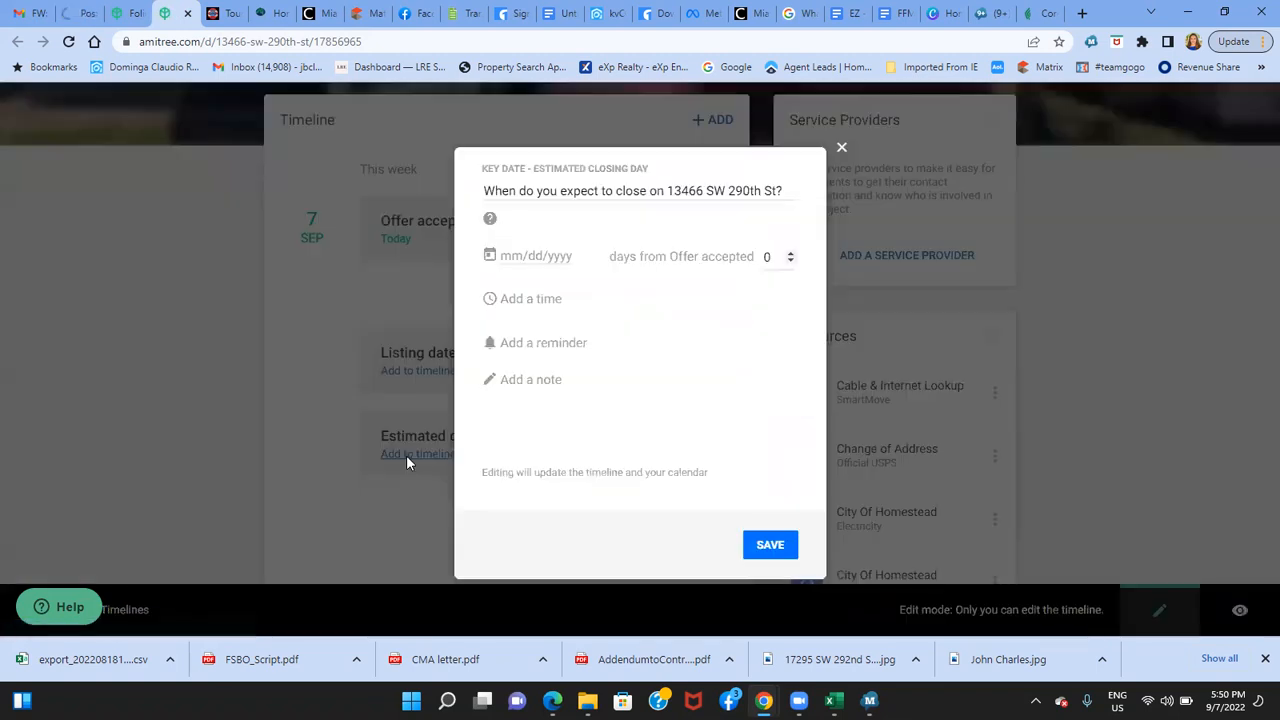
left_click(23, 8)
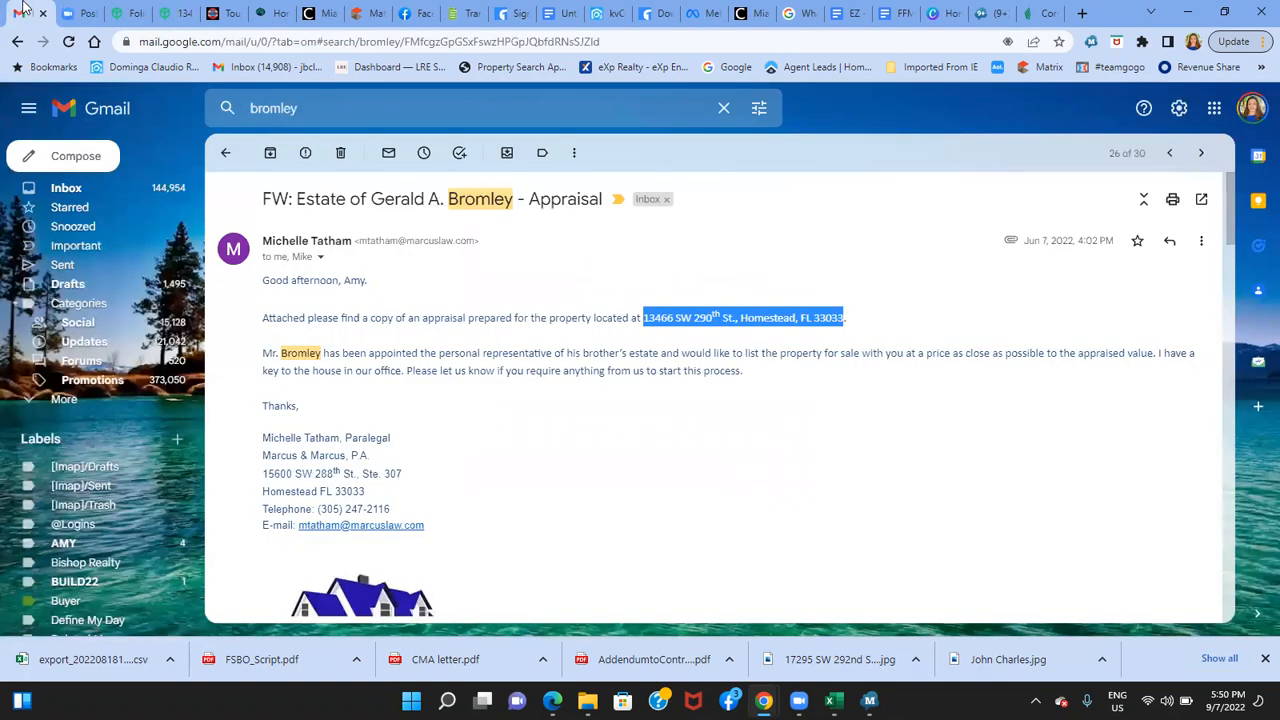
left_click(307, 110)
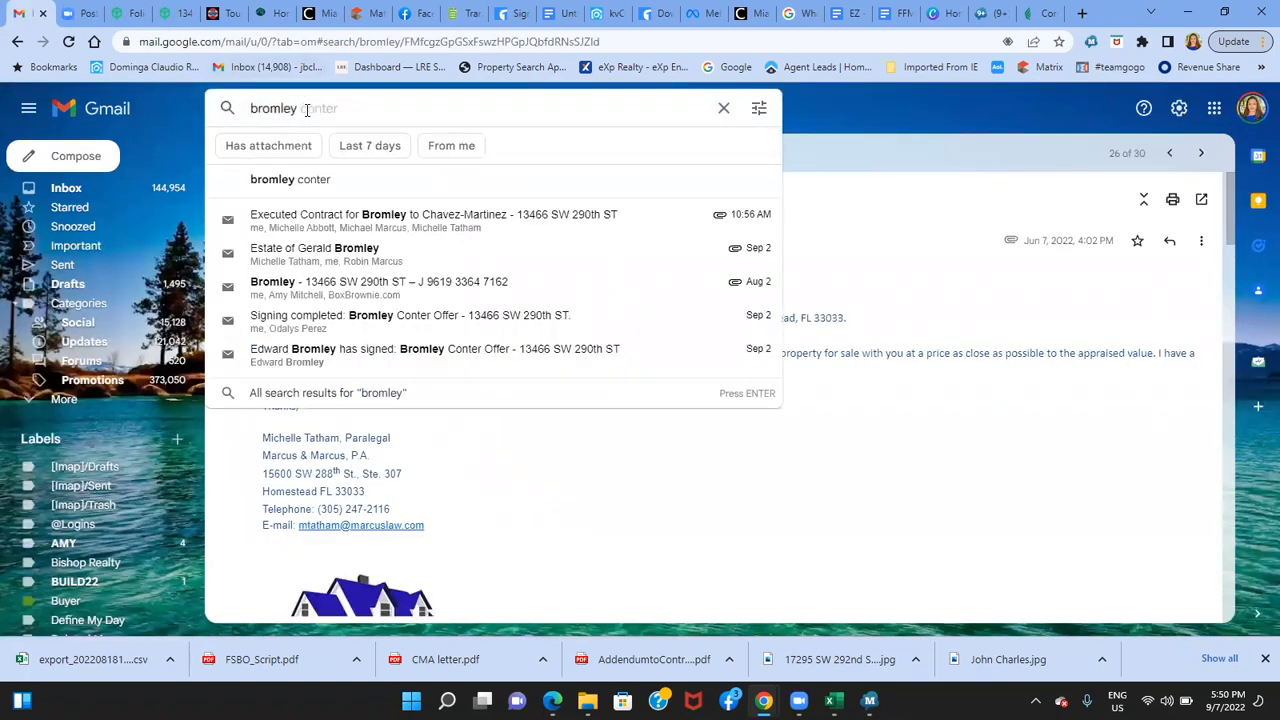
left_click(364, 217)
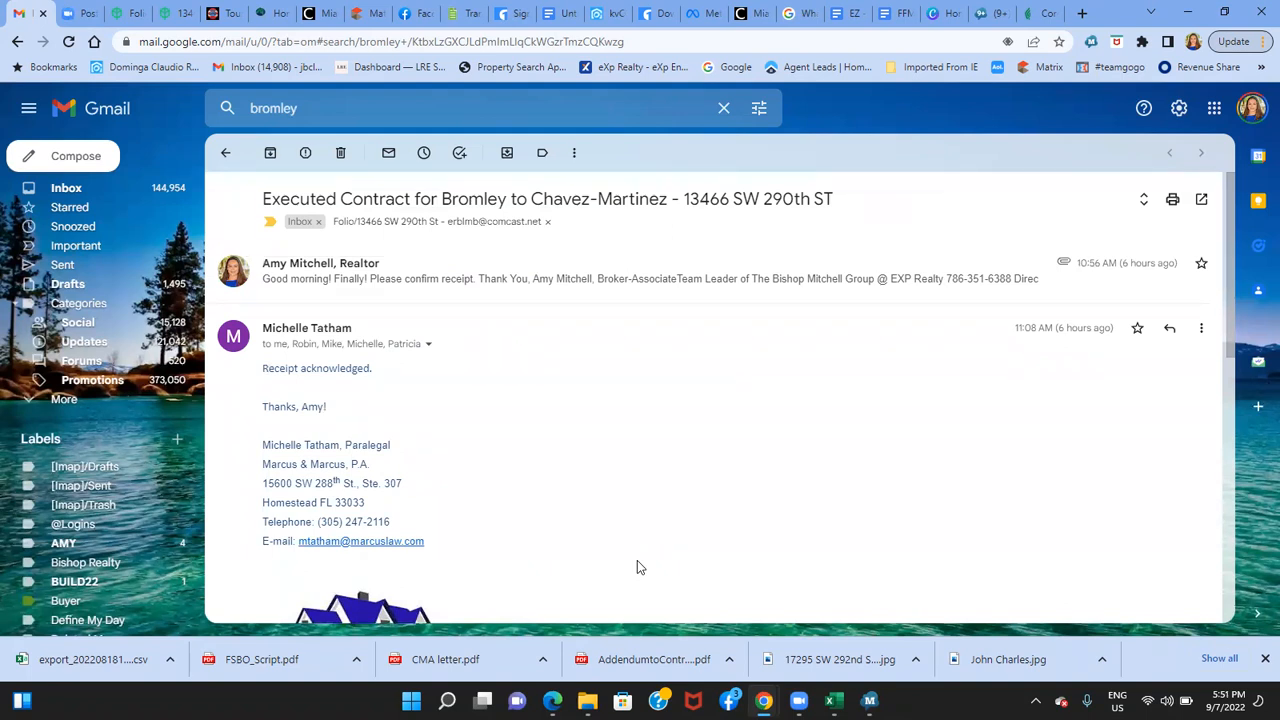
Find the signed counter offer notice in the executed contract email's first message and open its documents download page
scroll(637, 562, "down", 6)
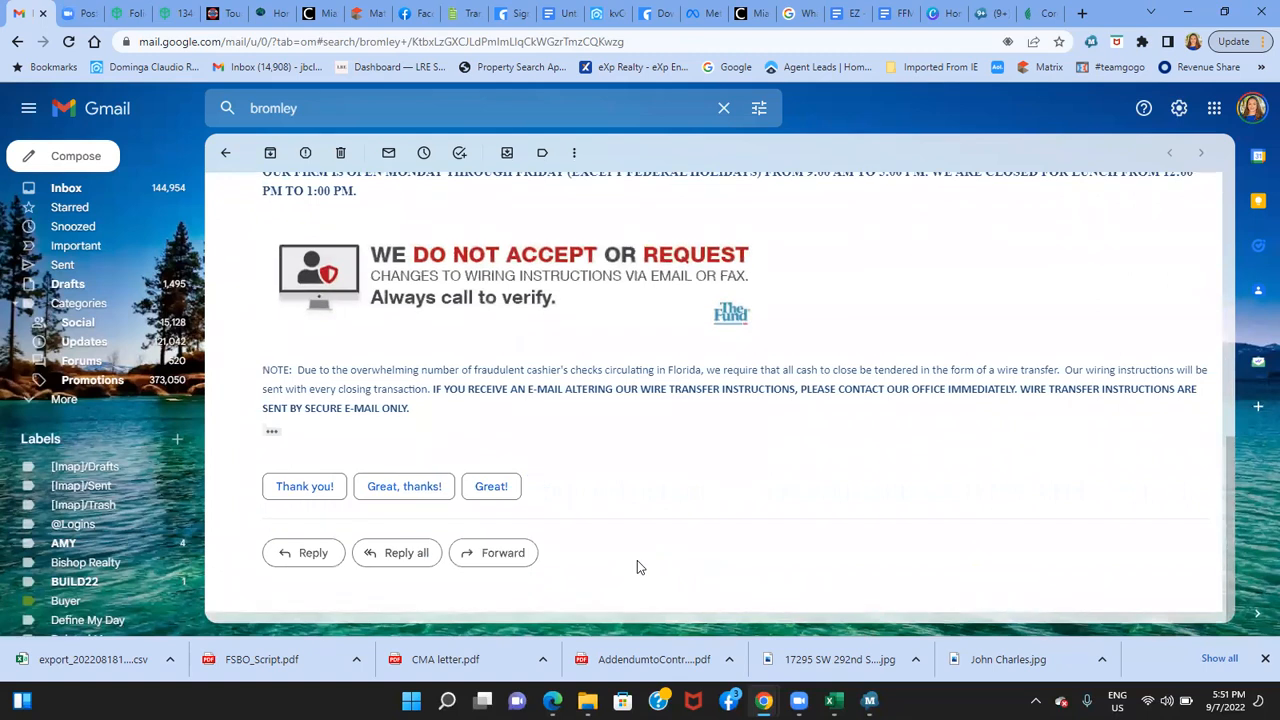
scroll(640, 567, "up", 10)
scroll(637, 567, "down", 10)
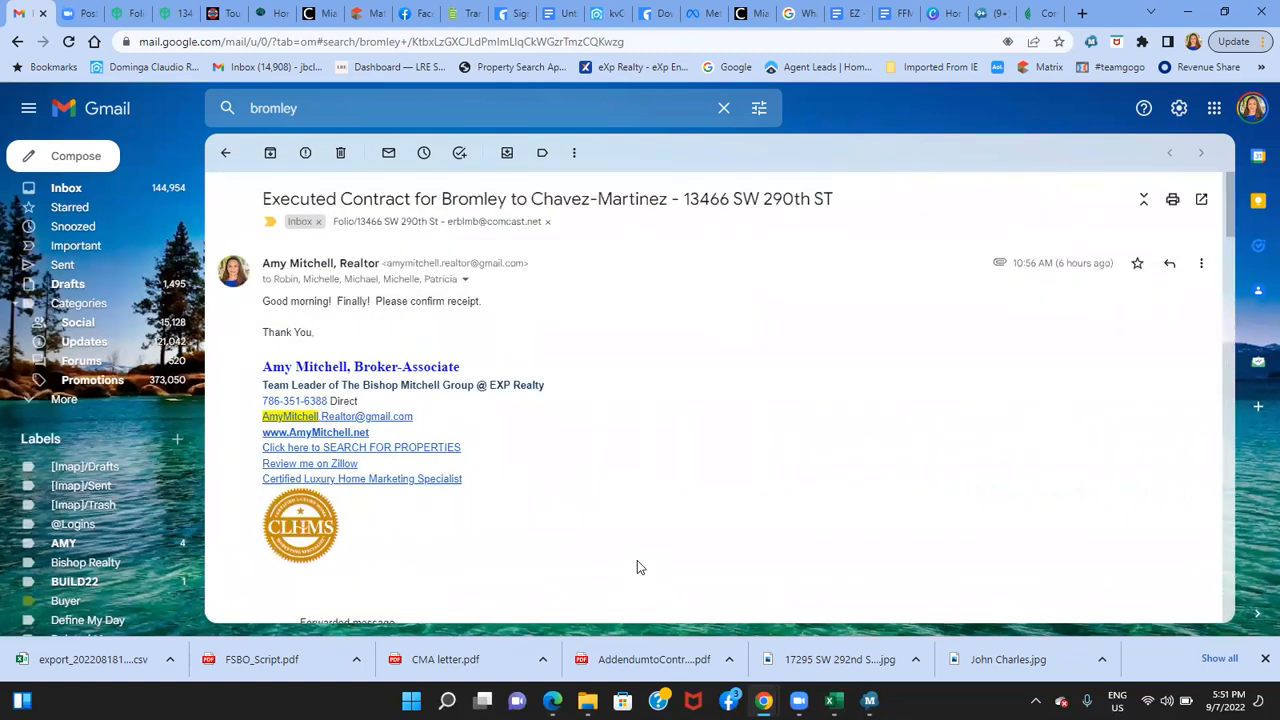
scroll(637, 567, "down", 10)
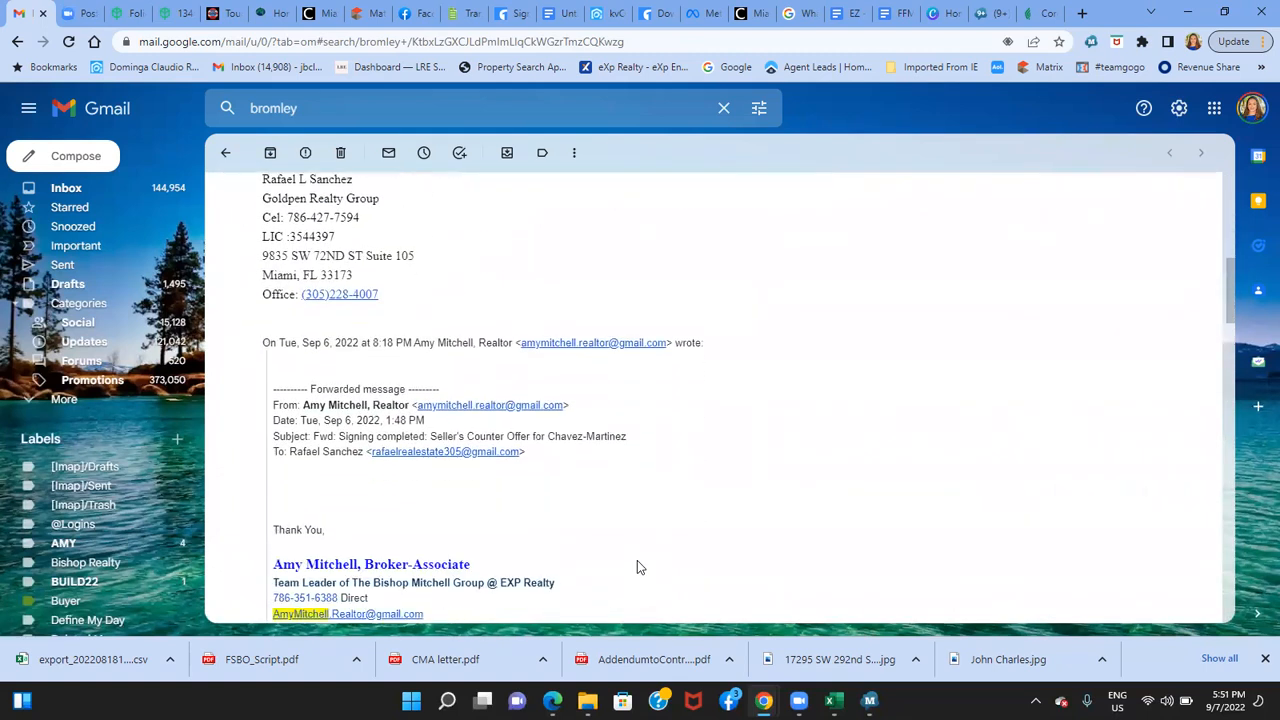
scroll(637, 567, "down", 5)
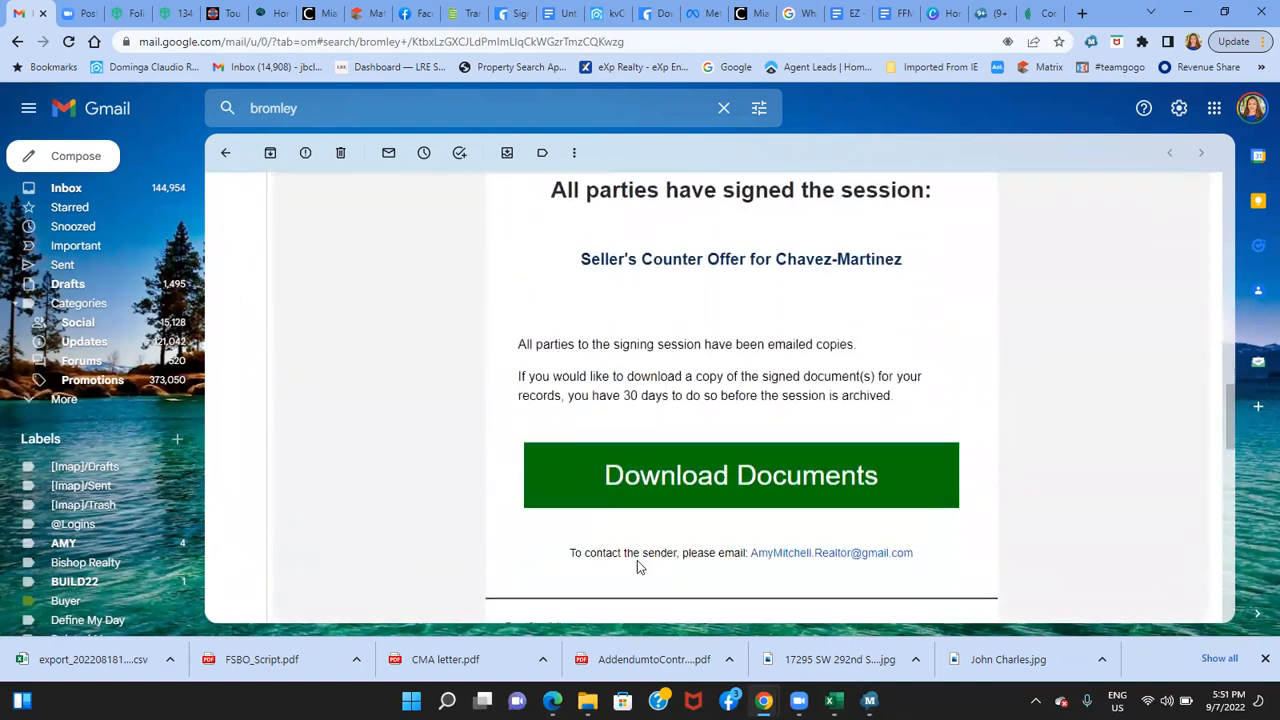
key("Return")
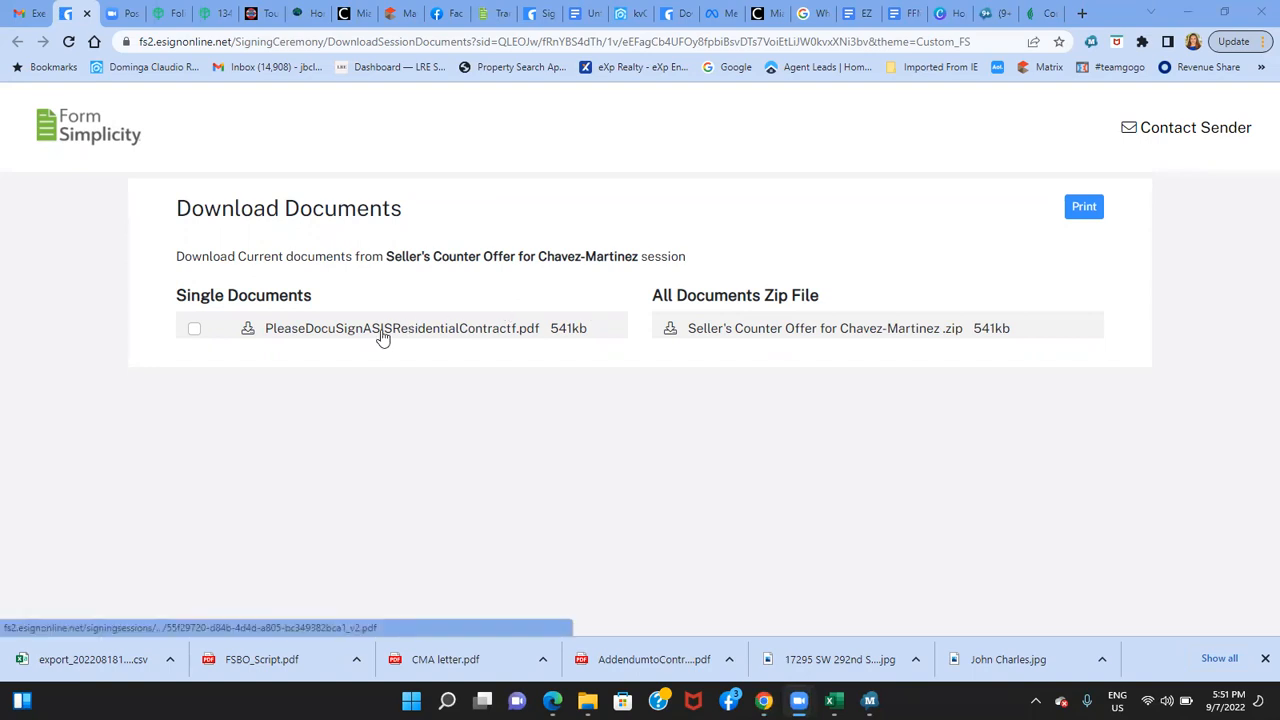
Download the zip file of all signed documents and save it in the seller's own folder within Sellers
left_click(711, 337)
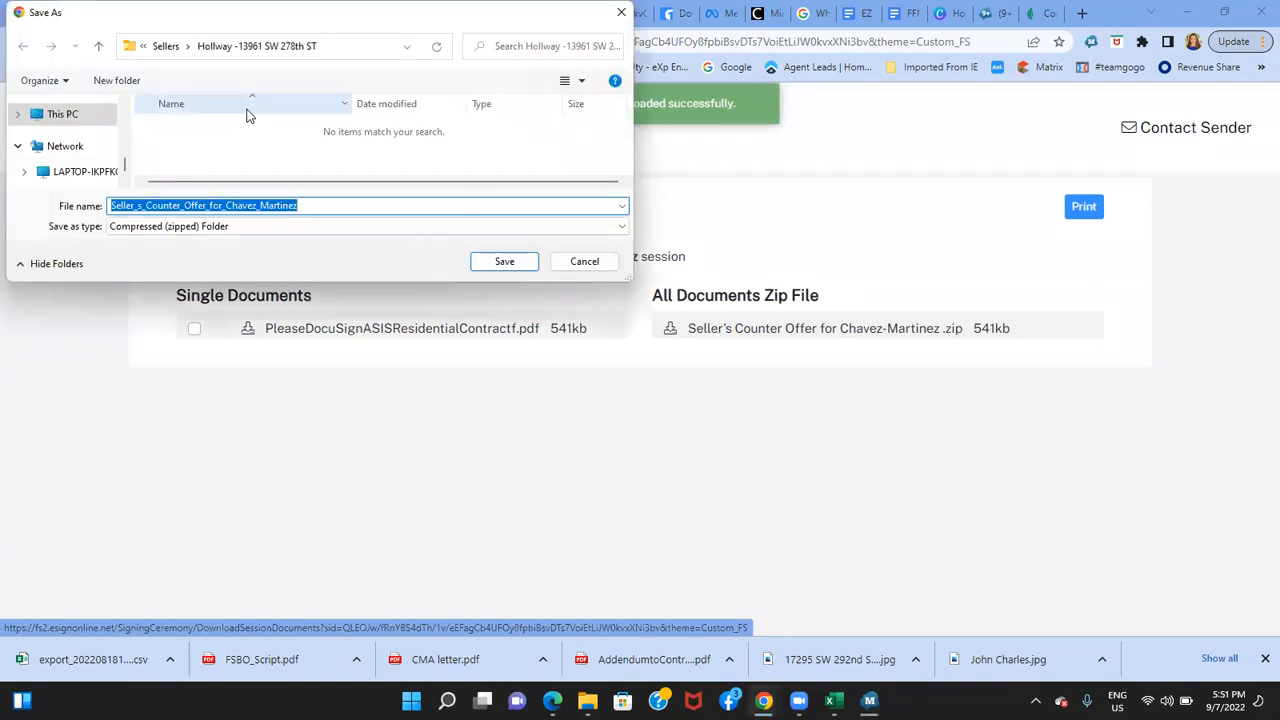
left_click(170, 50)
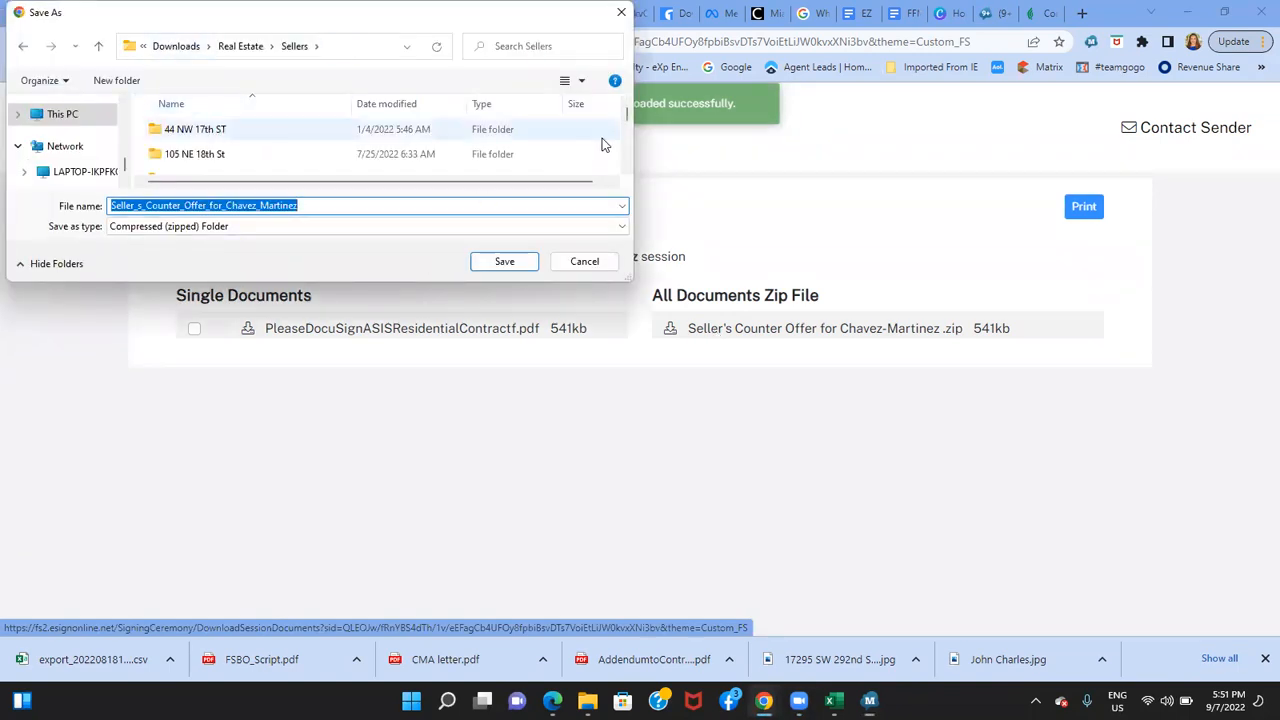
scroll(628, 118, "down", 1)
left_click_drag(628, 118, 628, 130)
double_click(474, 137)
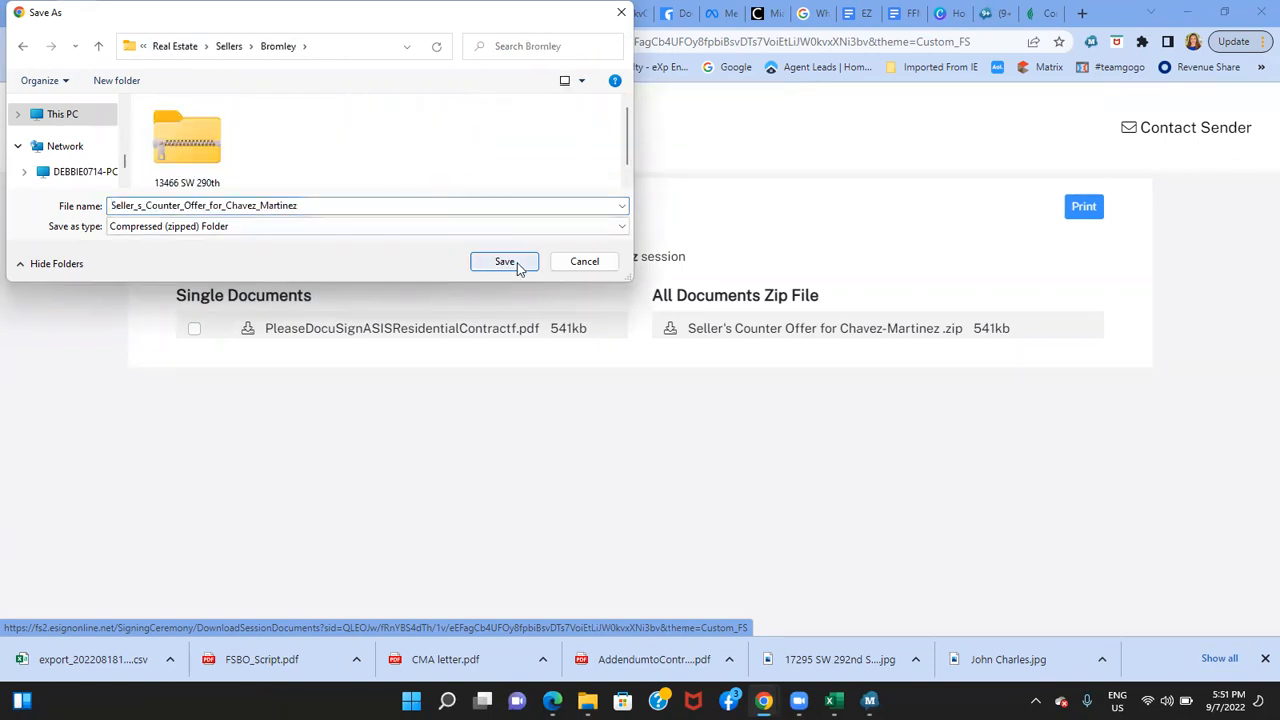
left_click(505, 262)
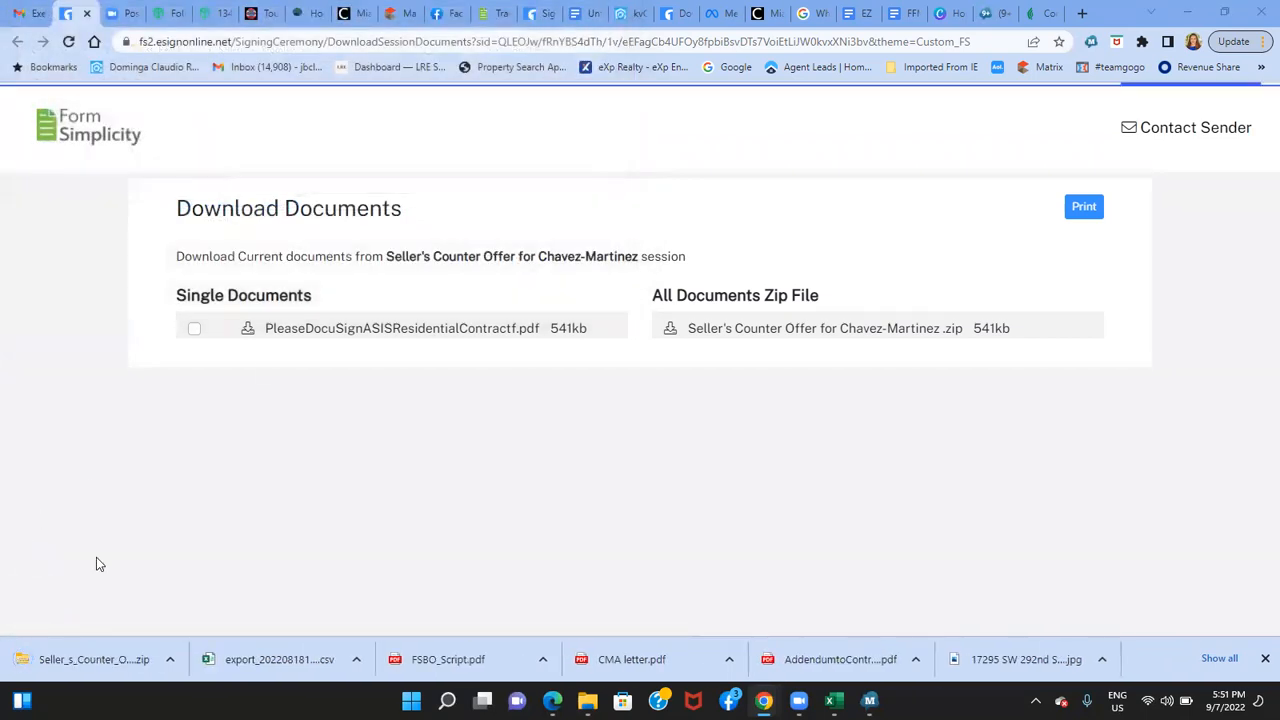
Extract all files from the downloaded counter offer zip and open the AS IS residential contract PDF
left_click(170, 659)
left_click(210, 558)
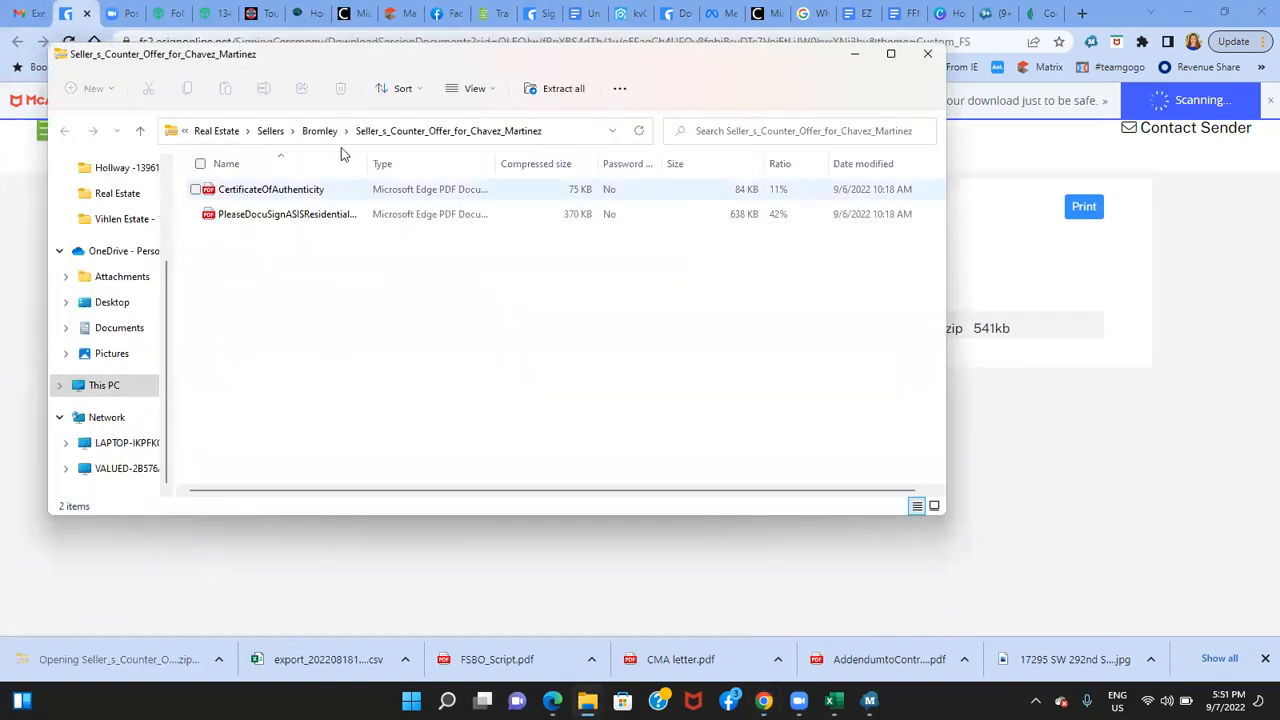
left_click(549, 88)
left_click(790, 503)
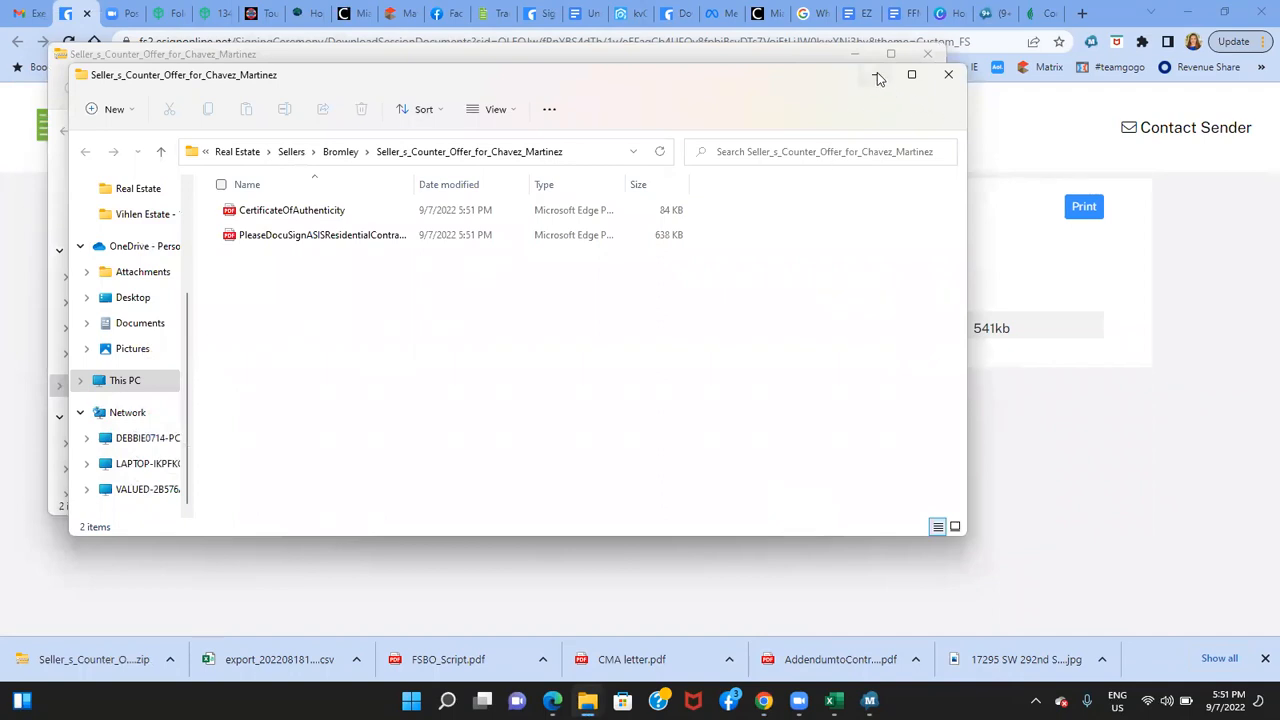
double_click(405, 235)
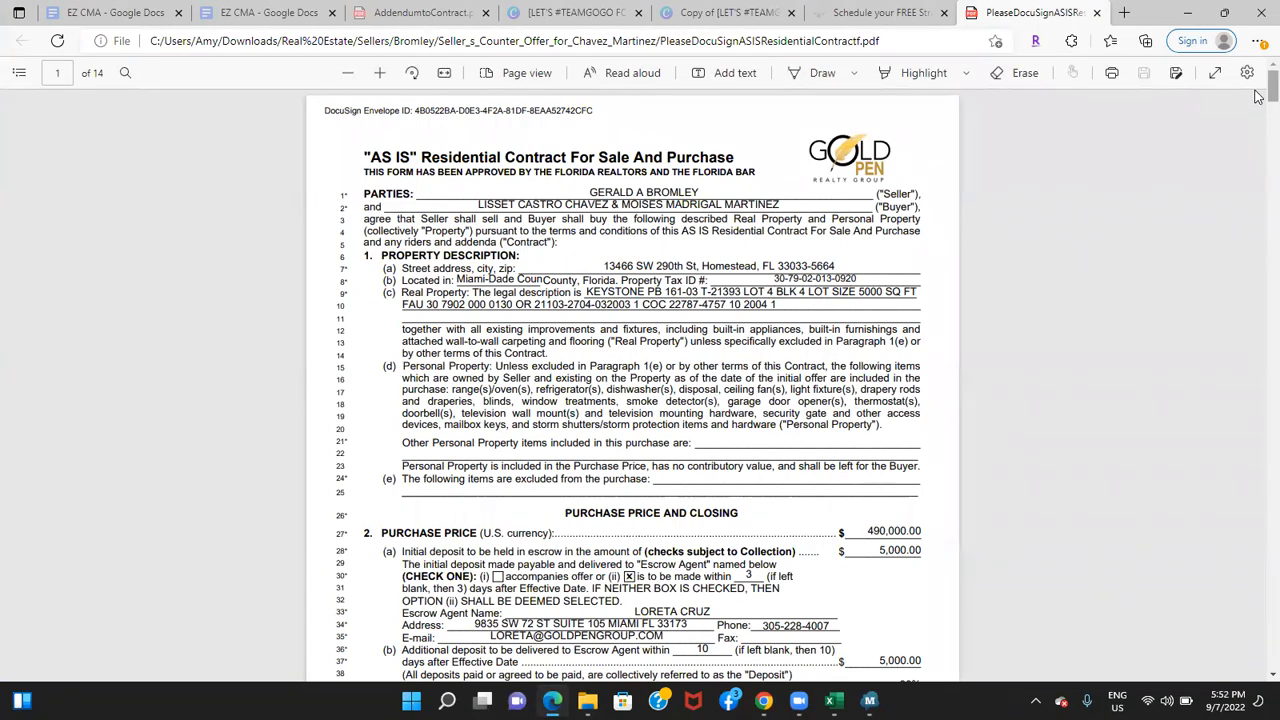
Read the contract's deposit terms, closing date and financing contingency period on the first two pages
scroll(1258, 100, "down", 2)
scroll(692, 388, "down", 3)
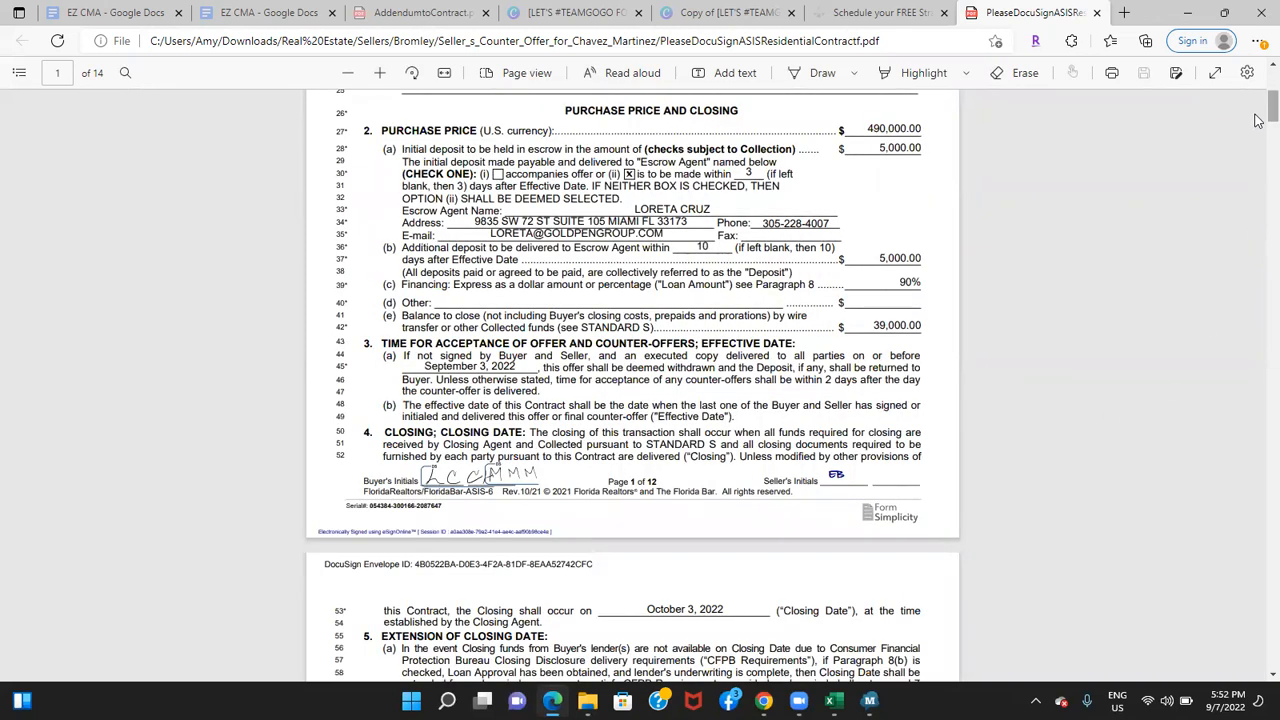
scroll(1258, 128, "down", 1)
scroll(1258, 138, "down", 3)
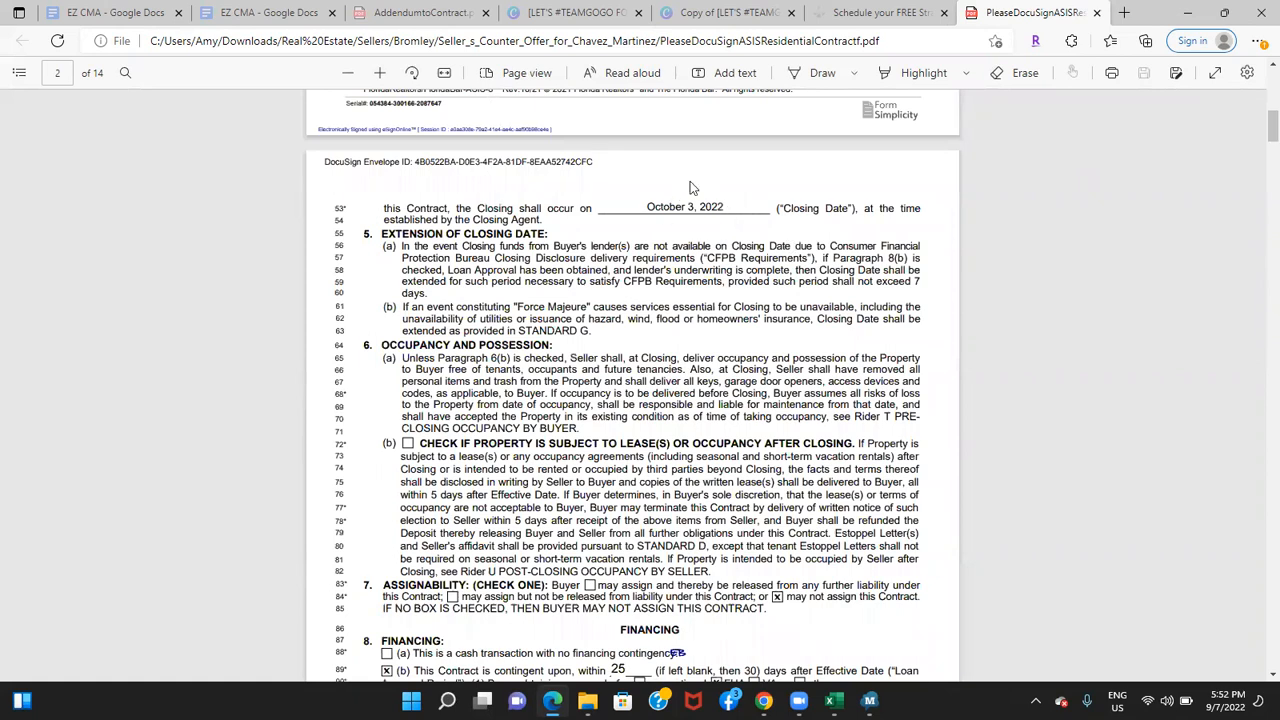
scroll(1258, 145, "down", 2)
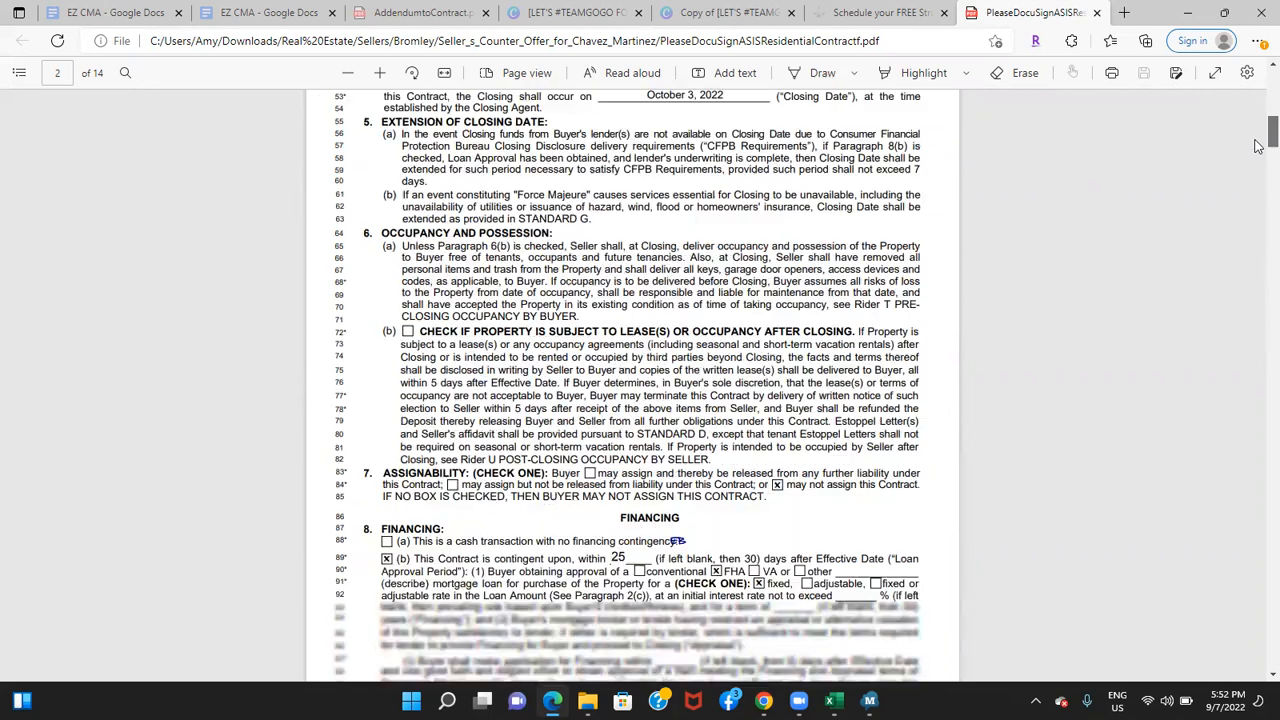
scroll(706, 344, "down", 1)
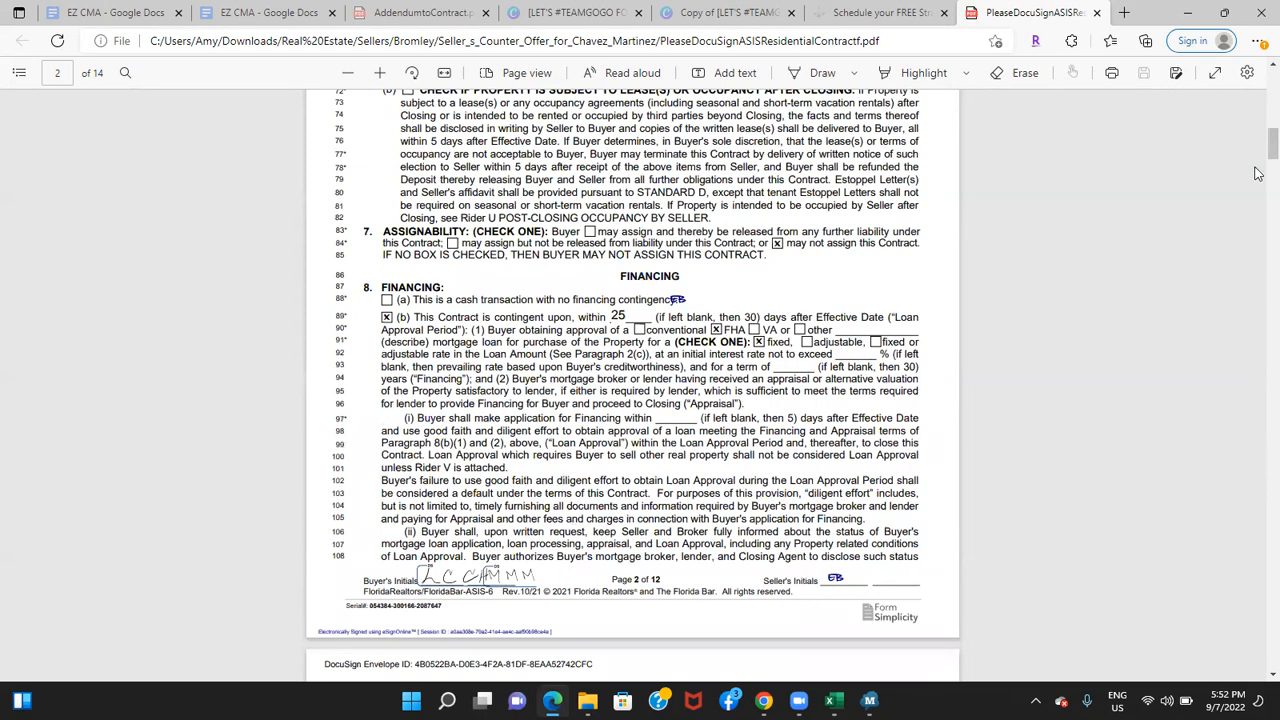
Examine the remaining contract pages for further deadlines, including the property inspection period, and put the PDF away
scroll(1257, 160, "down", 3)
scroll(1257, 165, "down", 5)
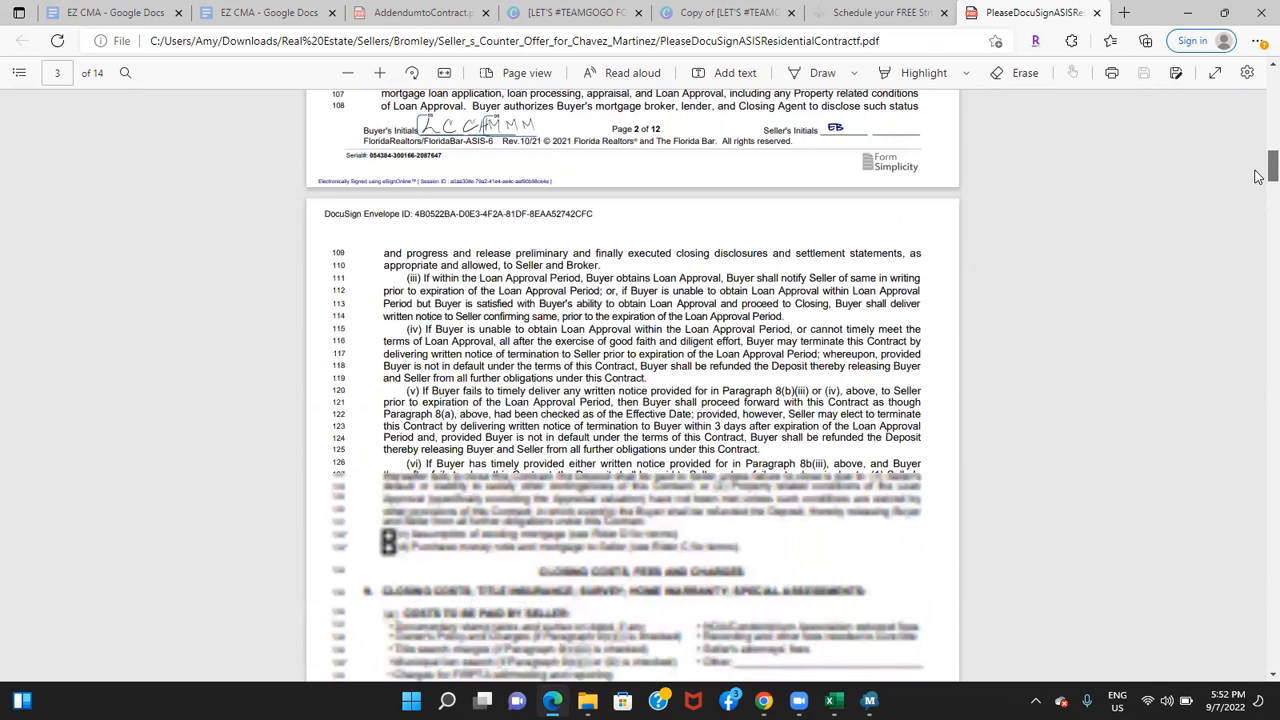
scroll(1258, 197, "down", 7)
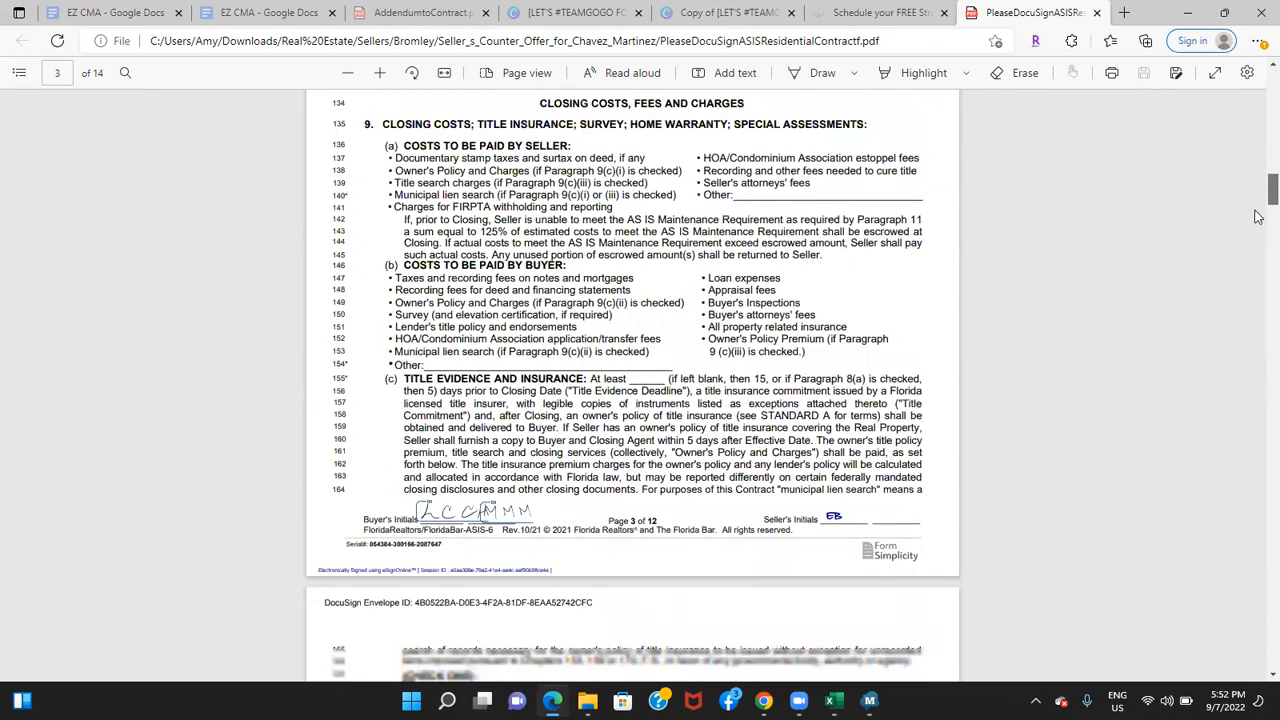
scroll(1257, 221, "down", 12)
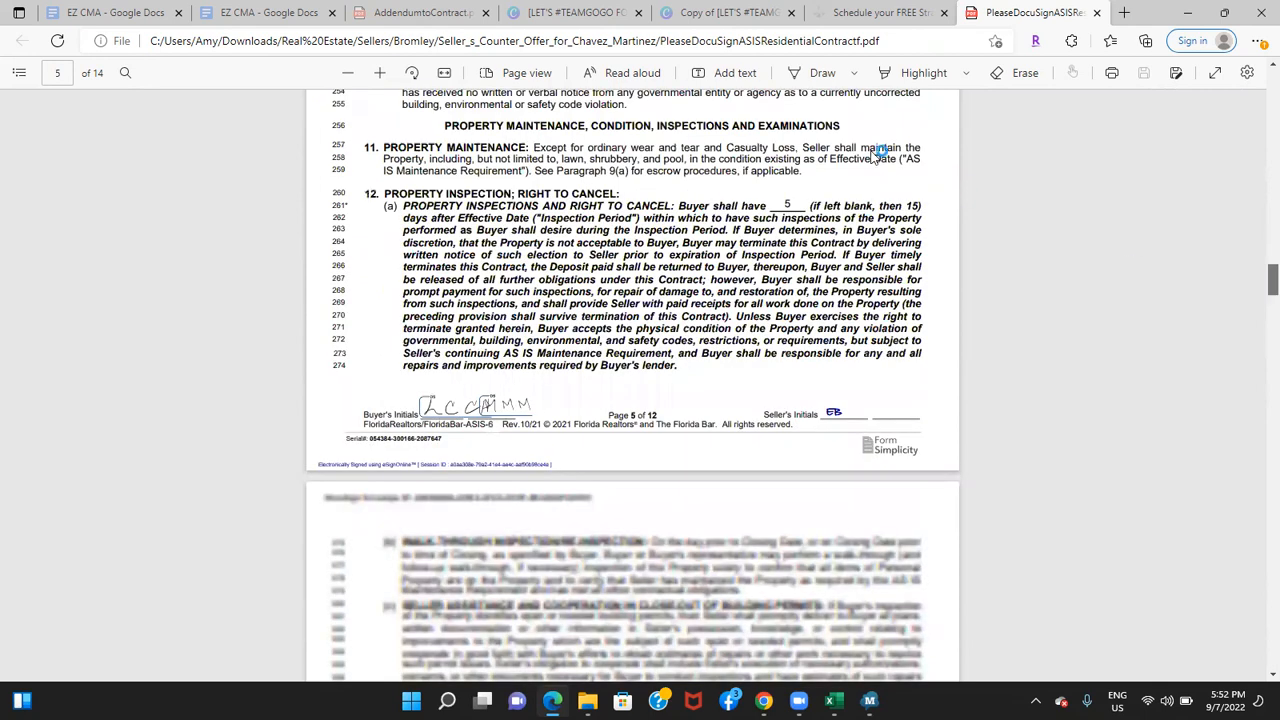
scroll(814, 196, "down", 1)
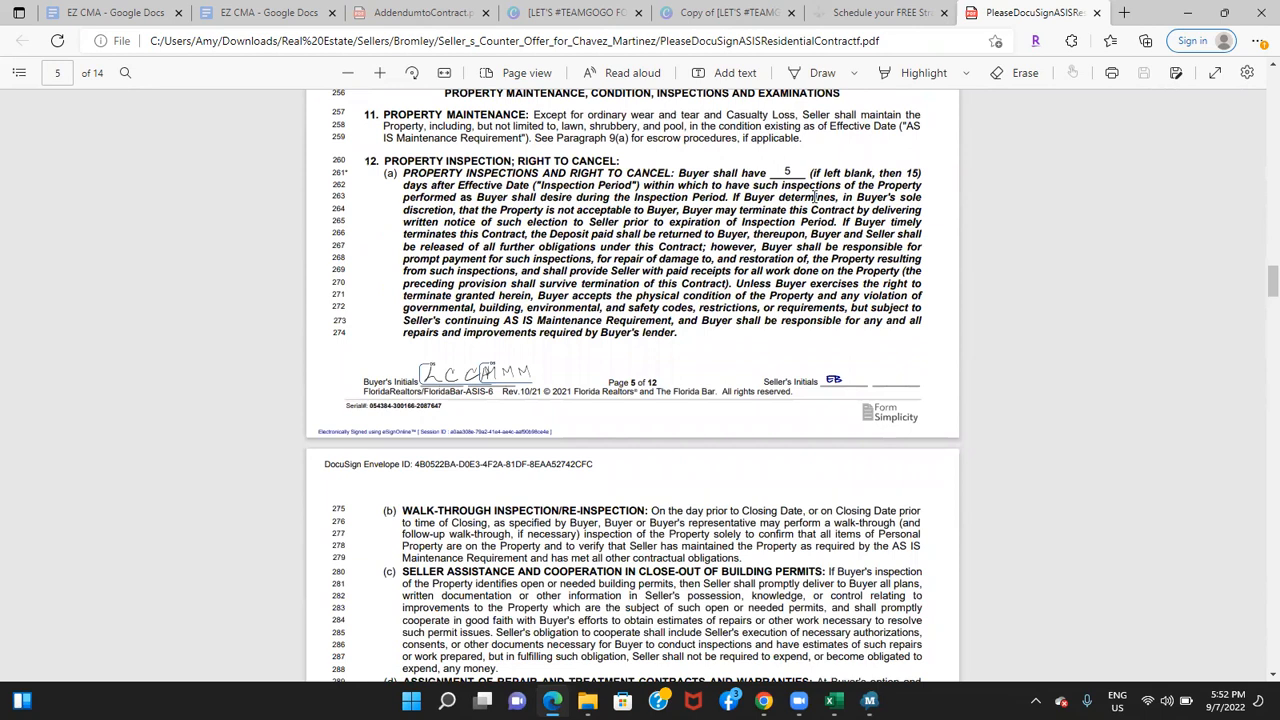
scroll(1258, 288, "down", 3)
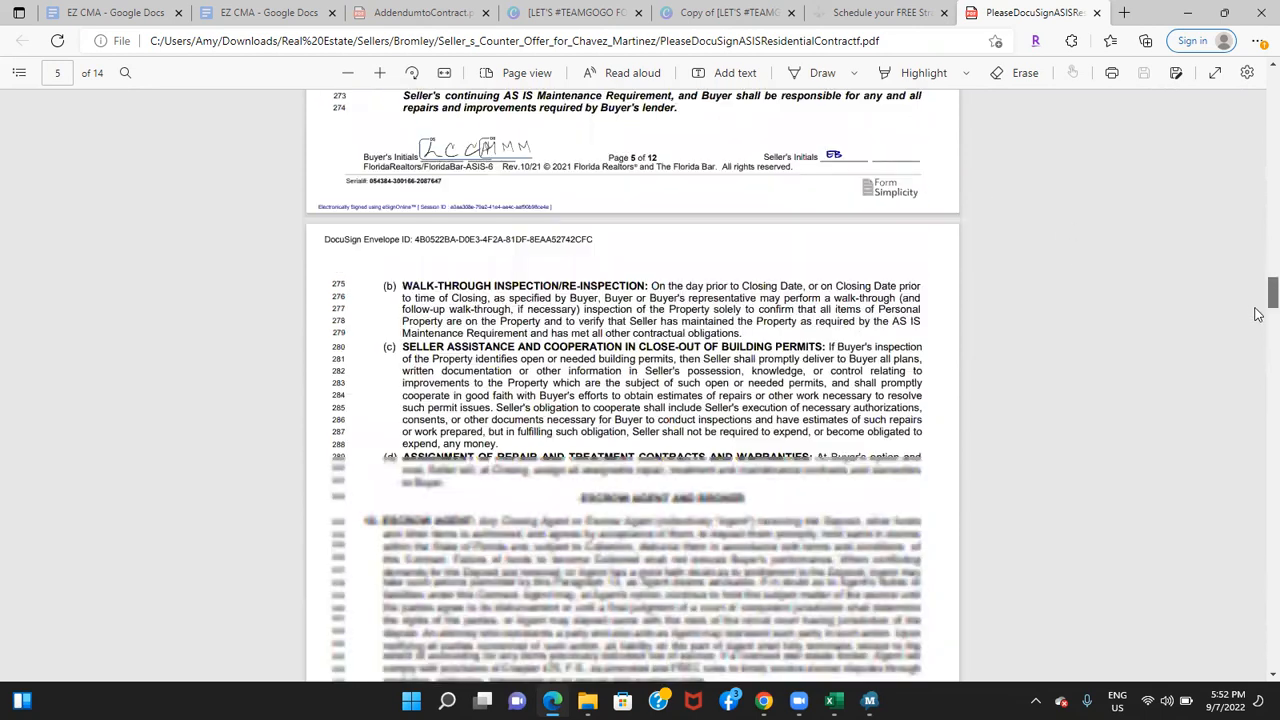
scroll(1258, 335, "down", 5)
scroll(1258, 348, "down", 6)
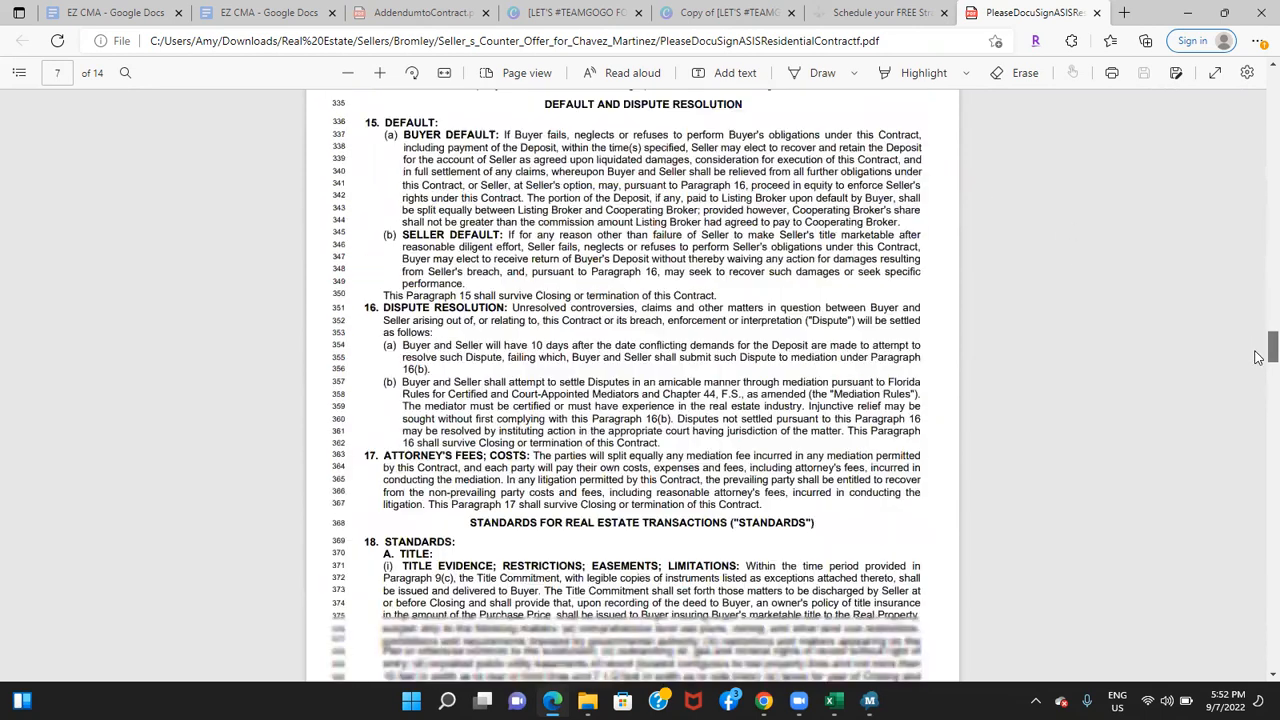
scroll(1258, 390, "down", 9)
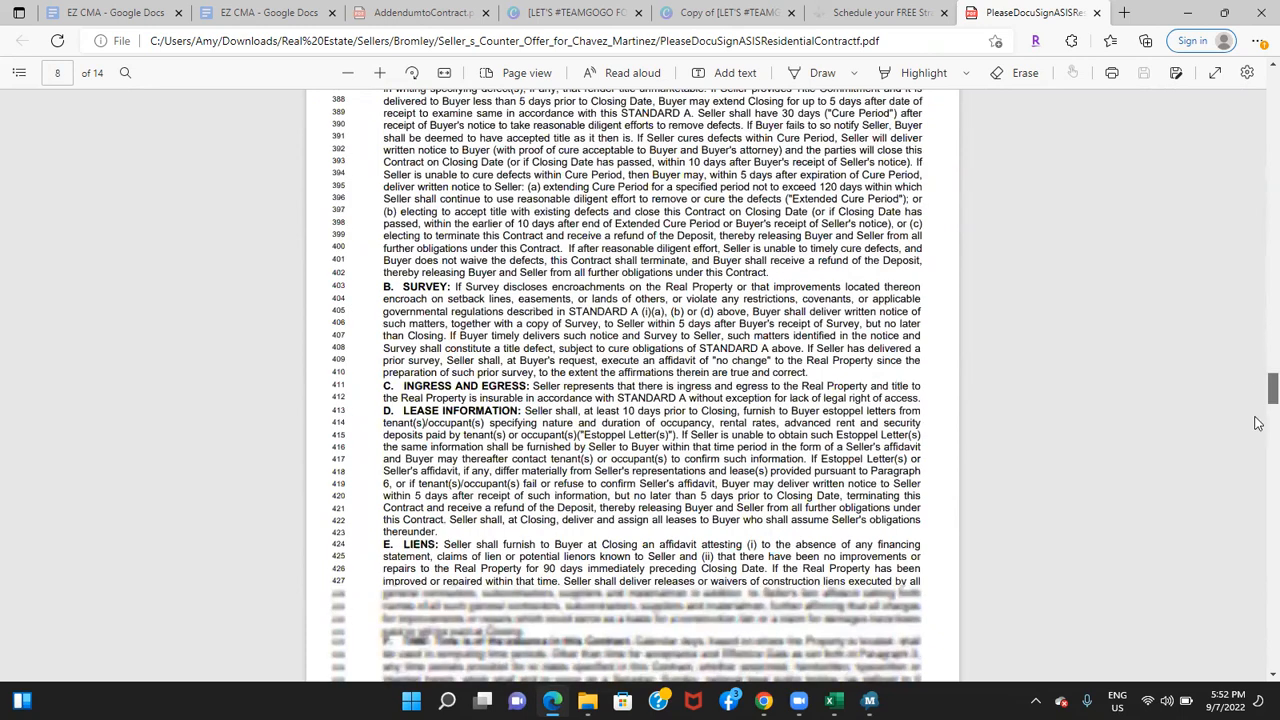
scroll(1257, 440, "down", 10)
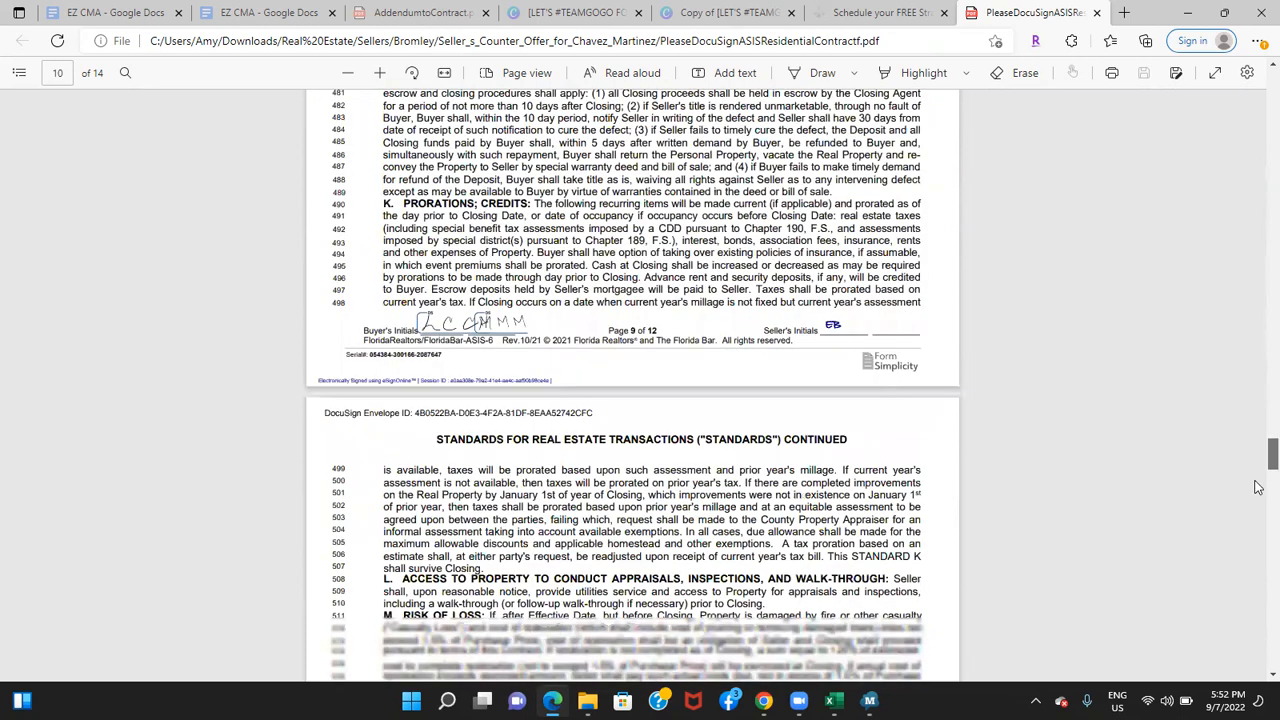
scroll(1258, 480, "down", 7)
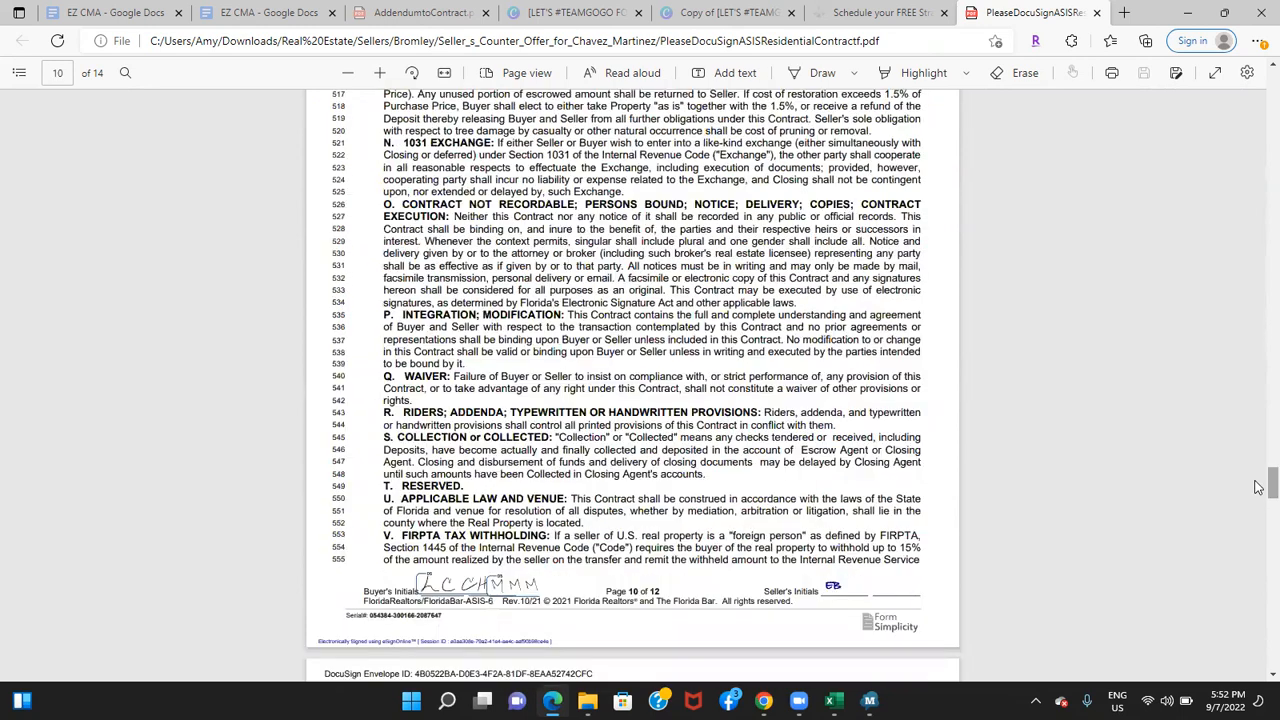
left_click(1186, 13)
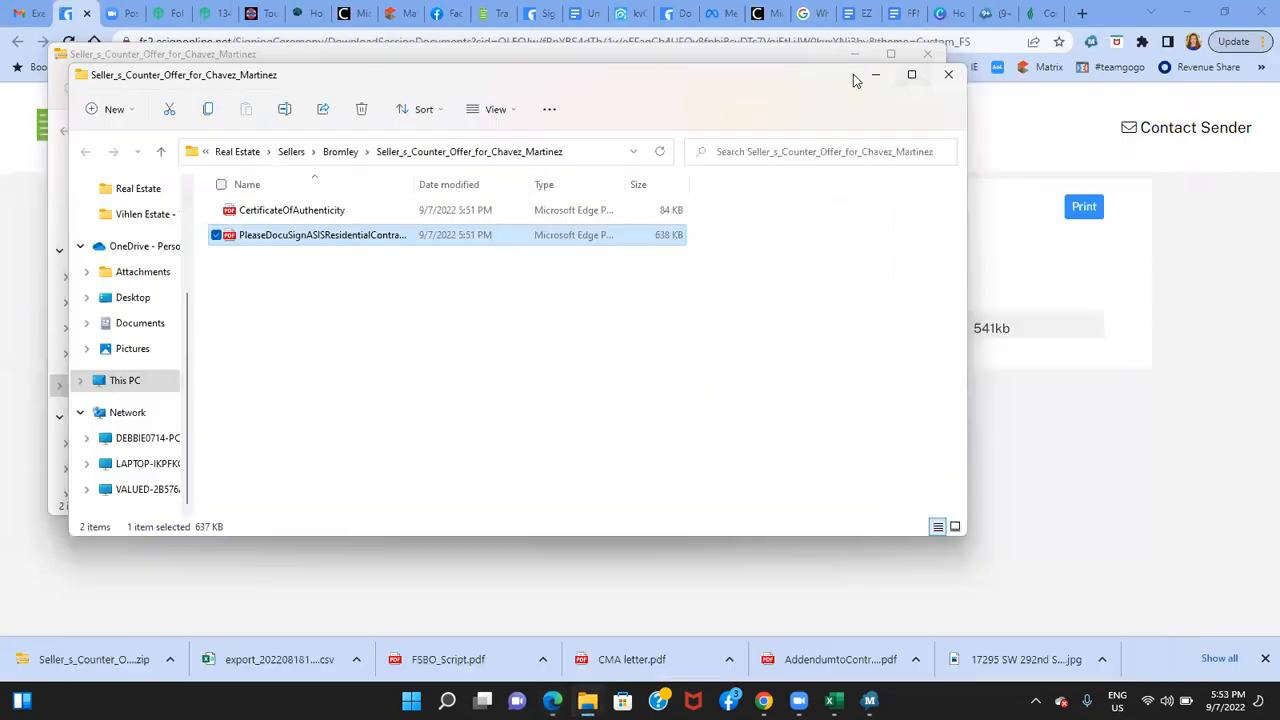
Return to the property's Folio timeline and set the Estimated closing day date to 10/03/2022
left_click(208, 13)
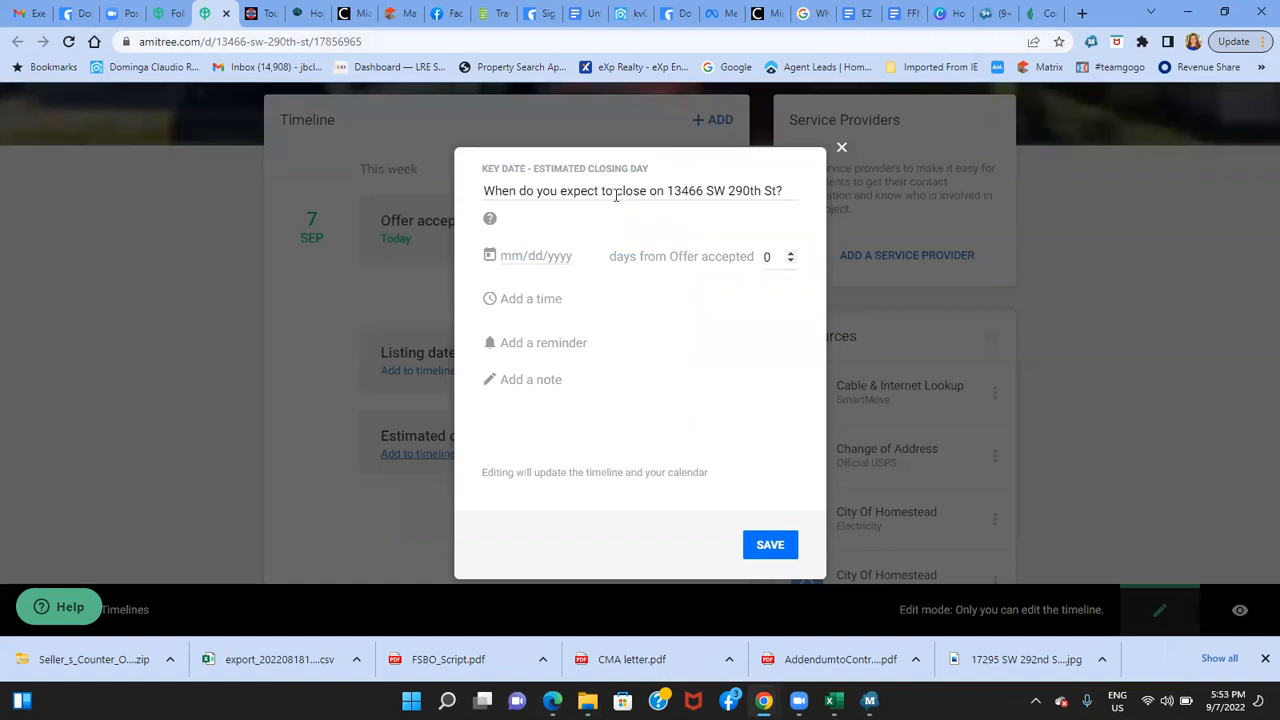
left_click(538, 257)
left_click(659, 286)
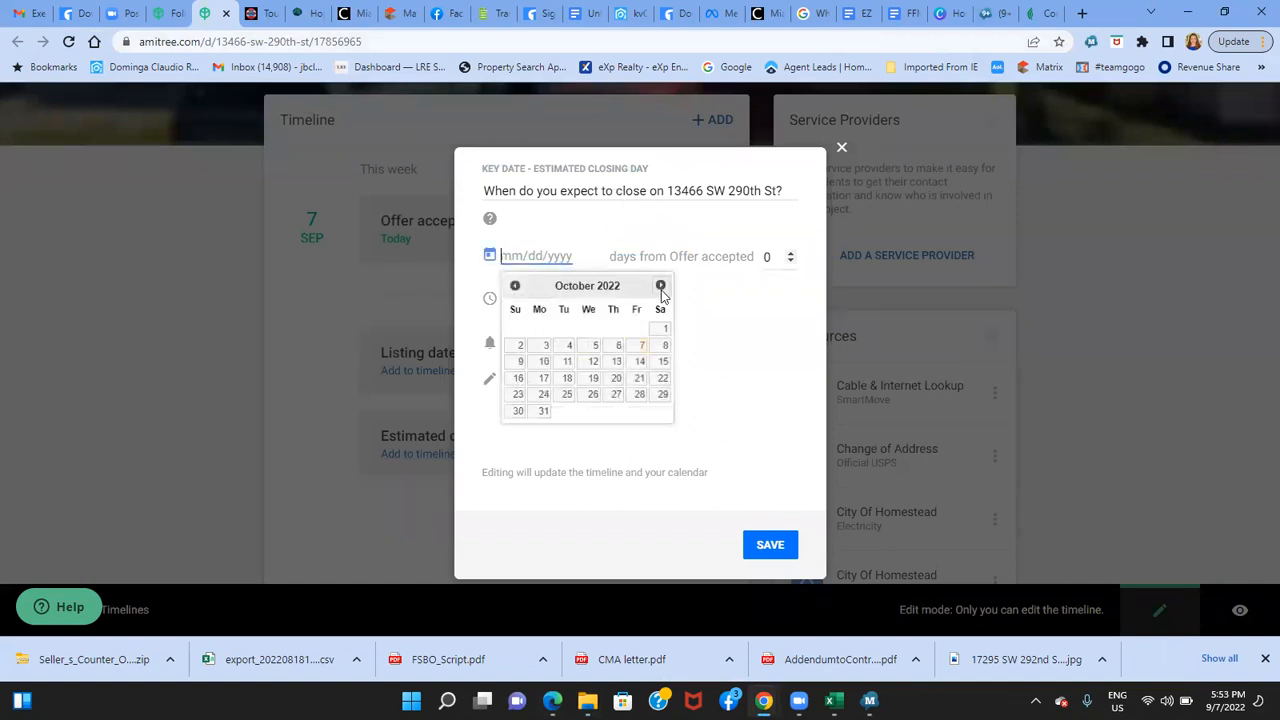
left_click(541, 349)
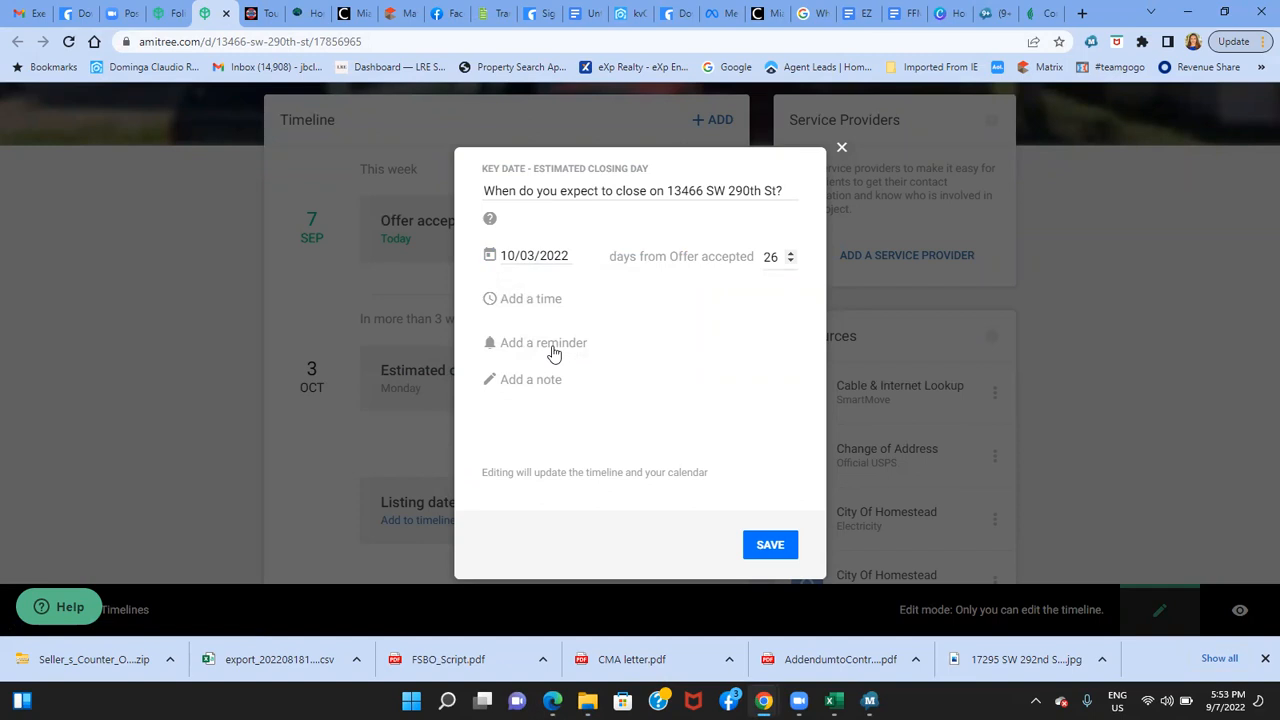
left_click(553, 350)
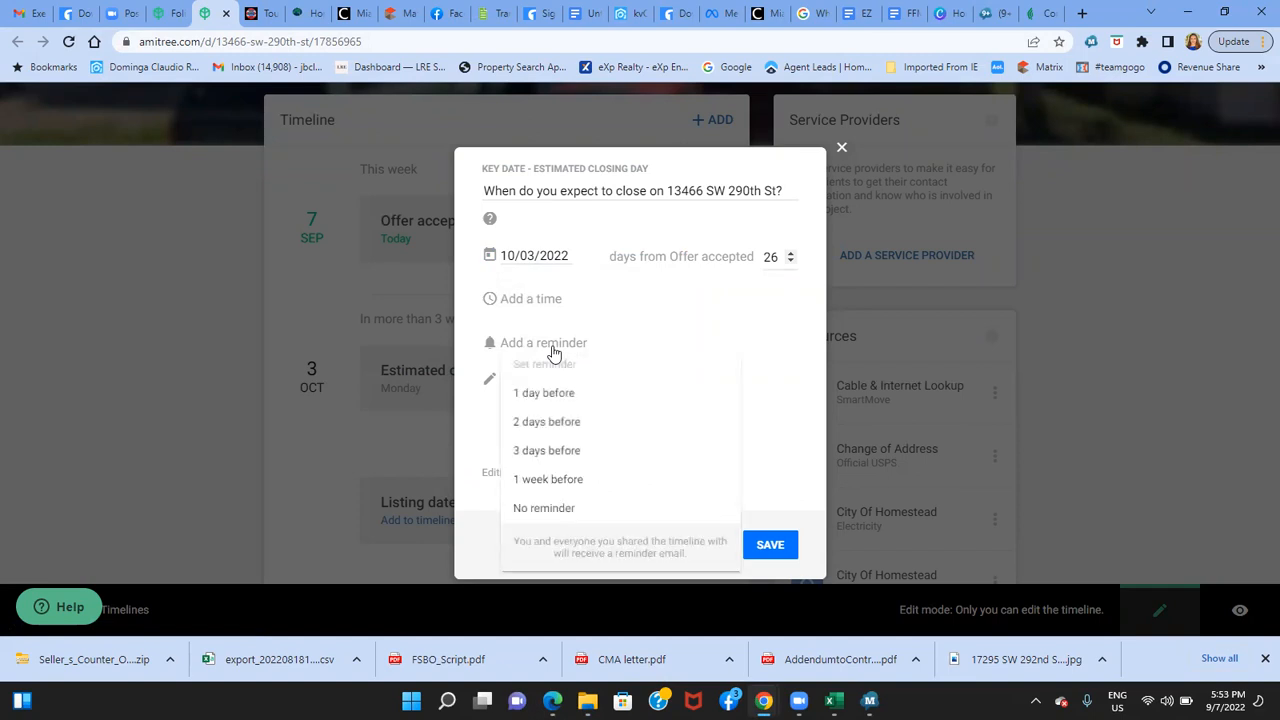
left_click(551, 479)
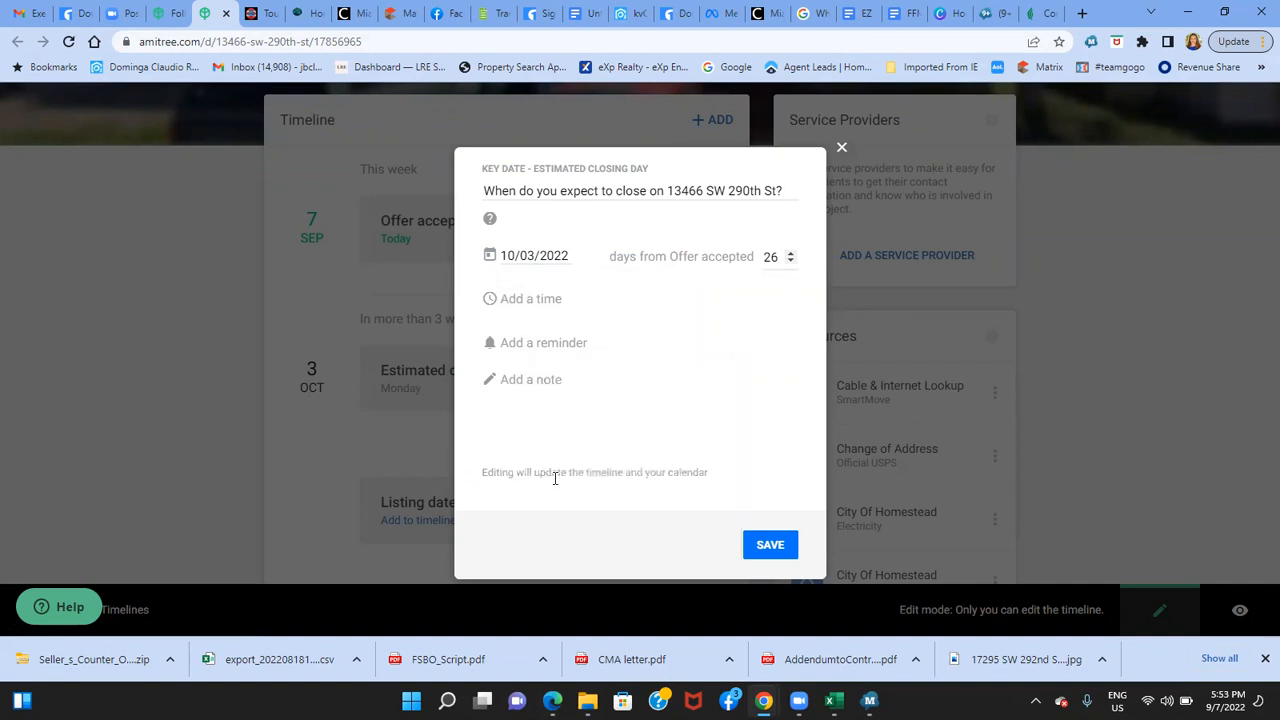
left_click(517, 298)
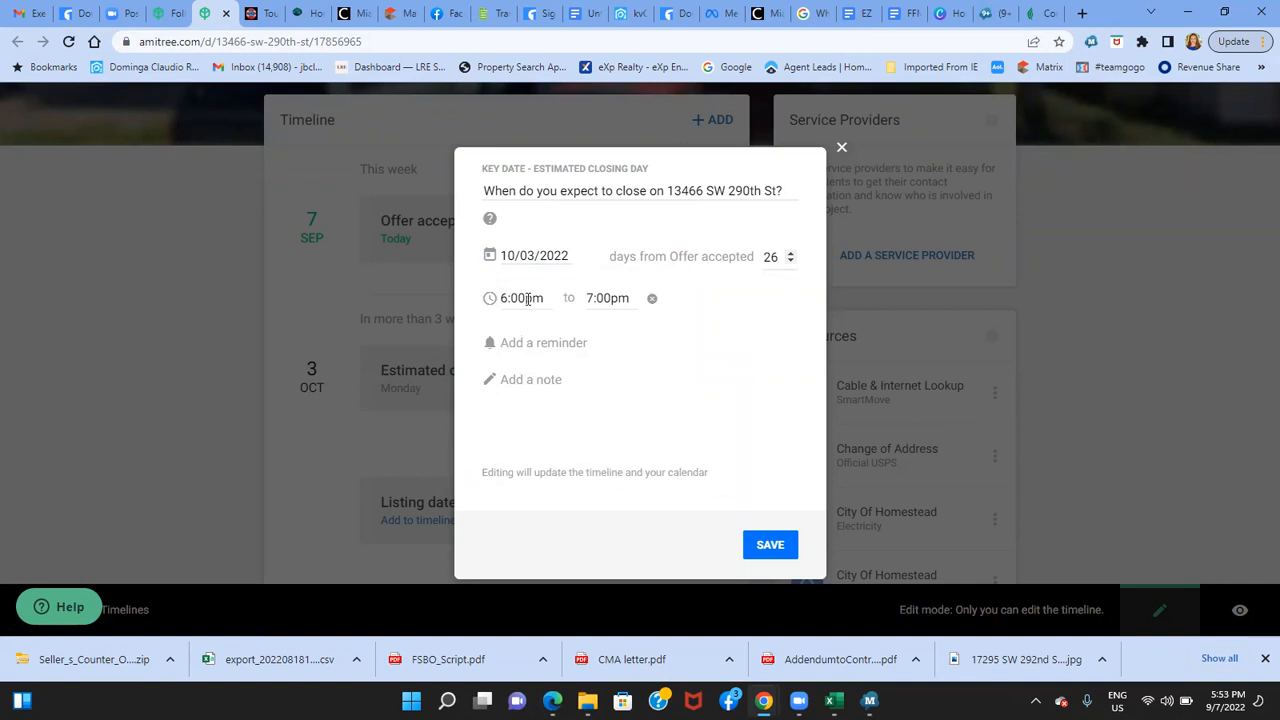
left_click(527, 298)
left_click(656, 358)
left_click(652, 300)
Add an email reminder 1 week before the Estimated closing day and save the key date
left_click(536, 344)
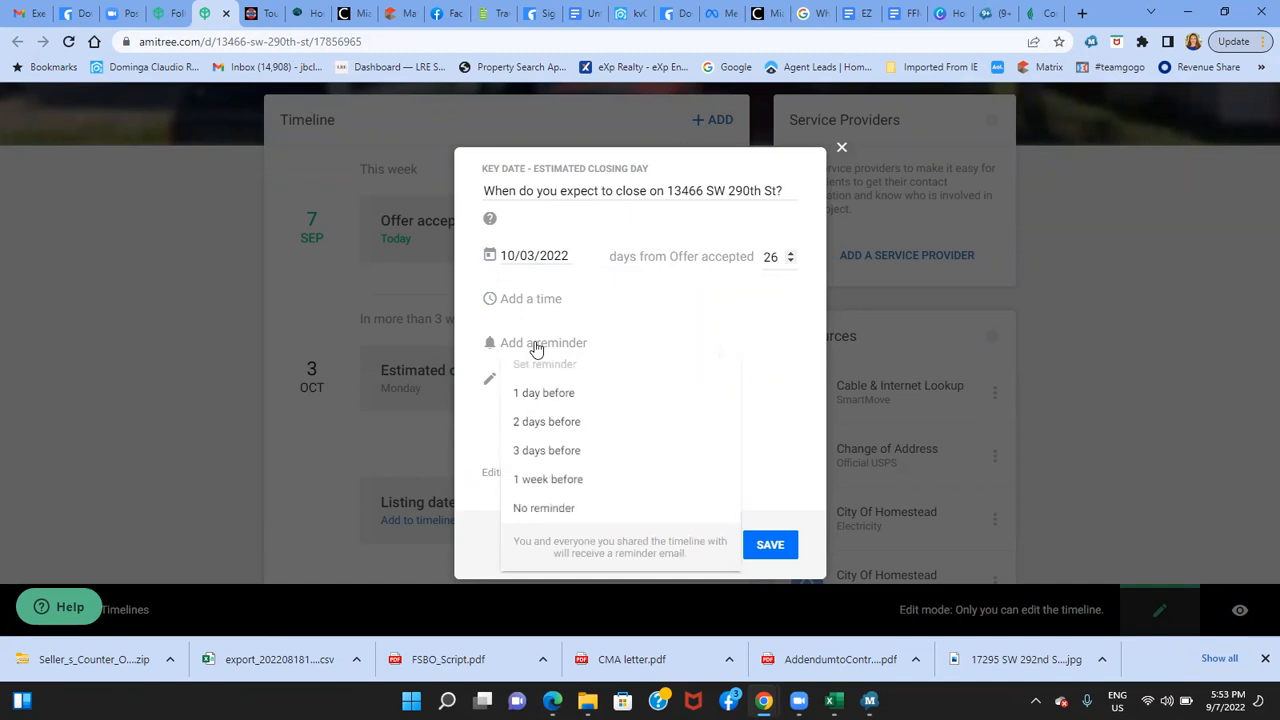
left_click(542, 479)
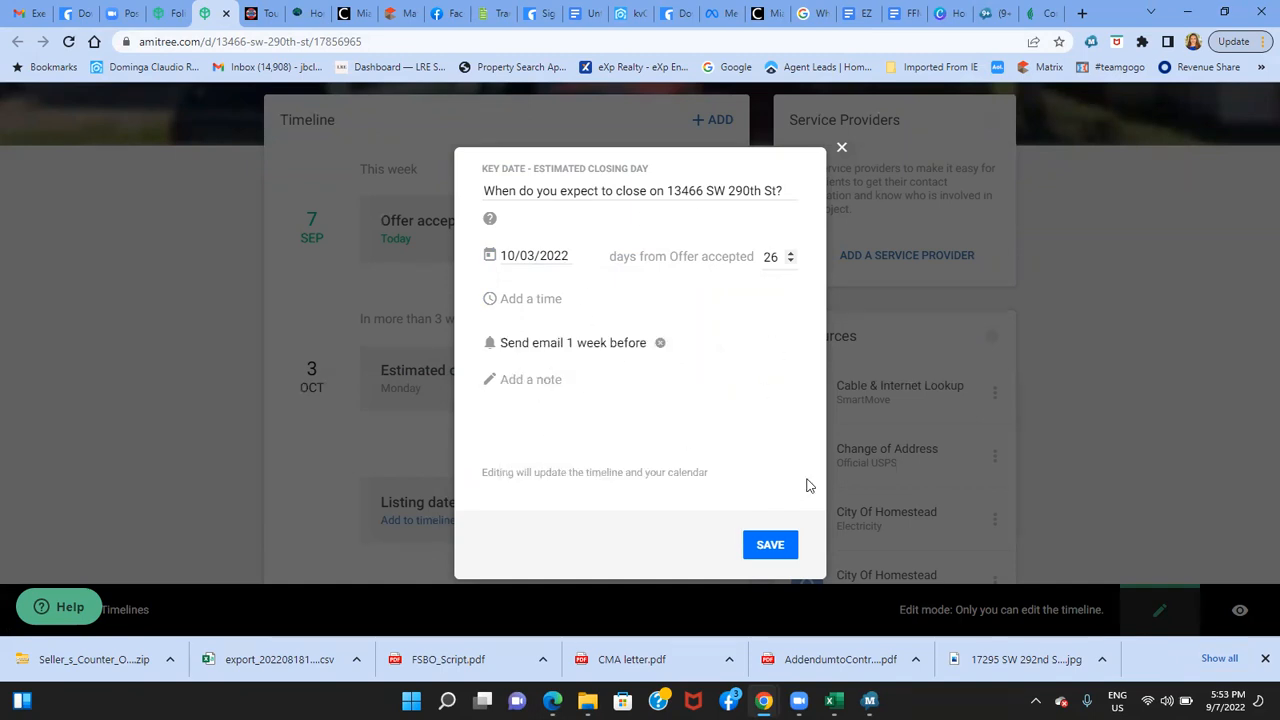
left_click(780, 550)
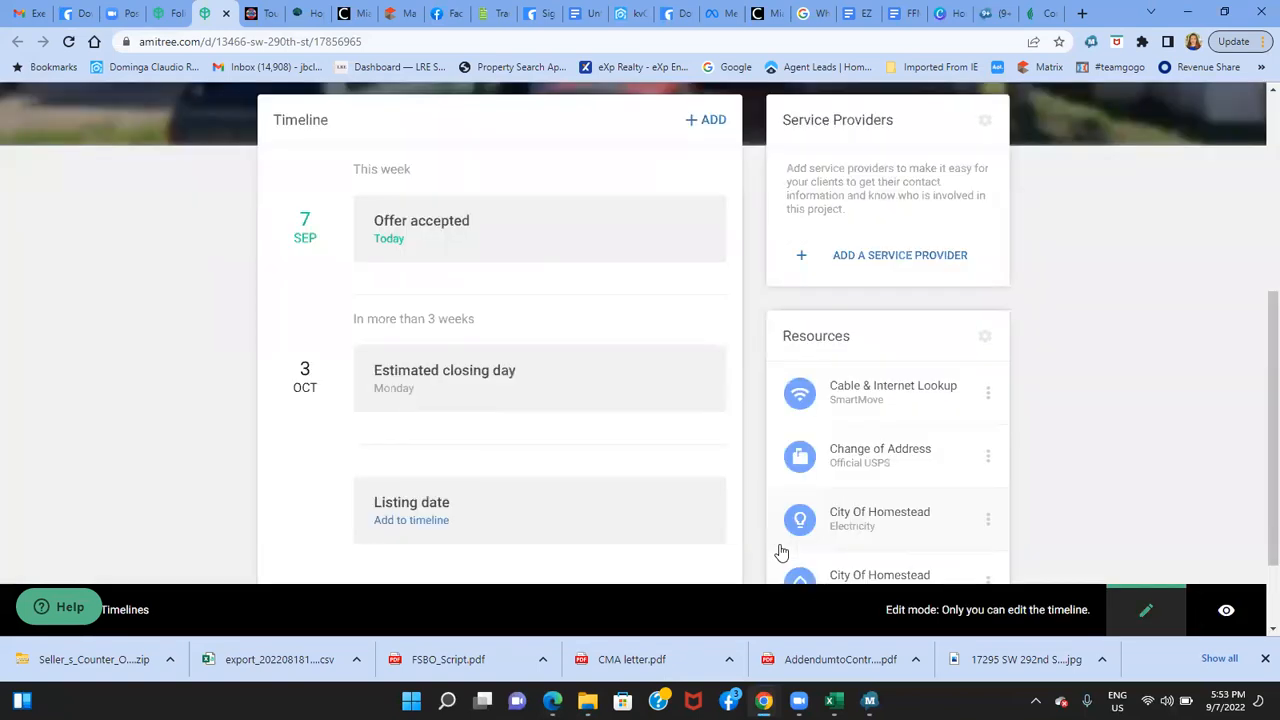
Add an Inspection Deadline event to the timeline, dated 5 days from Offer accepted
left_click(707, 119)
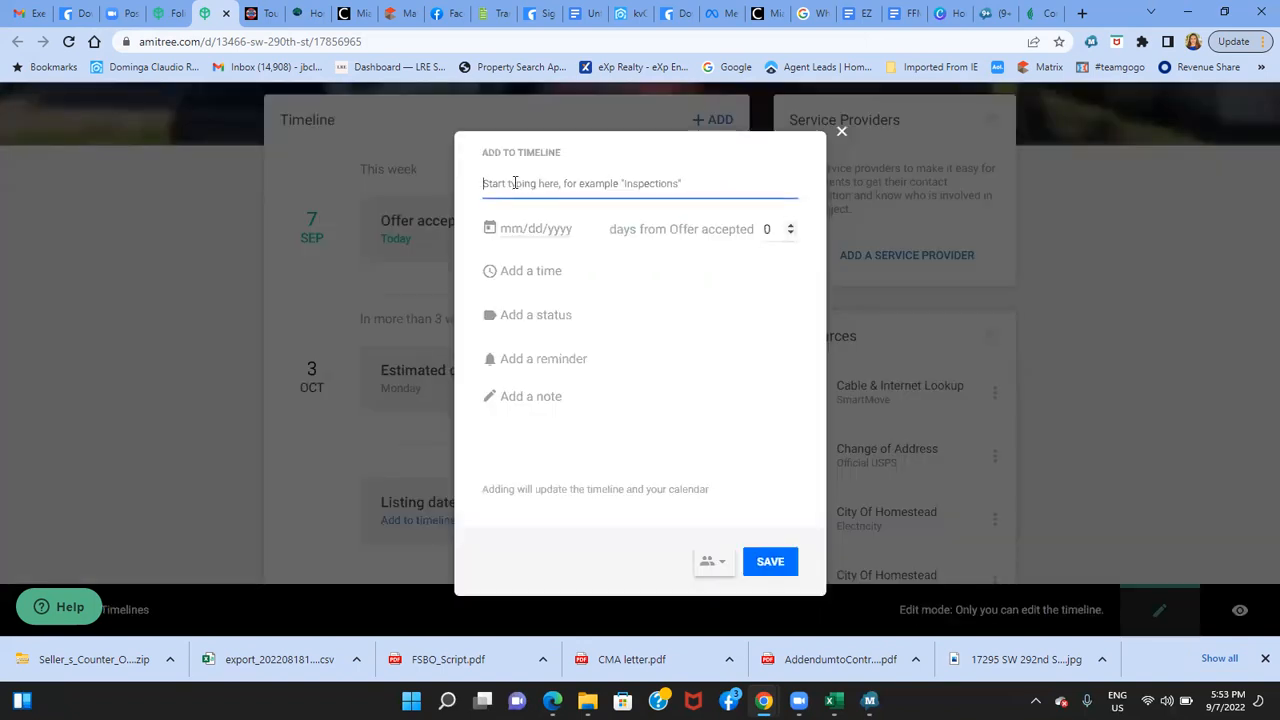
type("ins")
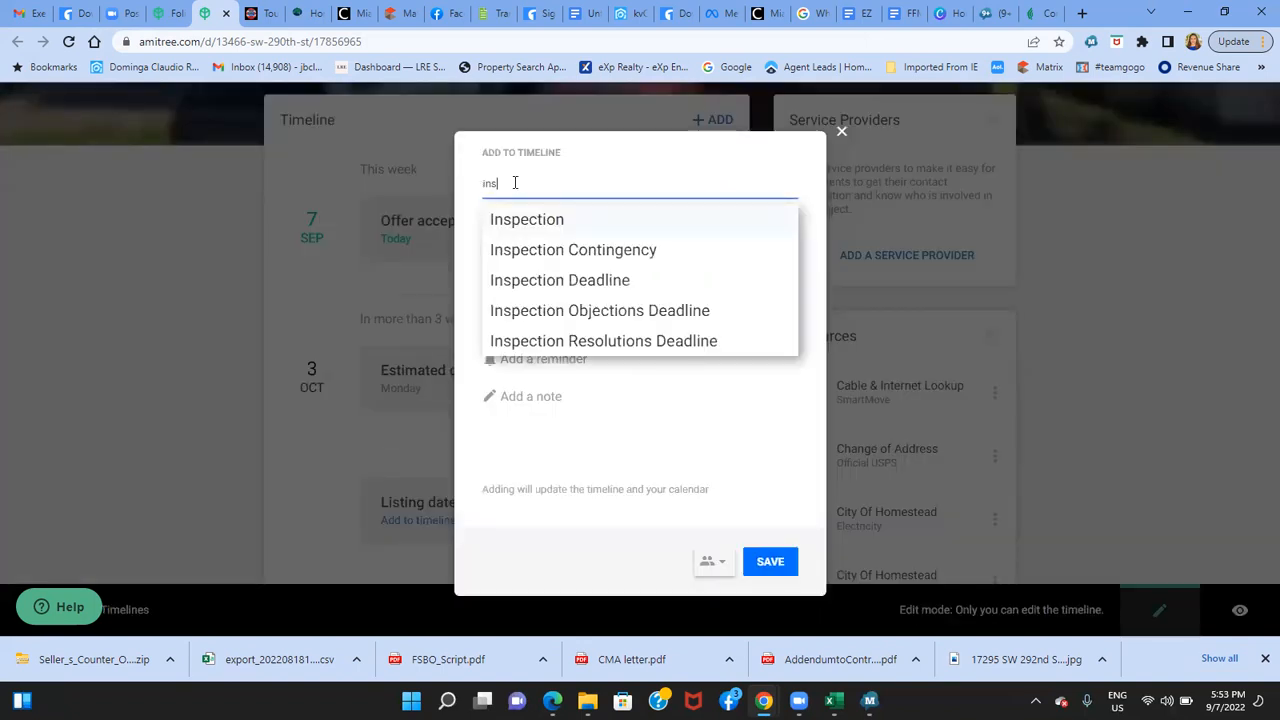
left_click(605, 281)
left_click(765, 228)
type("5")
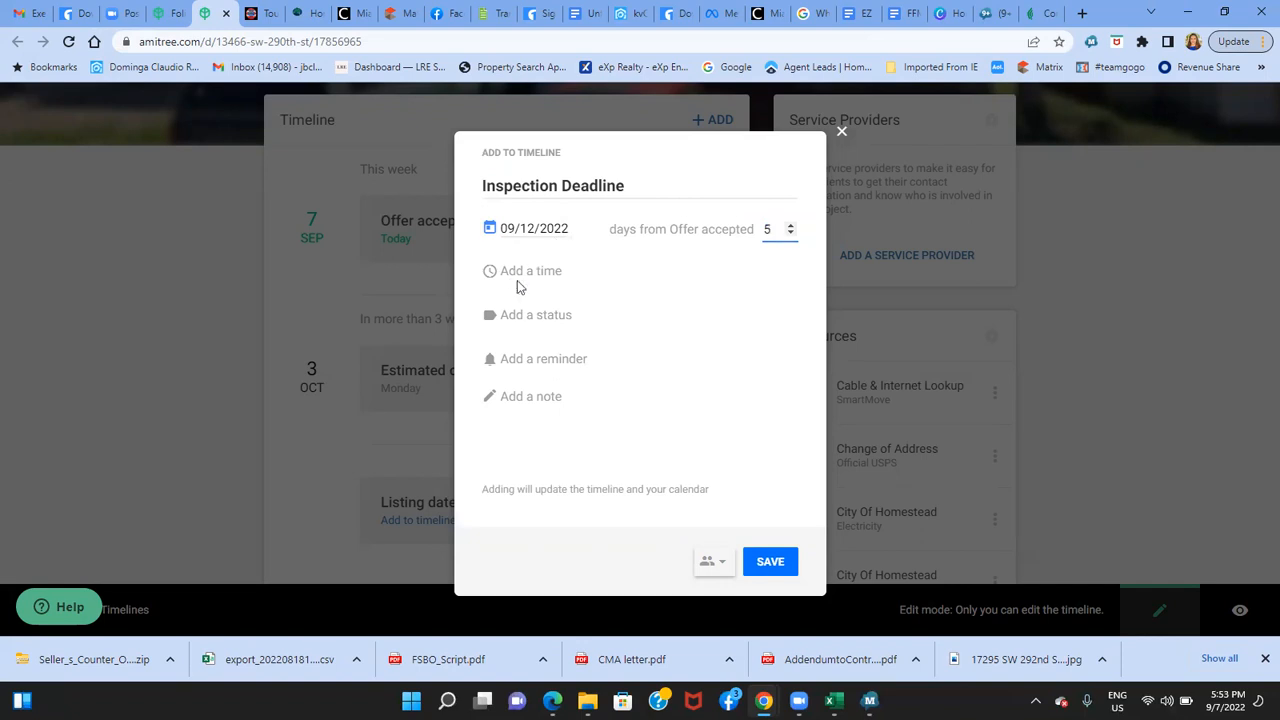
Give the Inspection Deadline a Pending status and an email reminder 1 day before, and save it
left_click(540, 316)
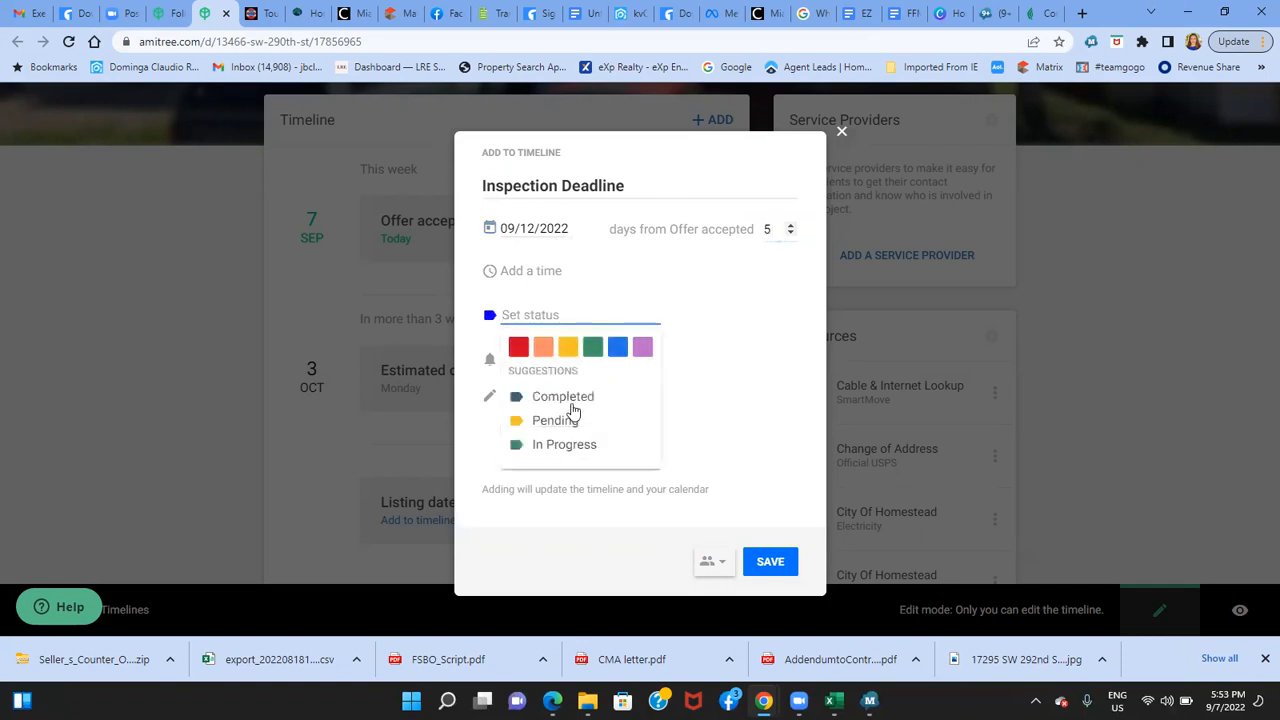
left_click(557, 421)
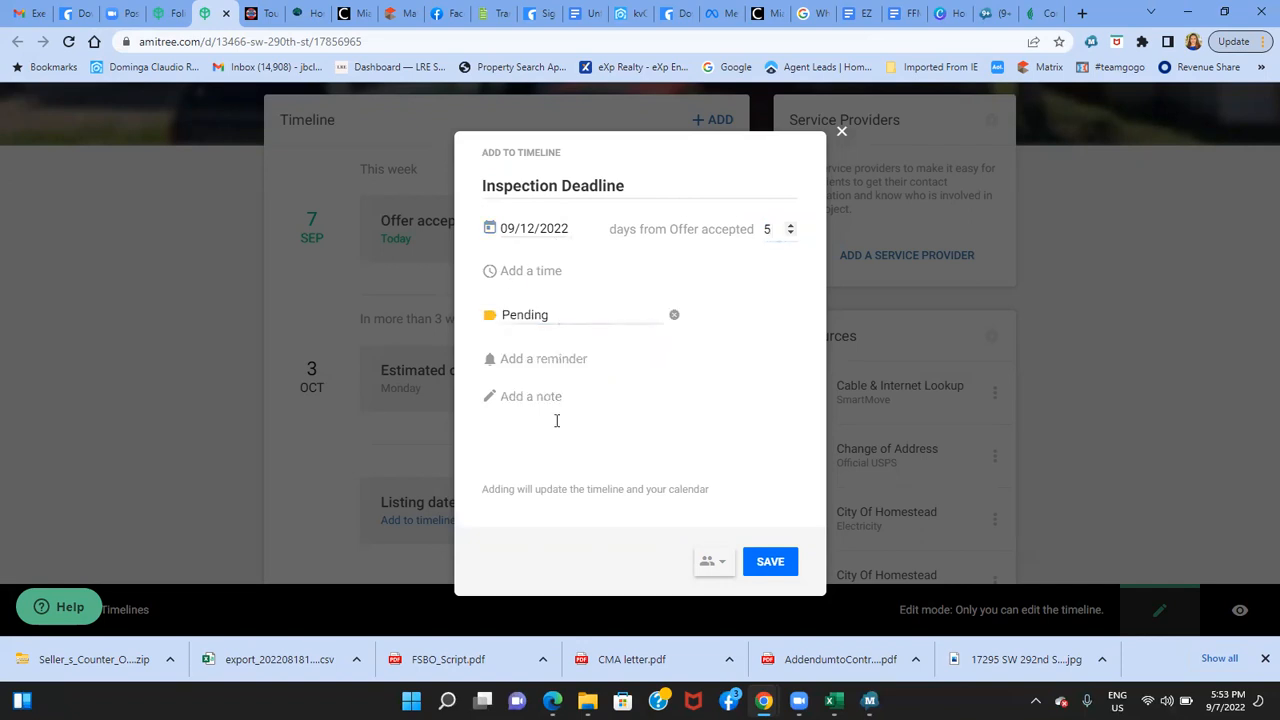
left_click(534, 366)
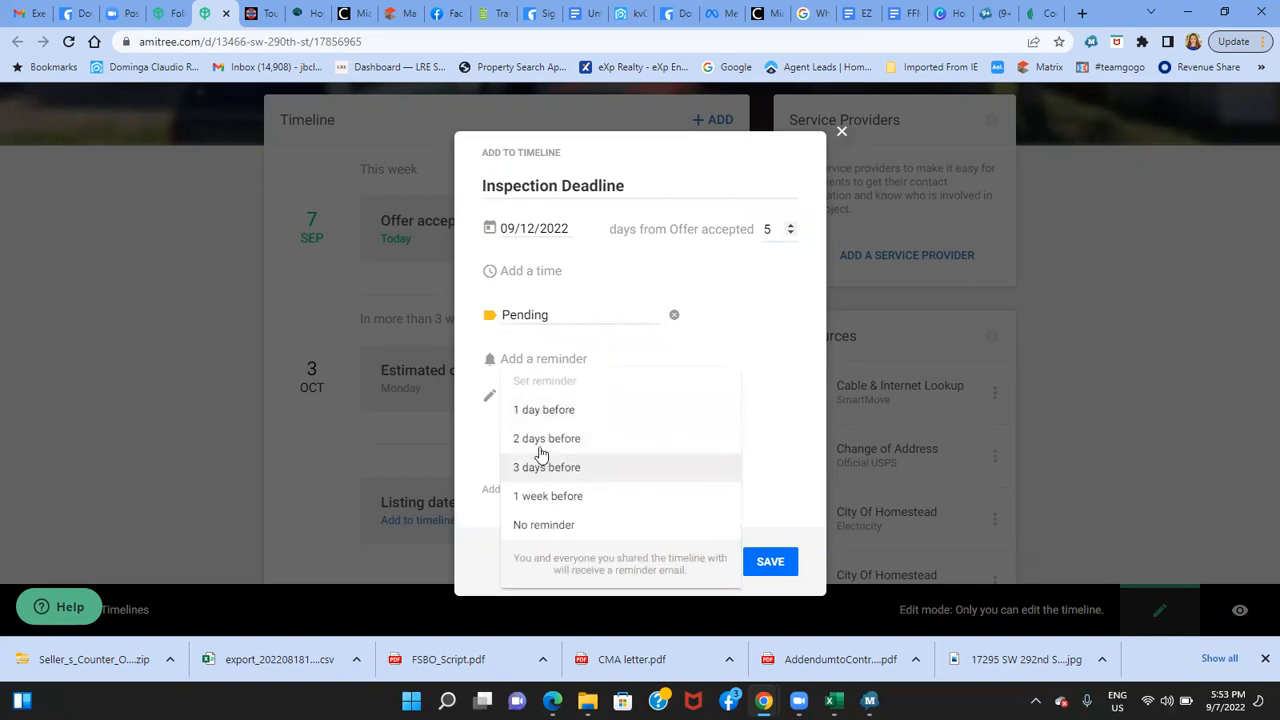
left_click(557, 411)
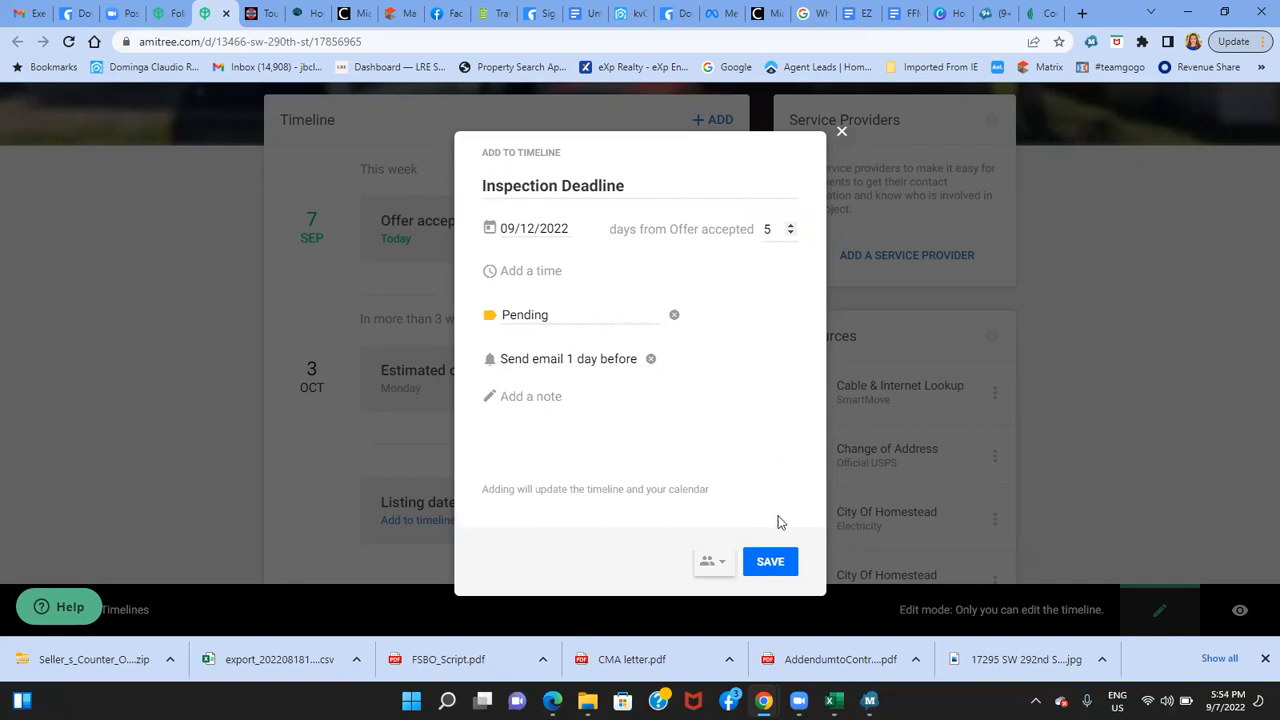
left_click(770, 563)
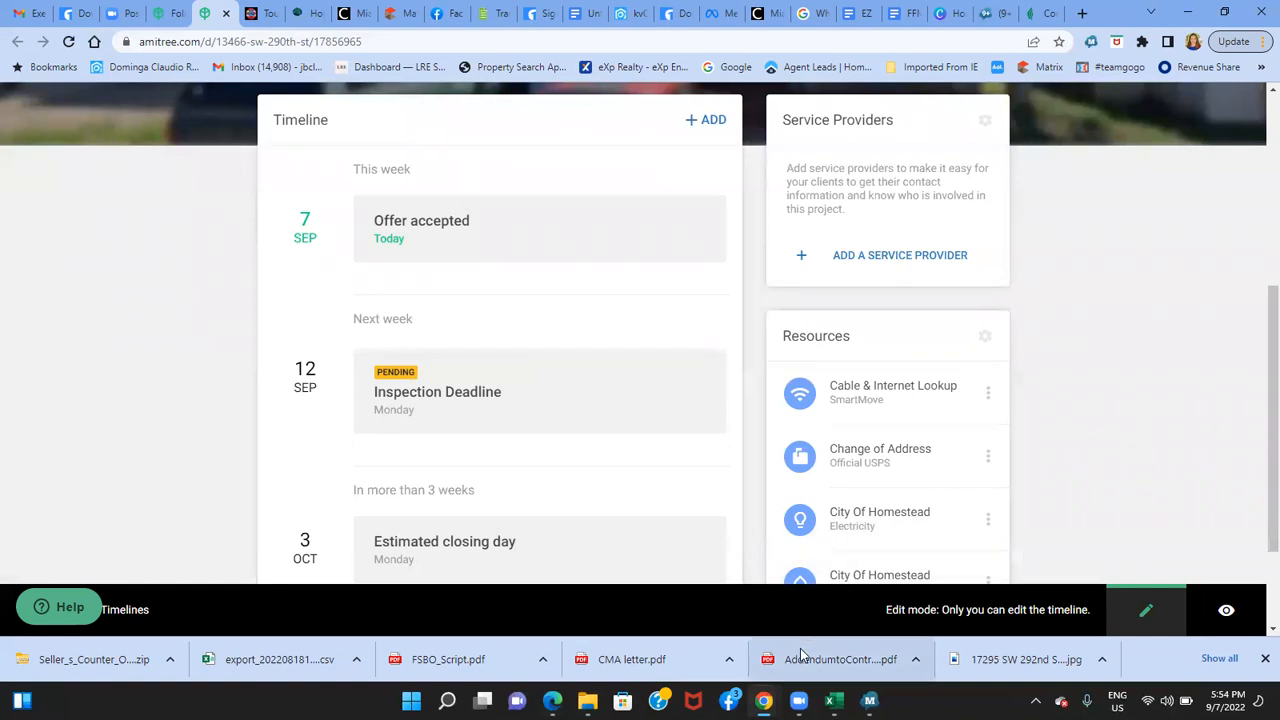
Look through the other open windows, putting away the message and folder windows, and return to the property's Folio timeline
left_click(1188, 12)
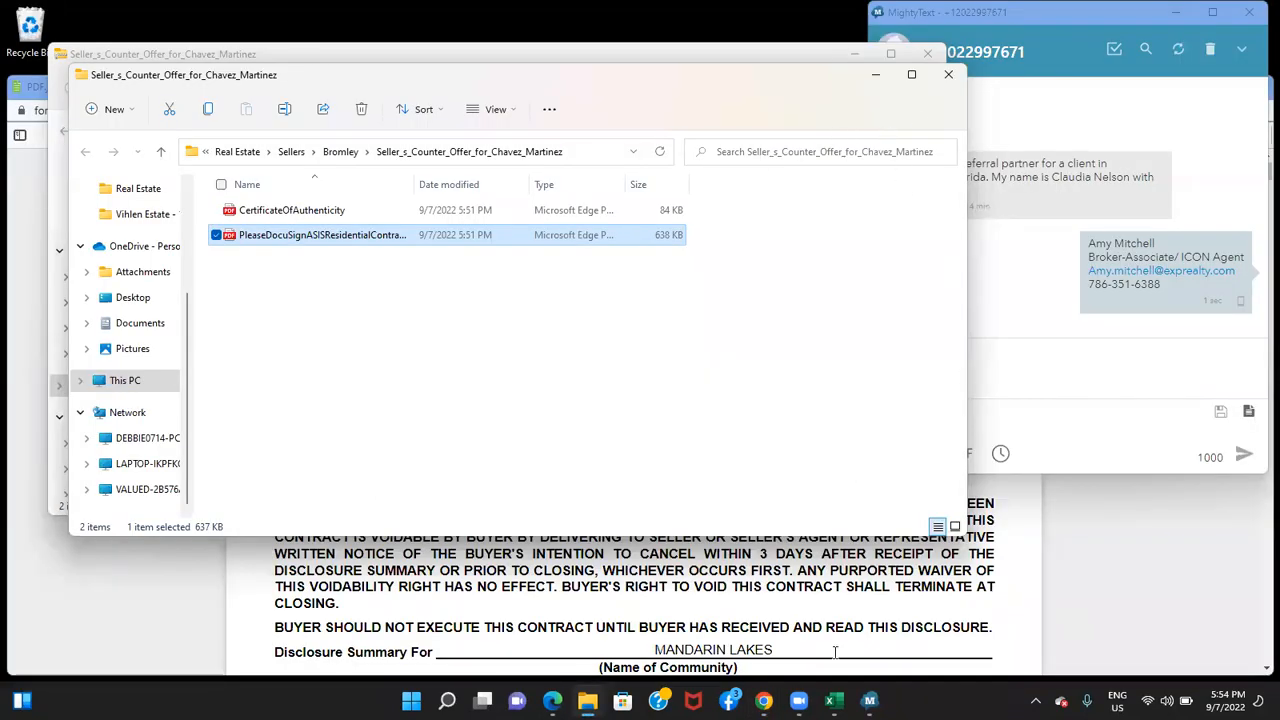
left_click(1180, 12)
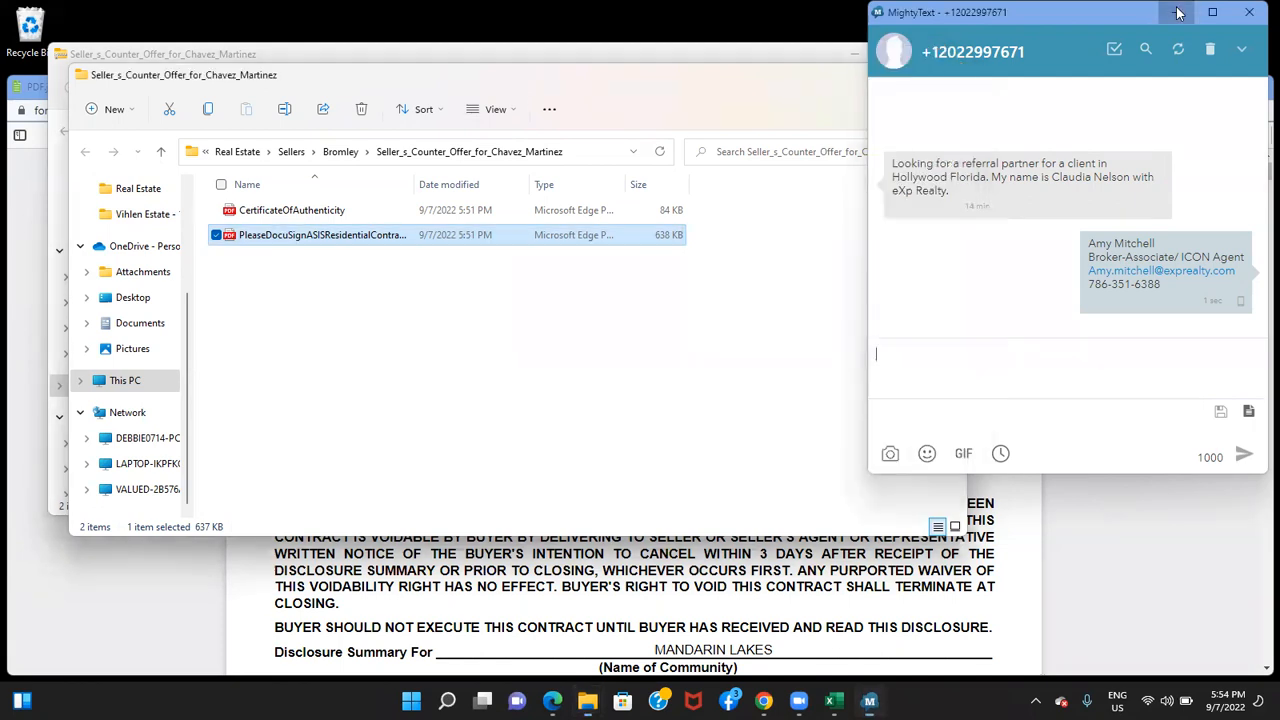
left_click(878, 75)
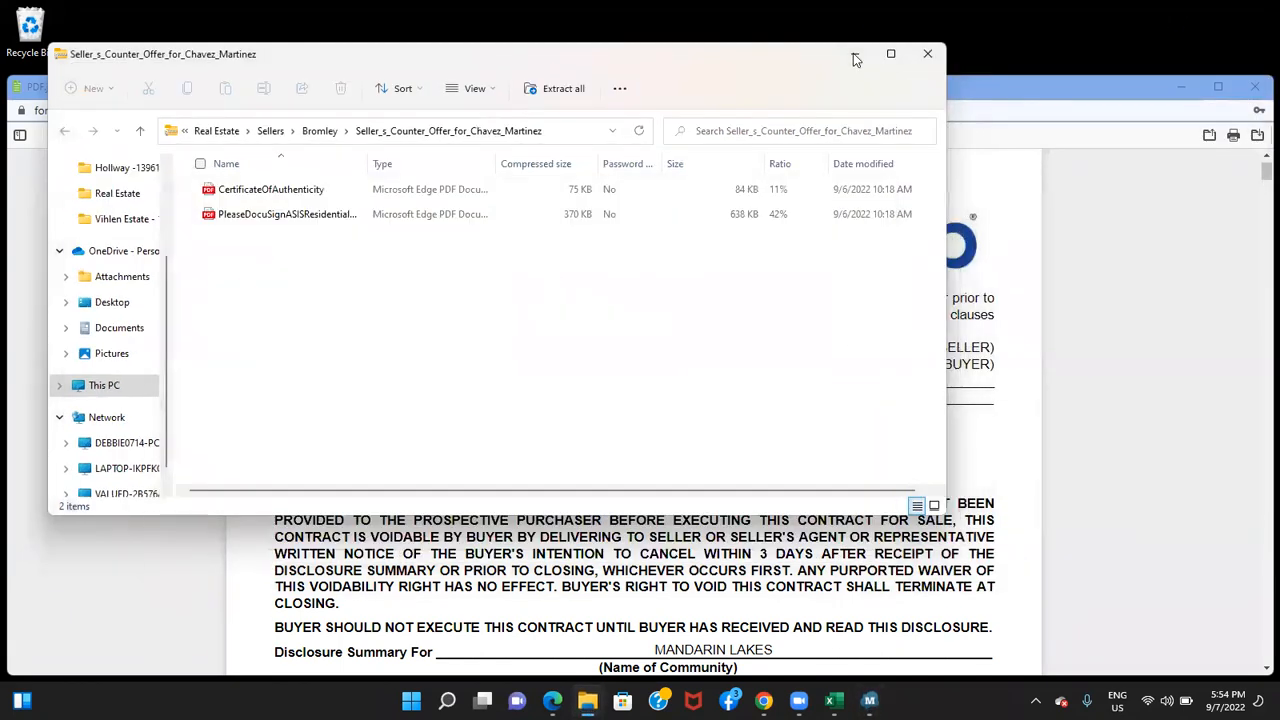
left_click(853, 60)
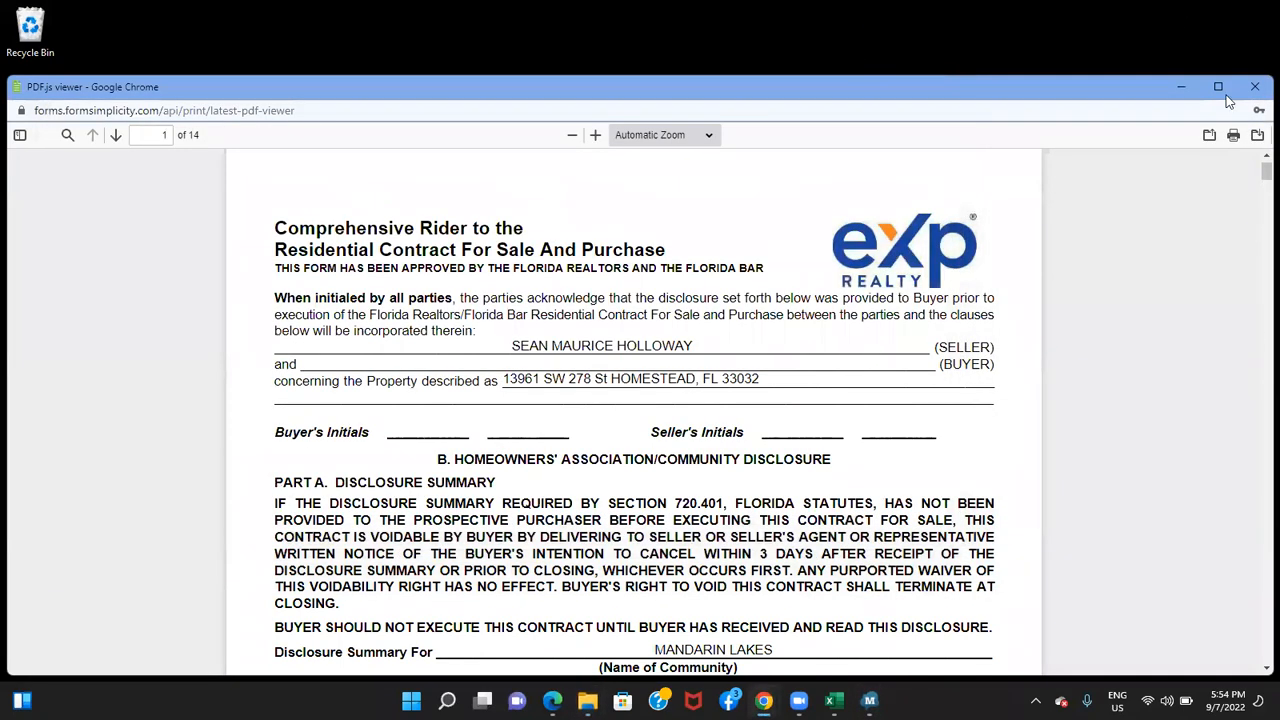
left_click(1182, 87)
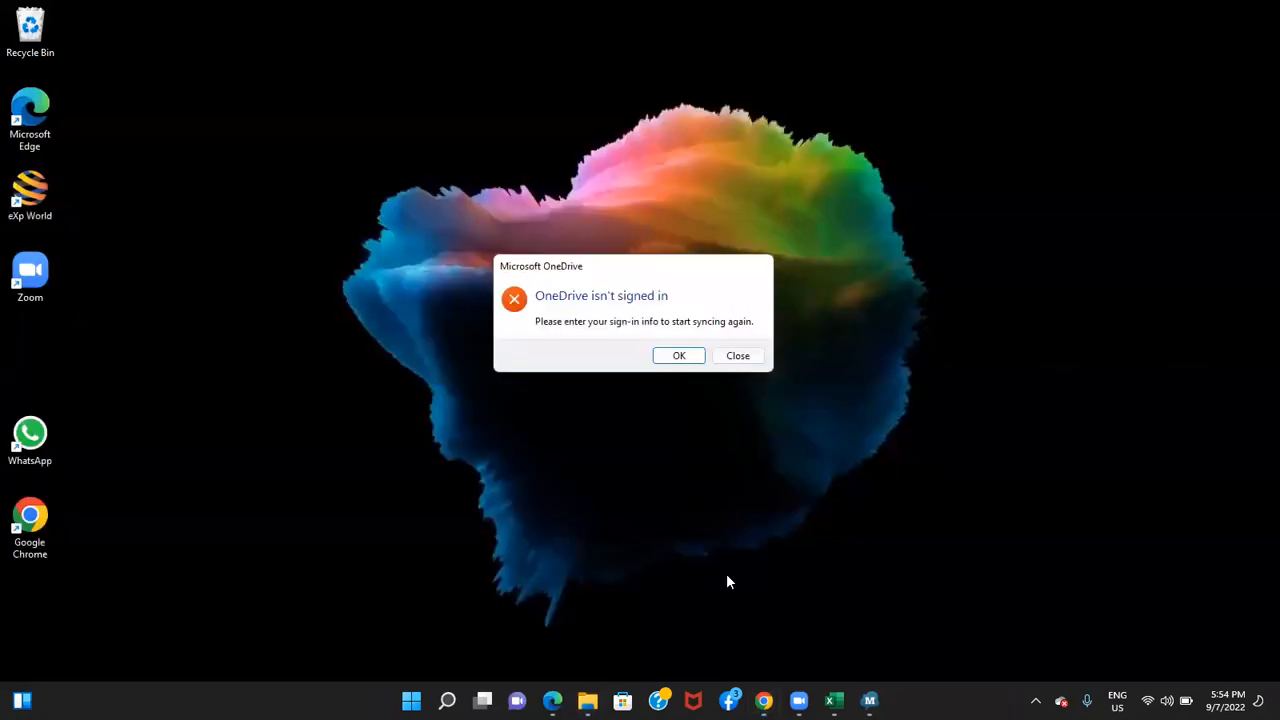
left_click(763, 700)
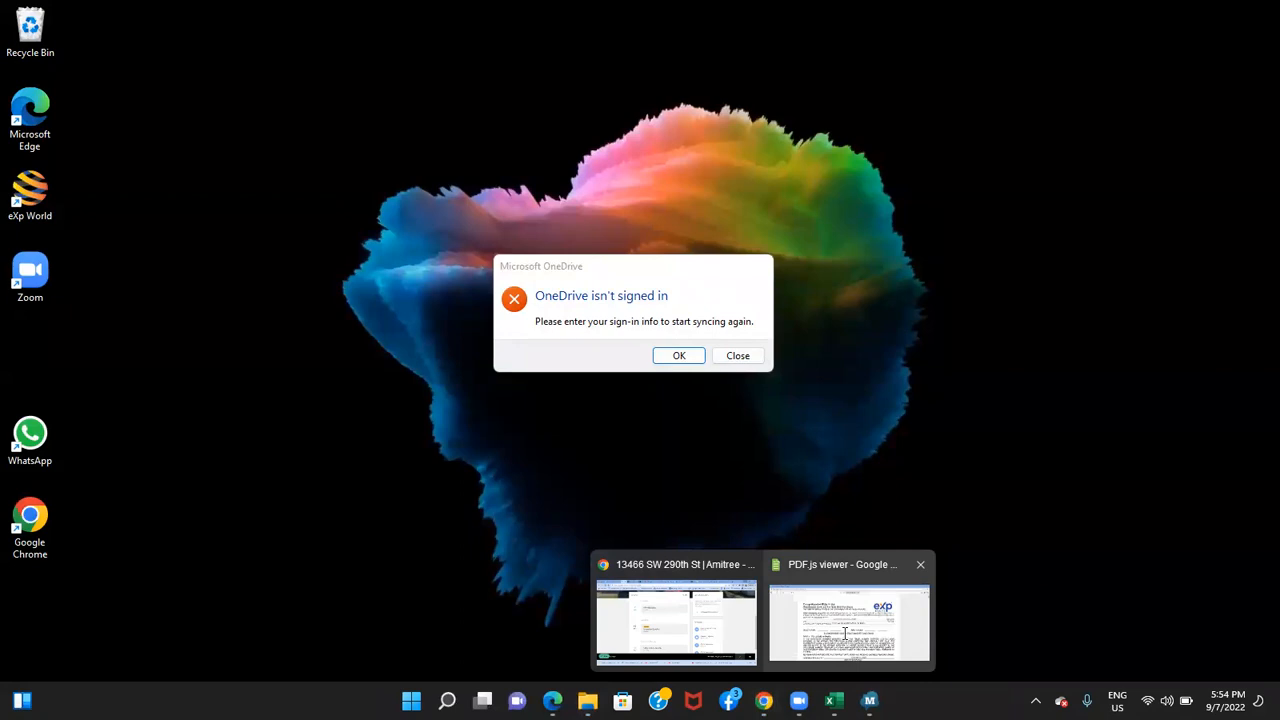
left_click(845, 632)
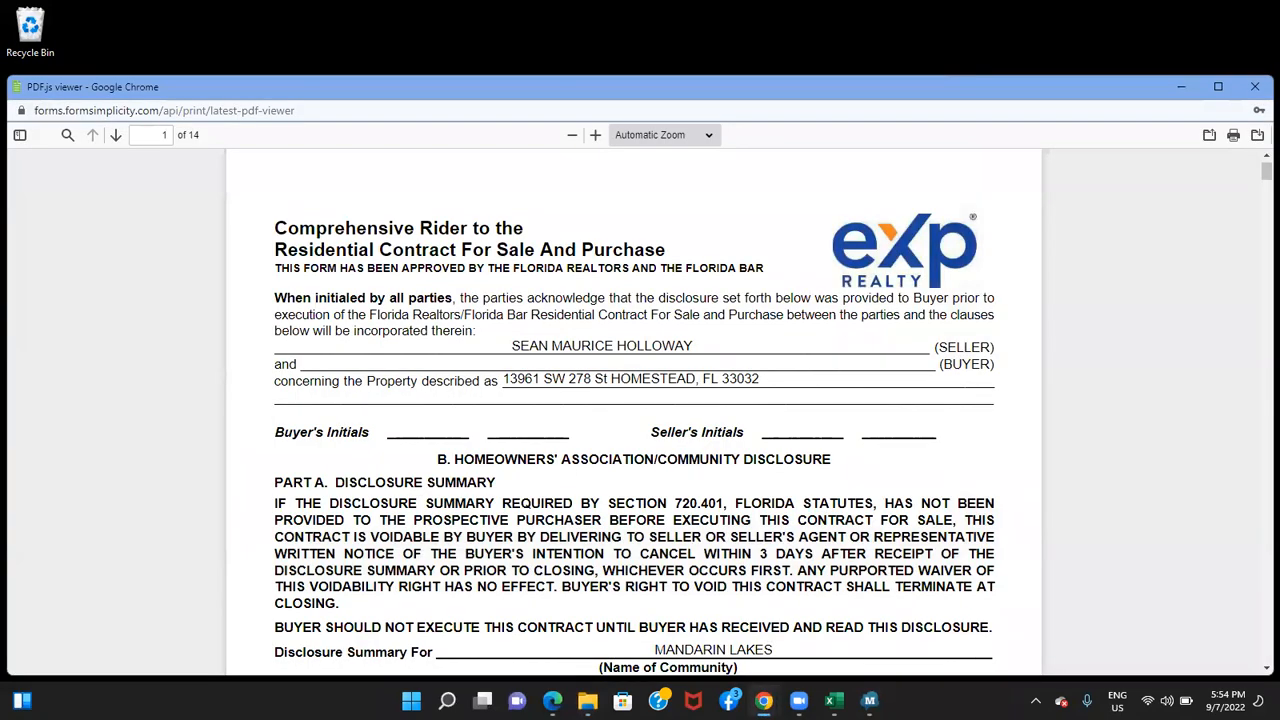
left_click(763, 700)
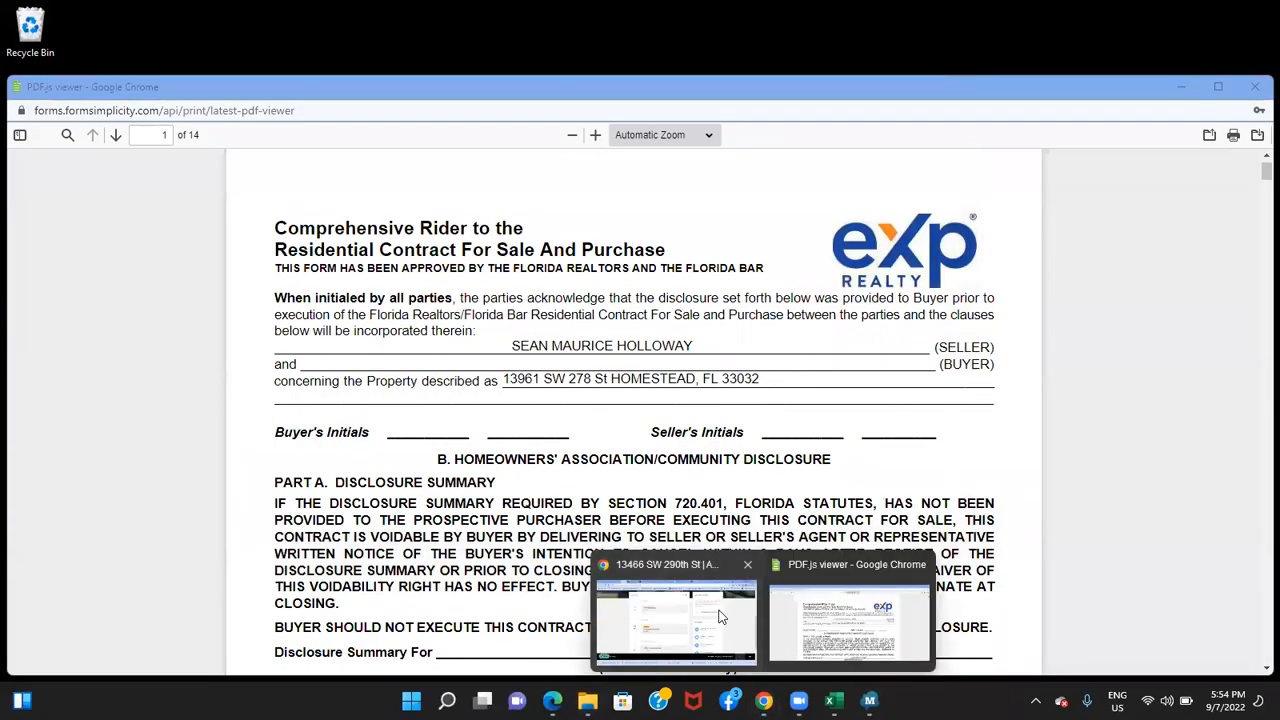
left_click(719, 617)
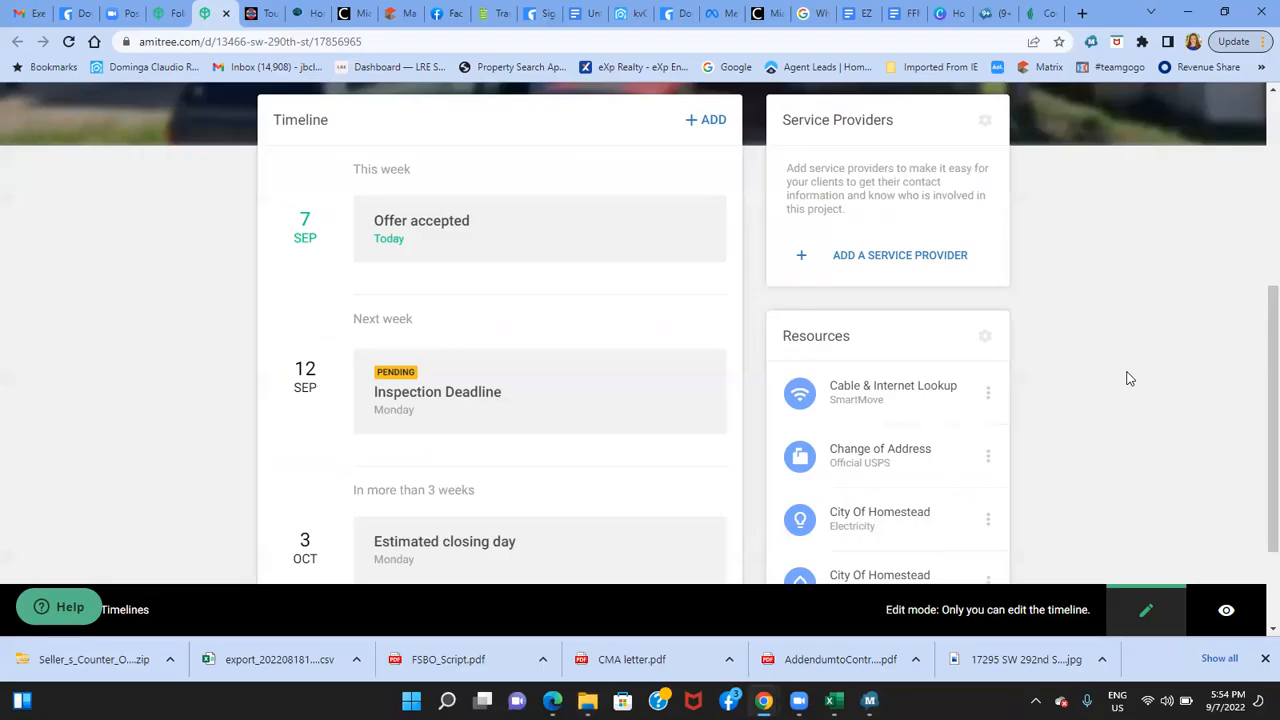
Add a Loan Approval Deadline event to the timeline, dated 25 days from Offer accepted
left_click(713, 121)
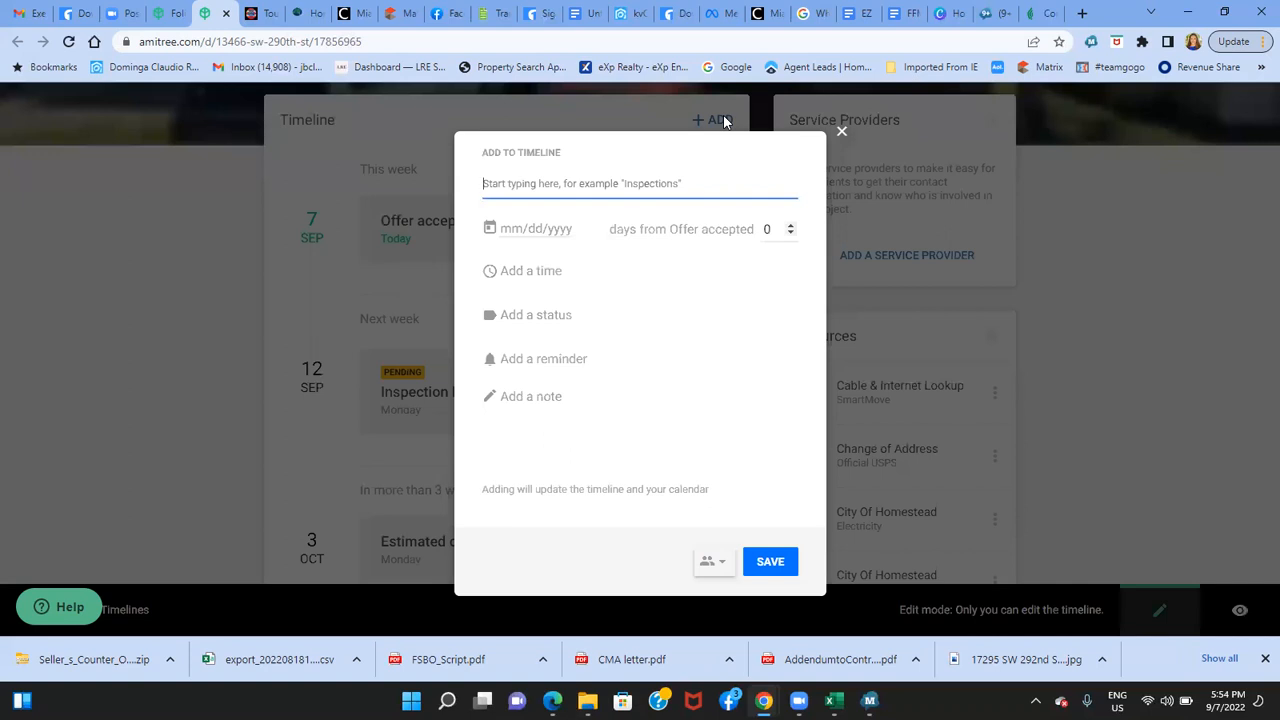
type("Loan")
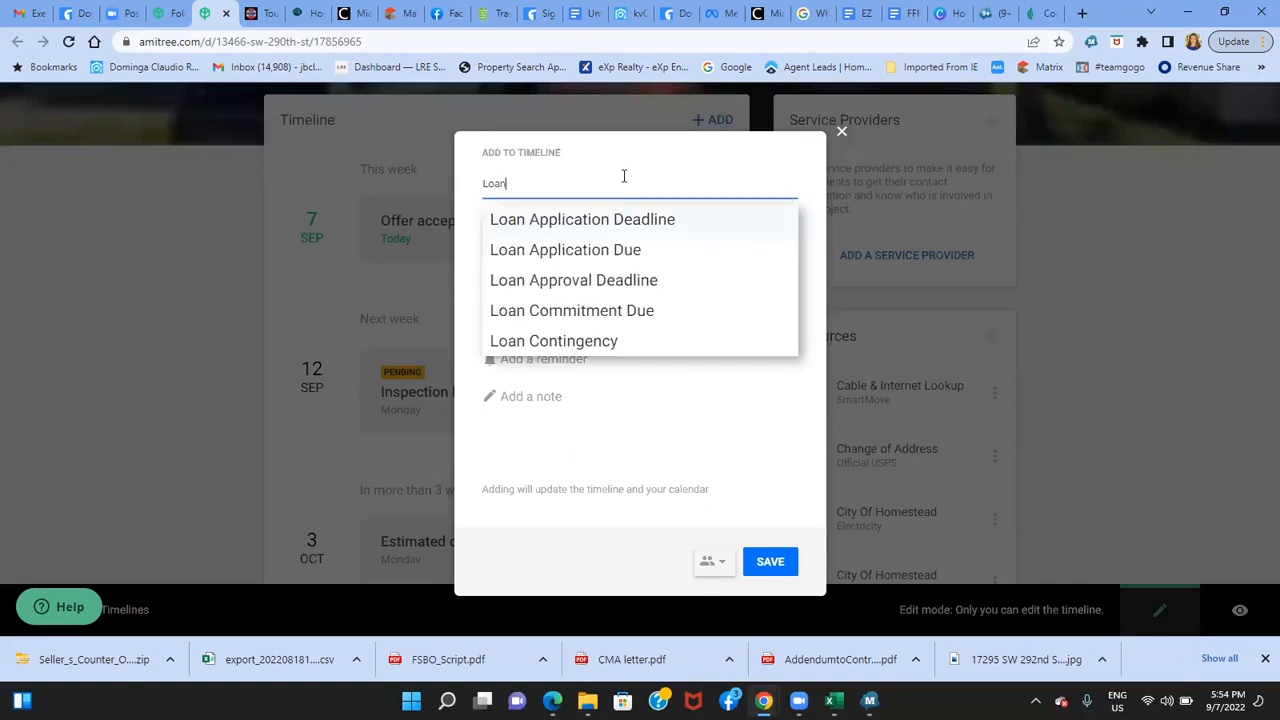
left_click(596, 286)
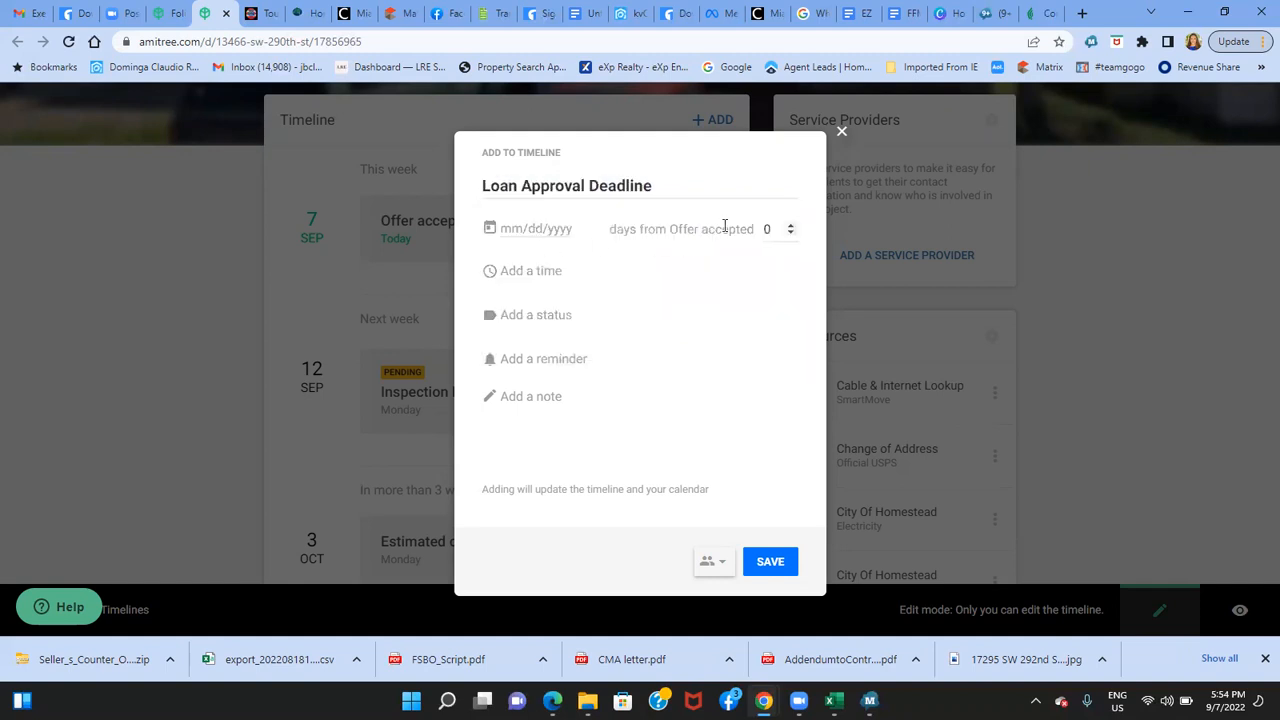
double_click(765, 230)
type("25")
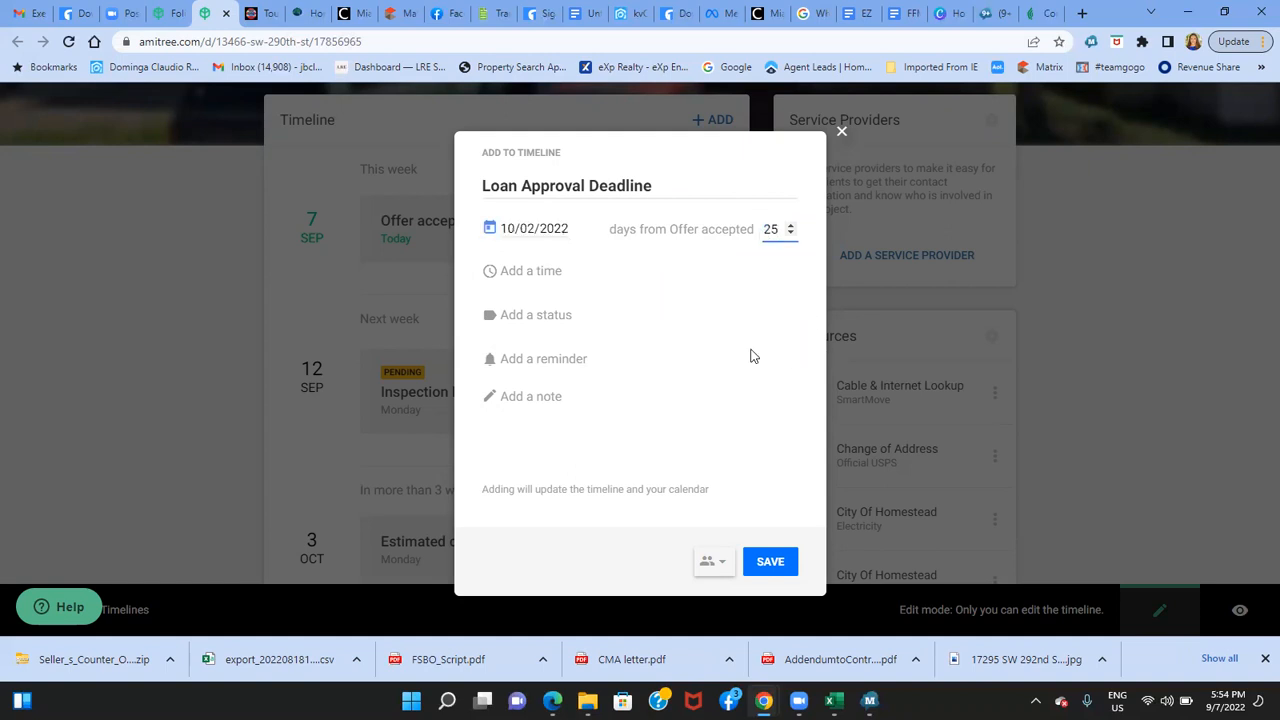
Give the Loan Approval Deadline a Pending status and an email reminder 3 days before, and save it
left_click(530, 325)
left_click(553, 421)
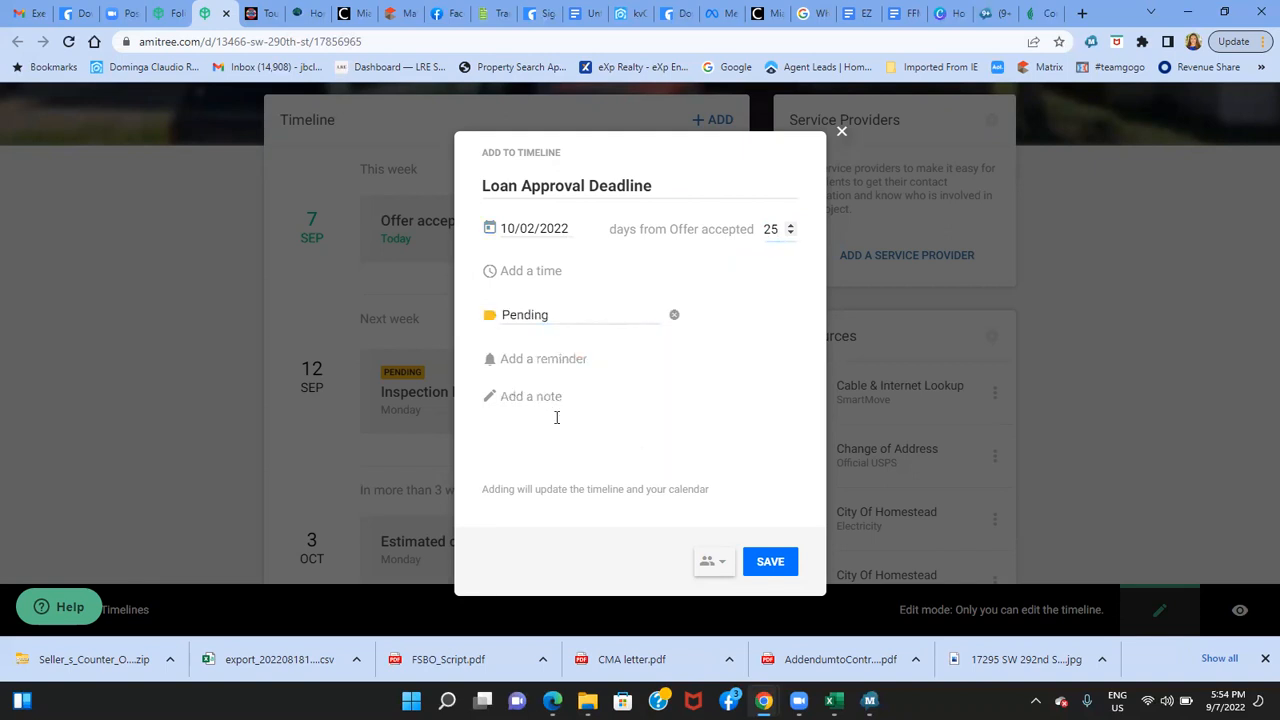
left_click(540, 362)
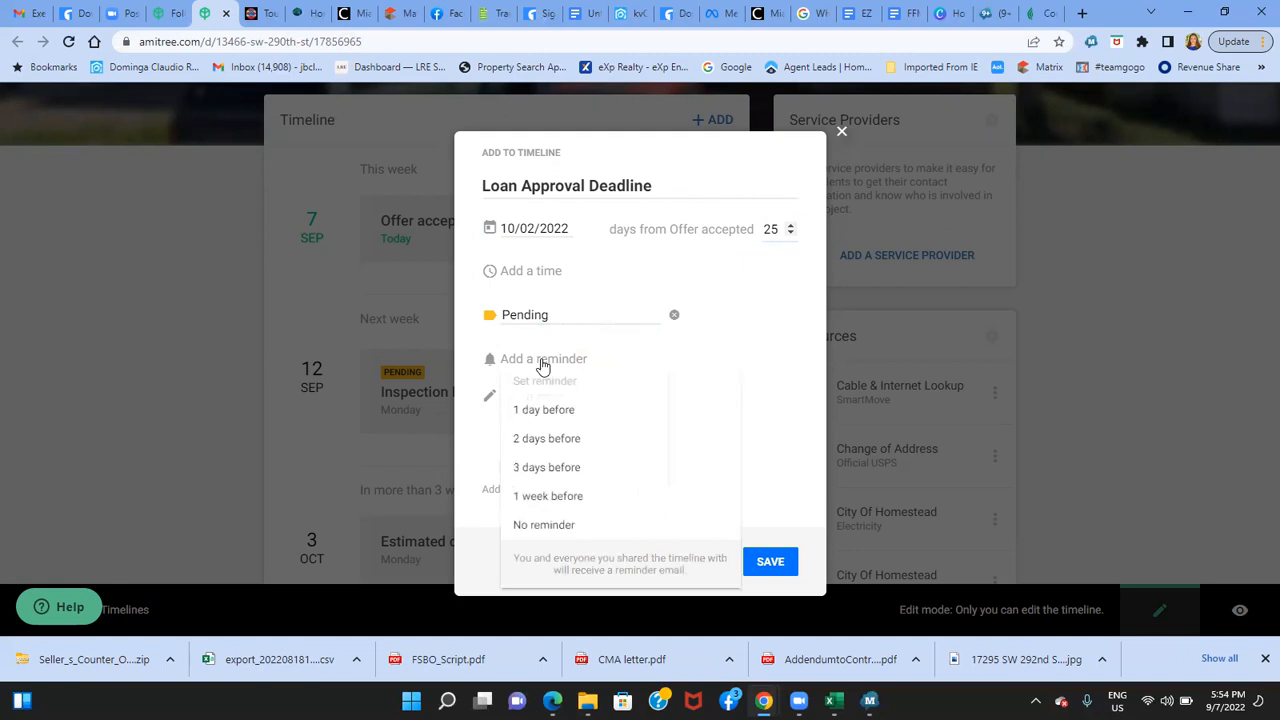
left_click(553, 467)
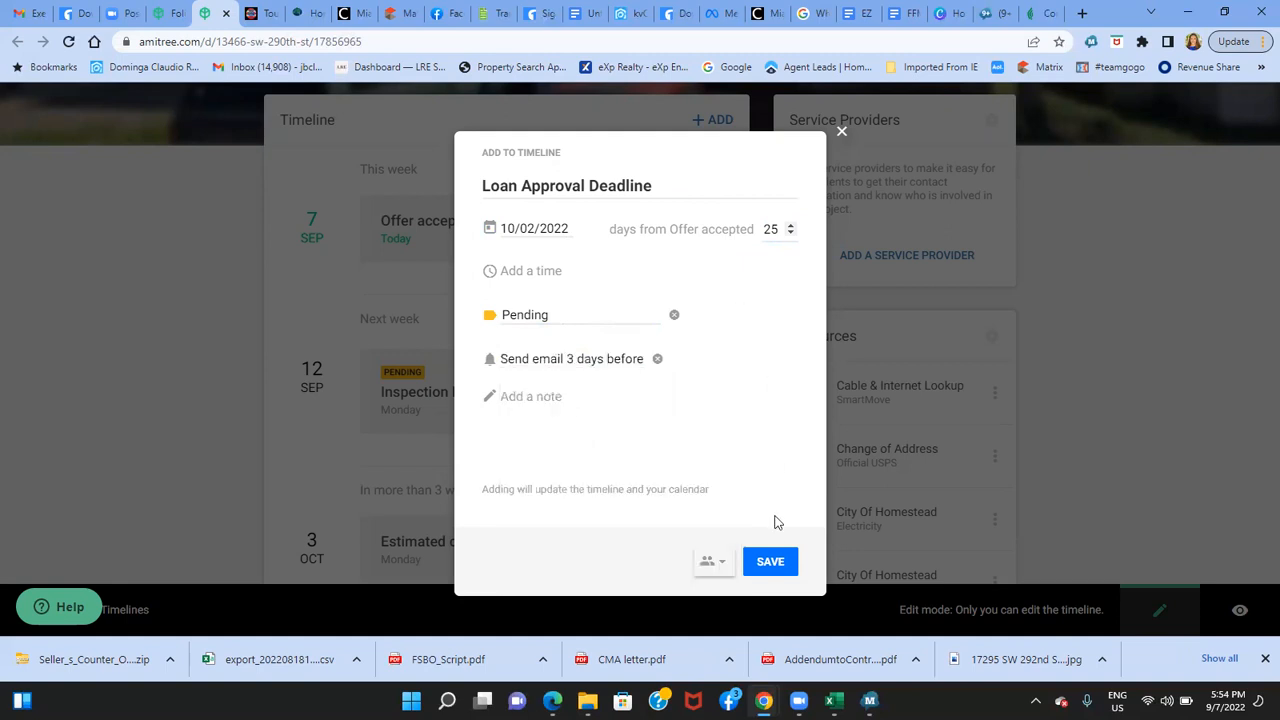
left_click(776, 564)
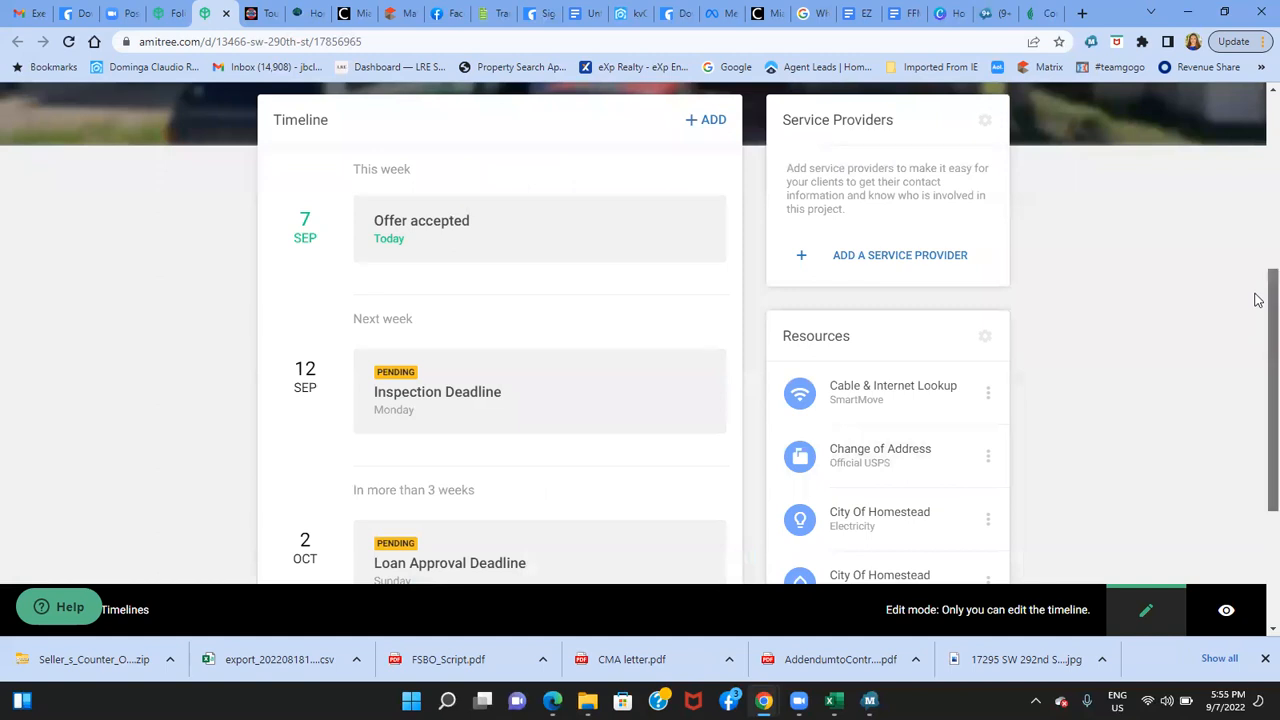
Open the timeline's sharing settings and assign the Attorney role to the three contacts directly below Real Estate Agent Directory
left_click_drag(1258, 302, 1258, 202)
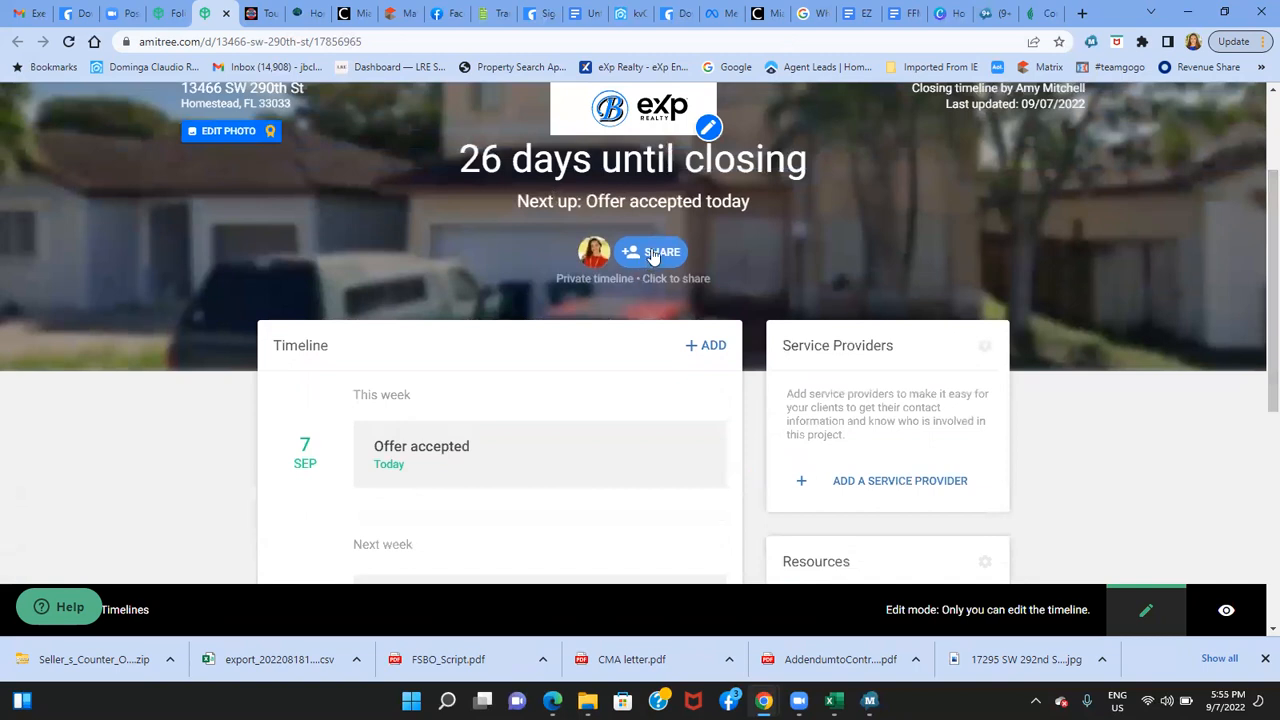
left_click(655, 253)
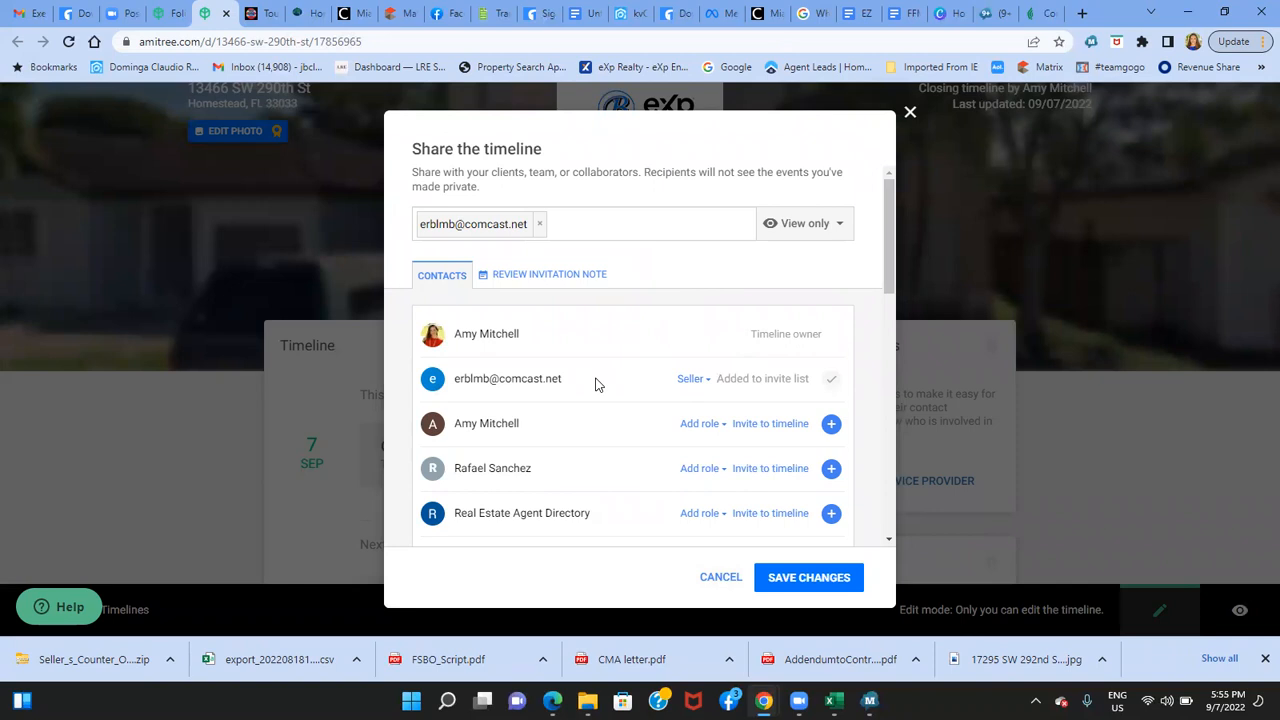
left_click_drag(885, 263, 892, 316)
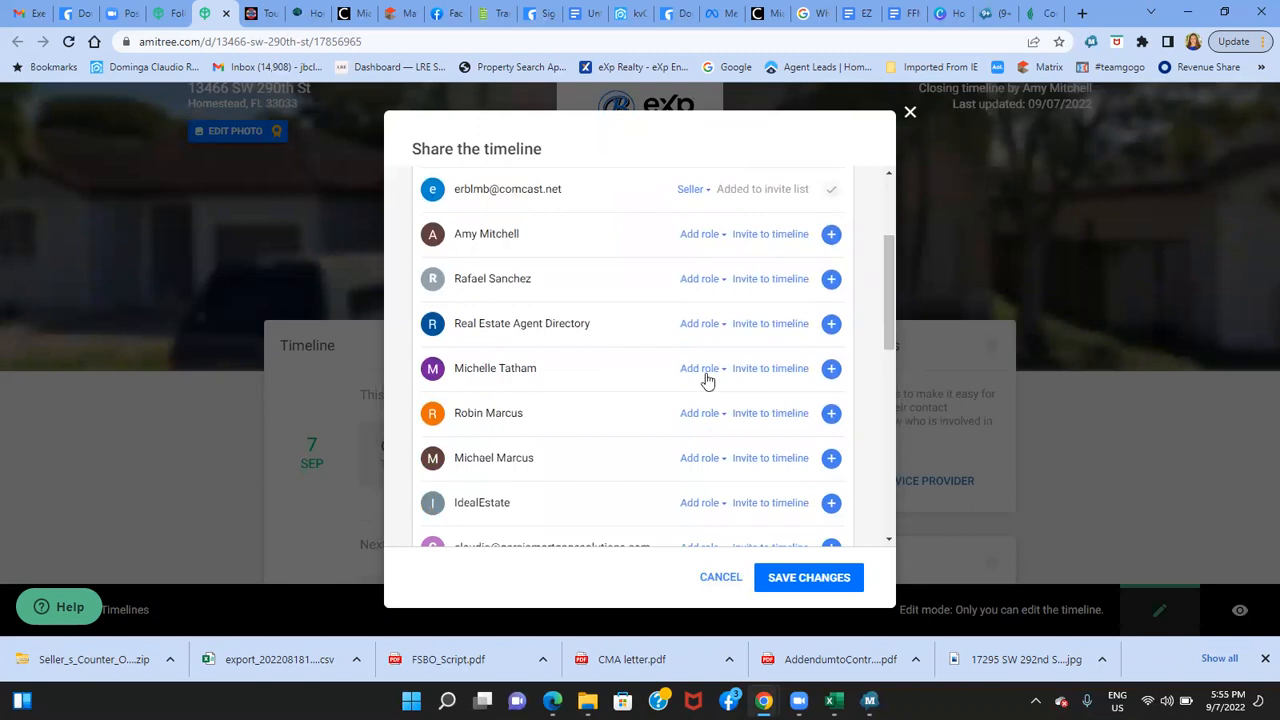
left_click(700, 369)
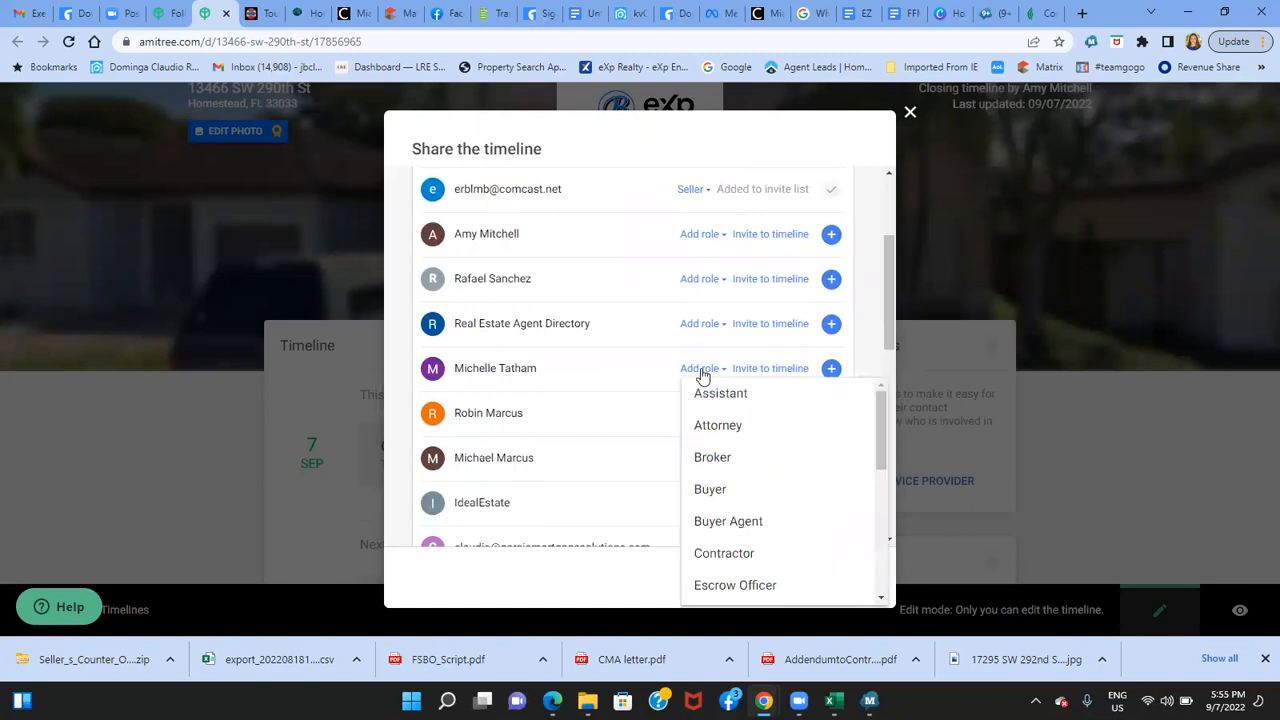
mouse_move(880, 423)
left_mouse_down()
mouse_move(886, 570)
mouse_move(885, 420)
left_mouse_up()
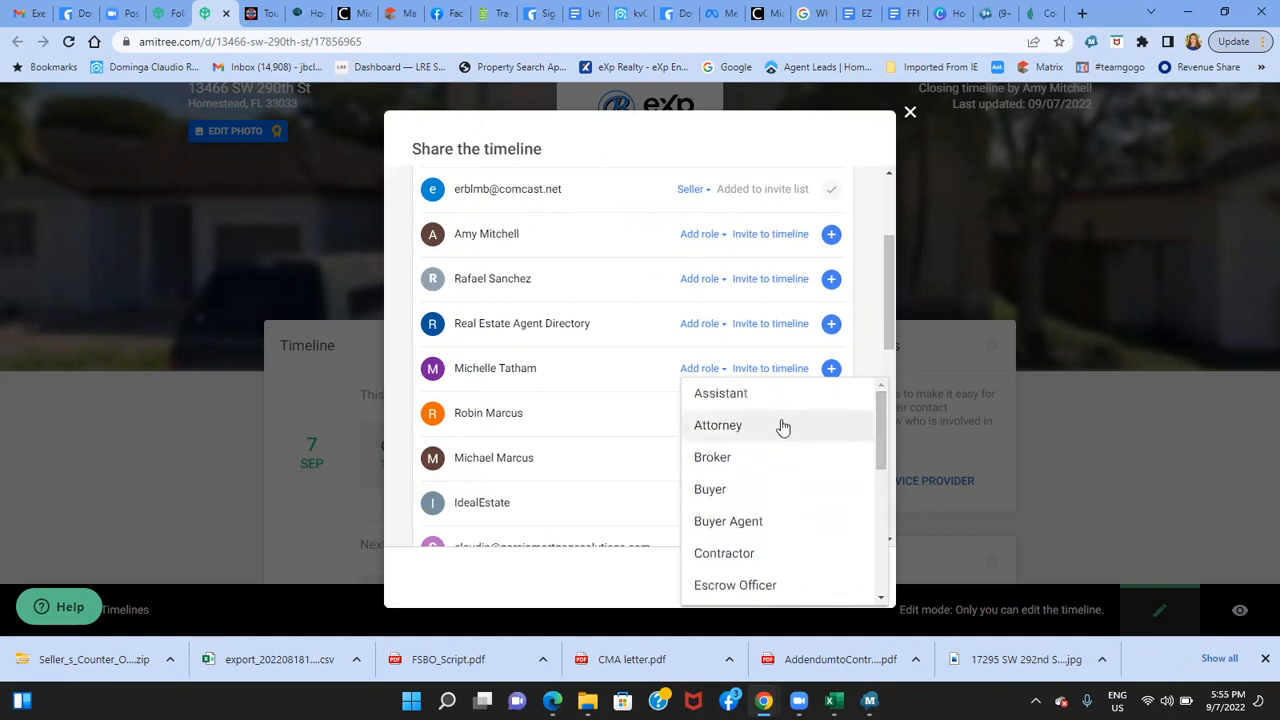
left_click(780, 425)
left_click(706, 420)
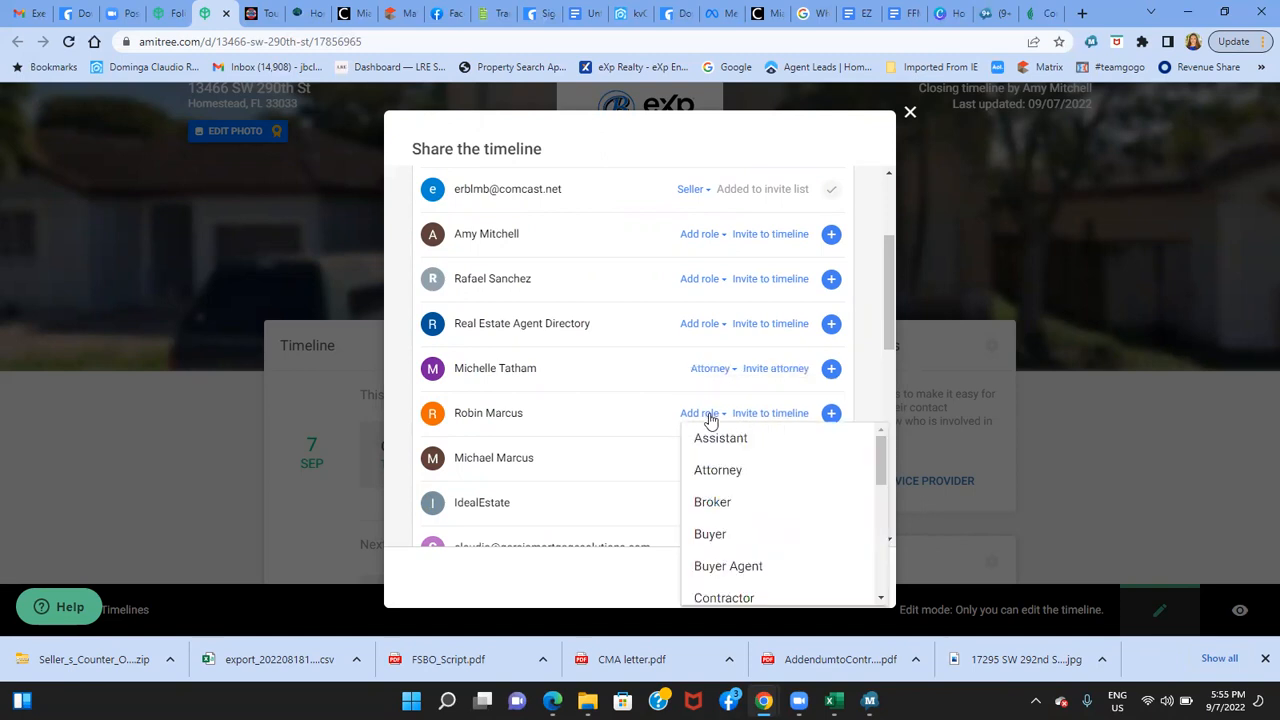
left_click(725, 466)
left_click(706, 460)
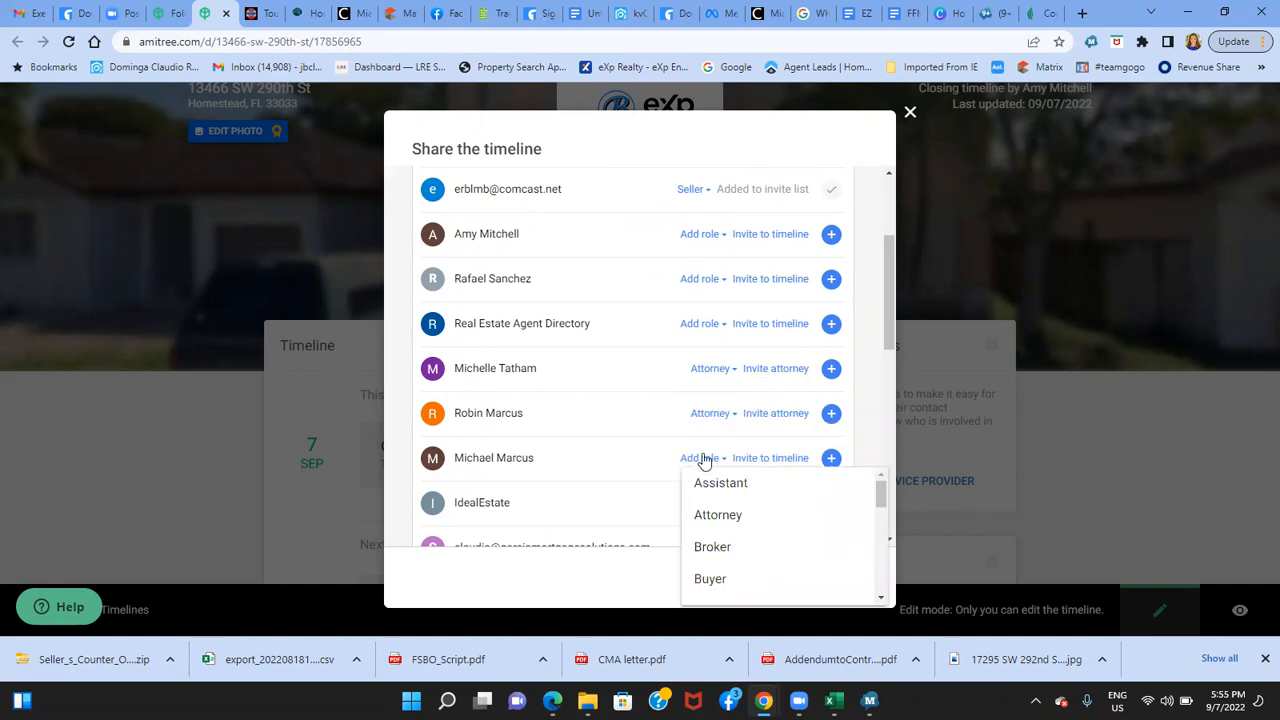
left_click(723, 522)
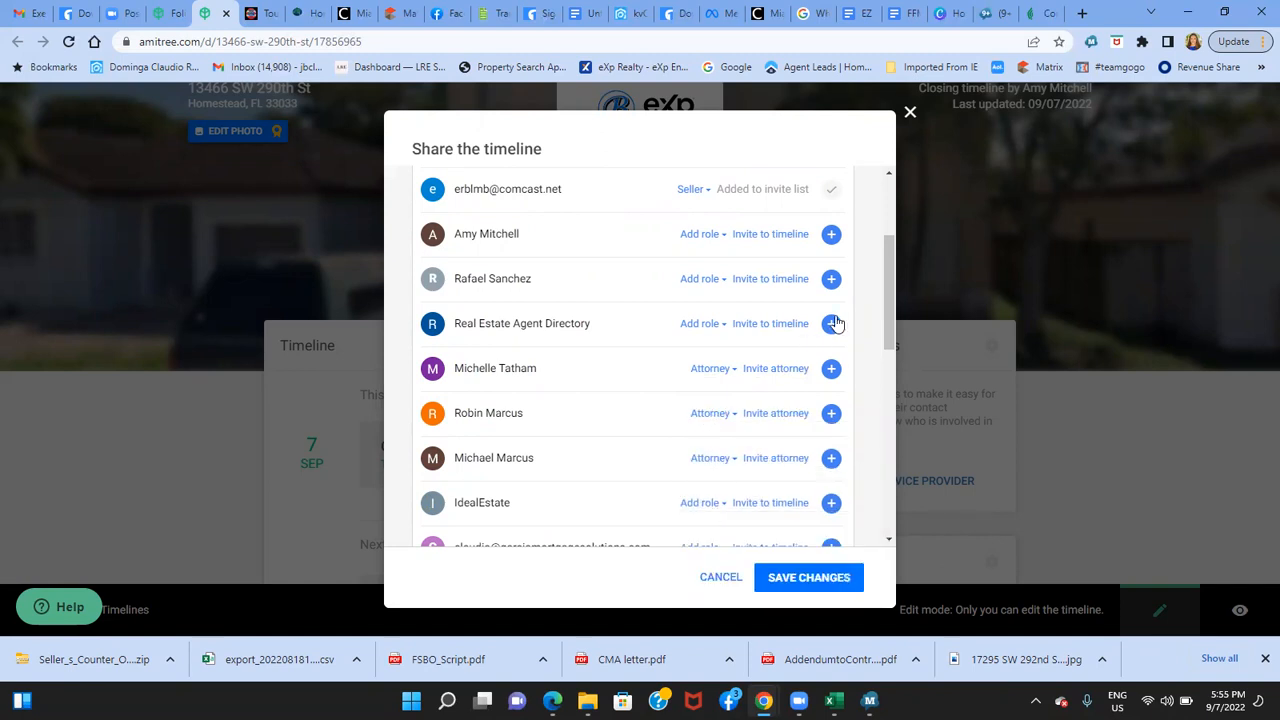
left_click(718, 460)
left_click(614, 452)
left_click(825, 590)
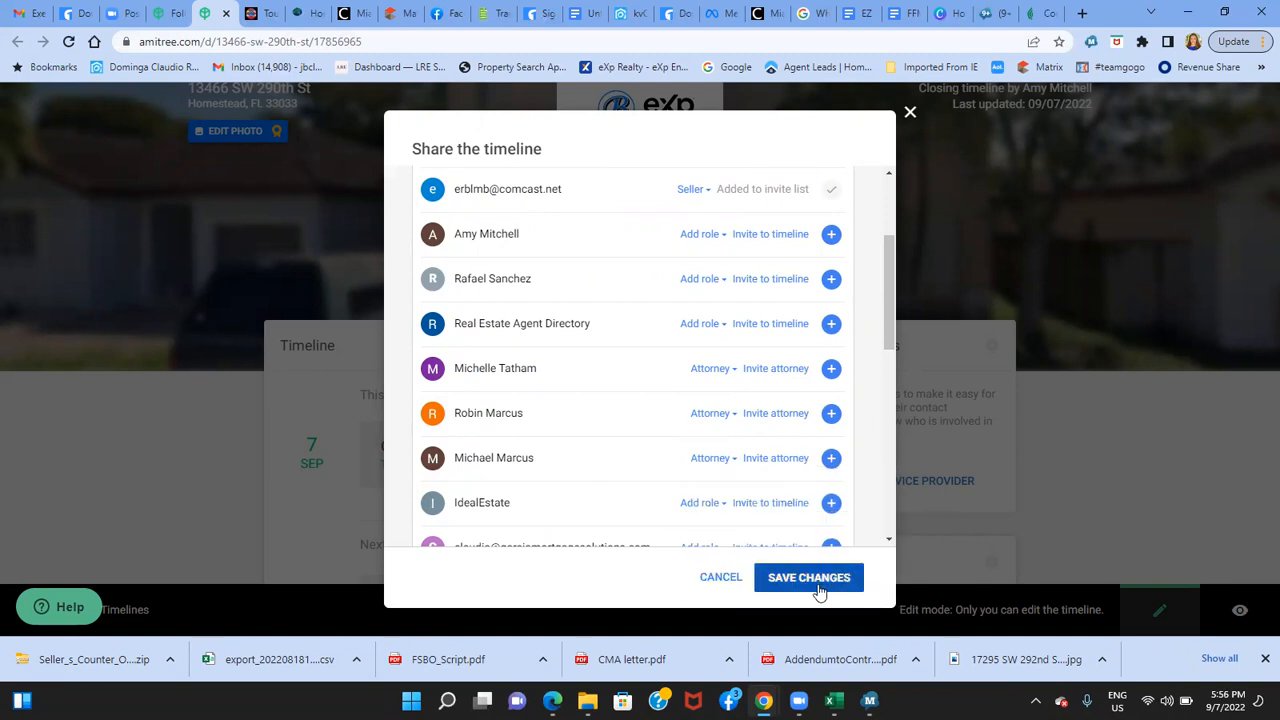
Assign the Lender role to the Garcia Mortgage Solutions contact and the Assistant role to the second contact below Real Estate Acquisitions Florida
left_click_drag(888, 330, 888, 370)
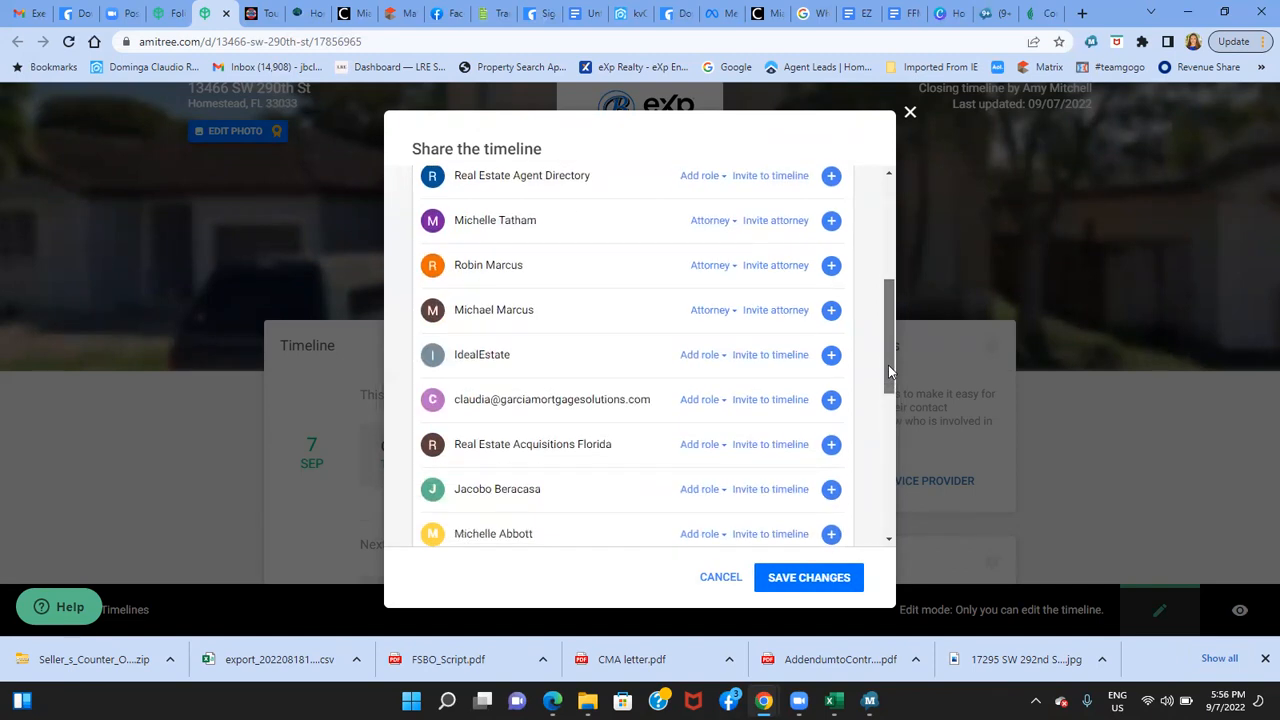
left_click(702, 402)
left_click_drag(881, 450, 884, 511)
left_click(770, 542)
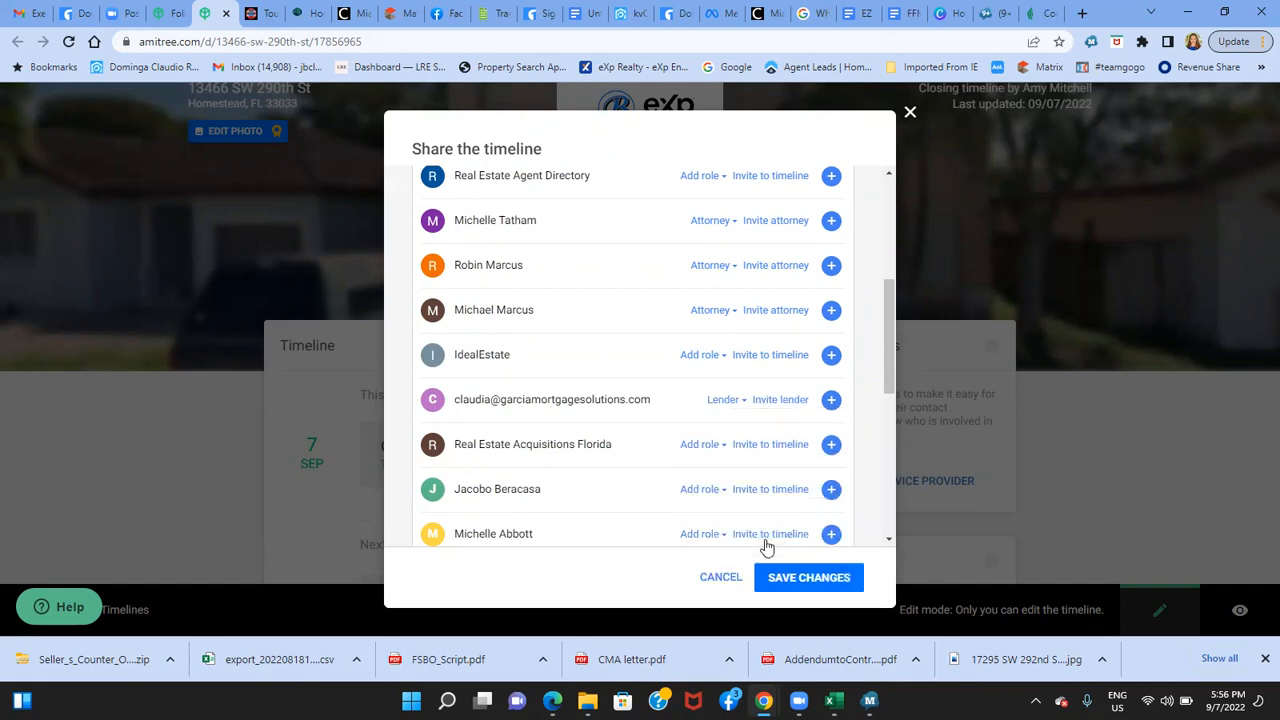
left_click(700, 537)
left_click(708, 561)
Add the first two Attorney contacts to the invite list and assign the Listing Agent role to the contact directly below the seller
left_click(778, 268)
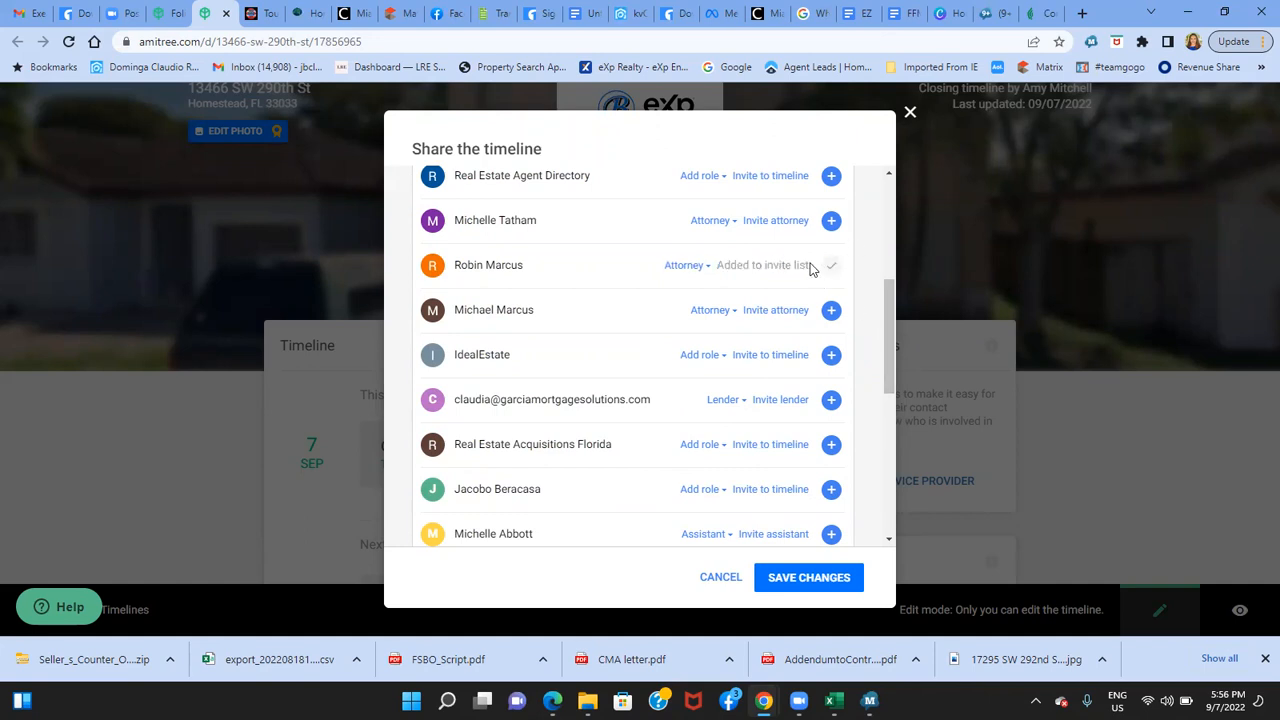
left_click(788, 221)
left_click_drag(895, 347, 895, 273)
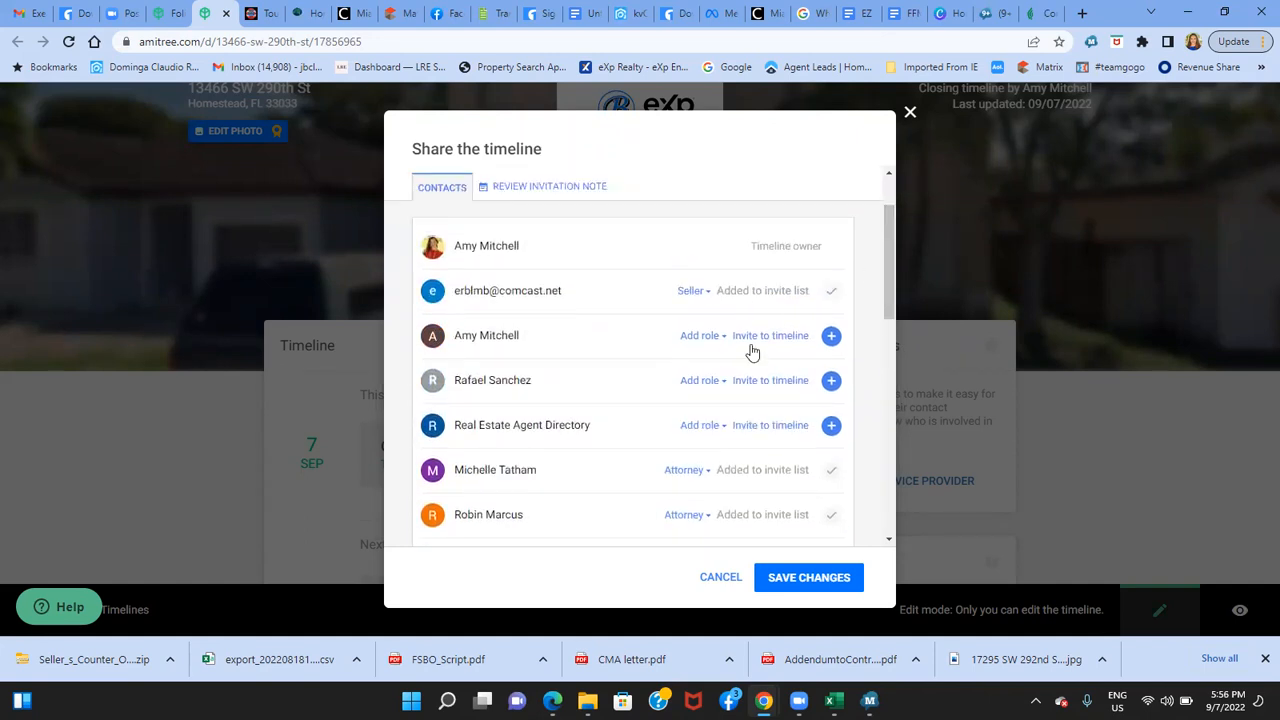
left_click(700, 337)
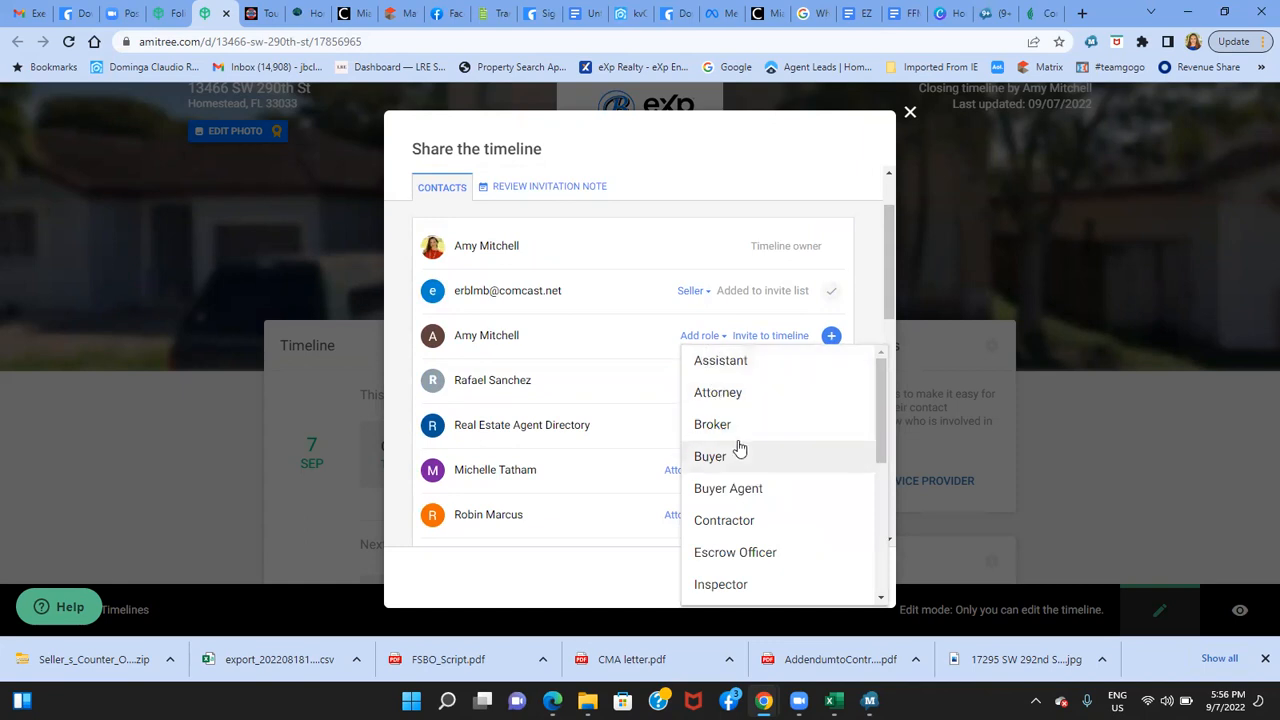
left_click_drag(877, 414, 880, 502)
left_click(774, 463)
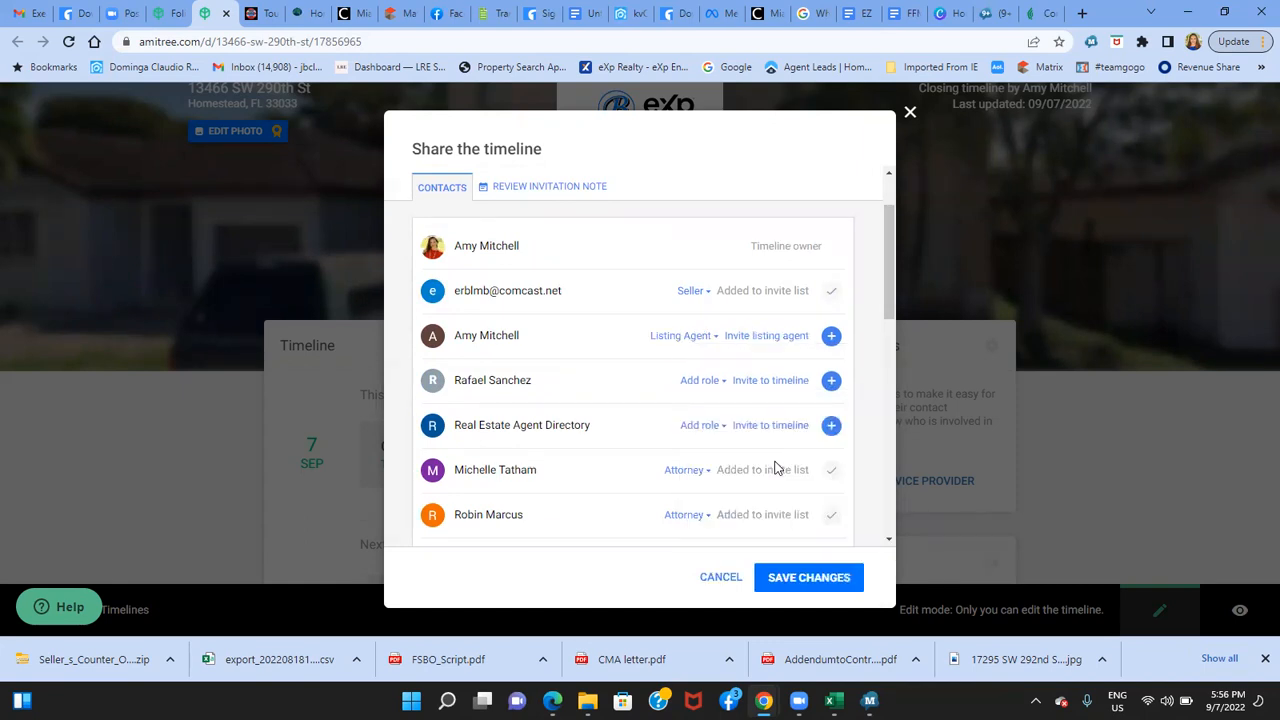
Assign the Seller Agent role to the contact directly above Real Estate Agent Directory
left_click(699, 381)
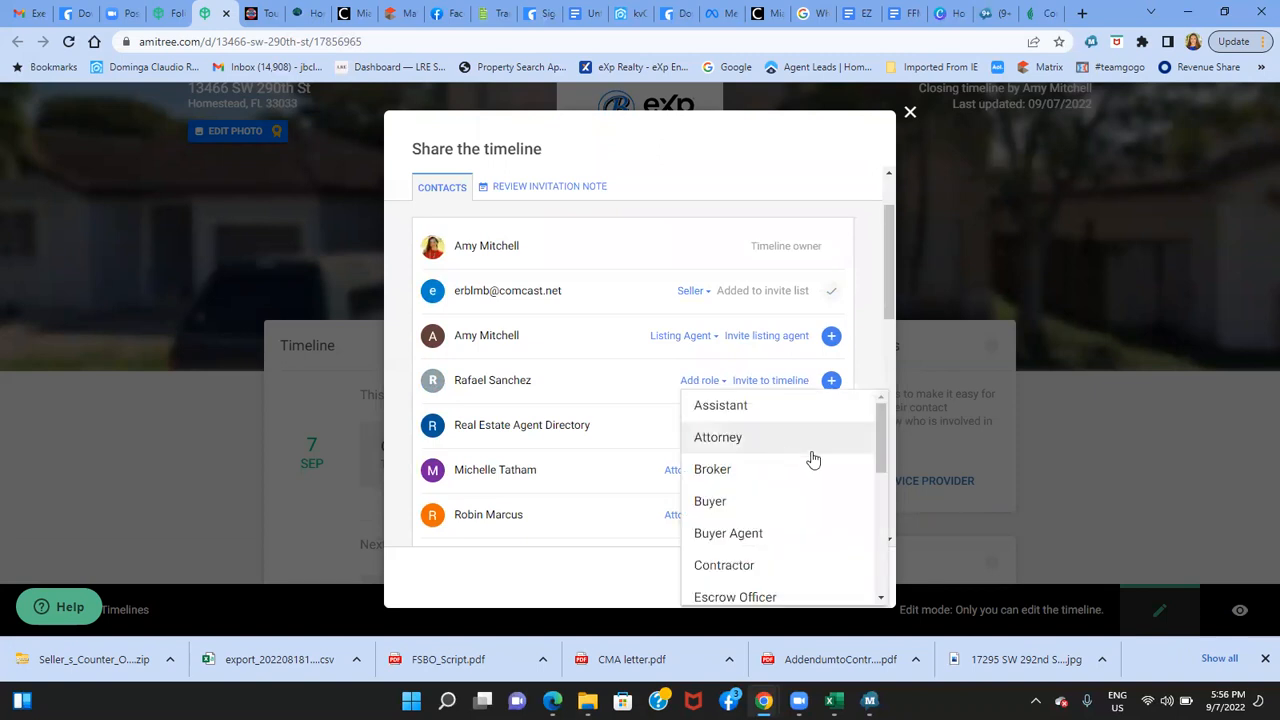
left_click_drag(880, 437, 884, 557)
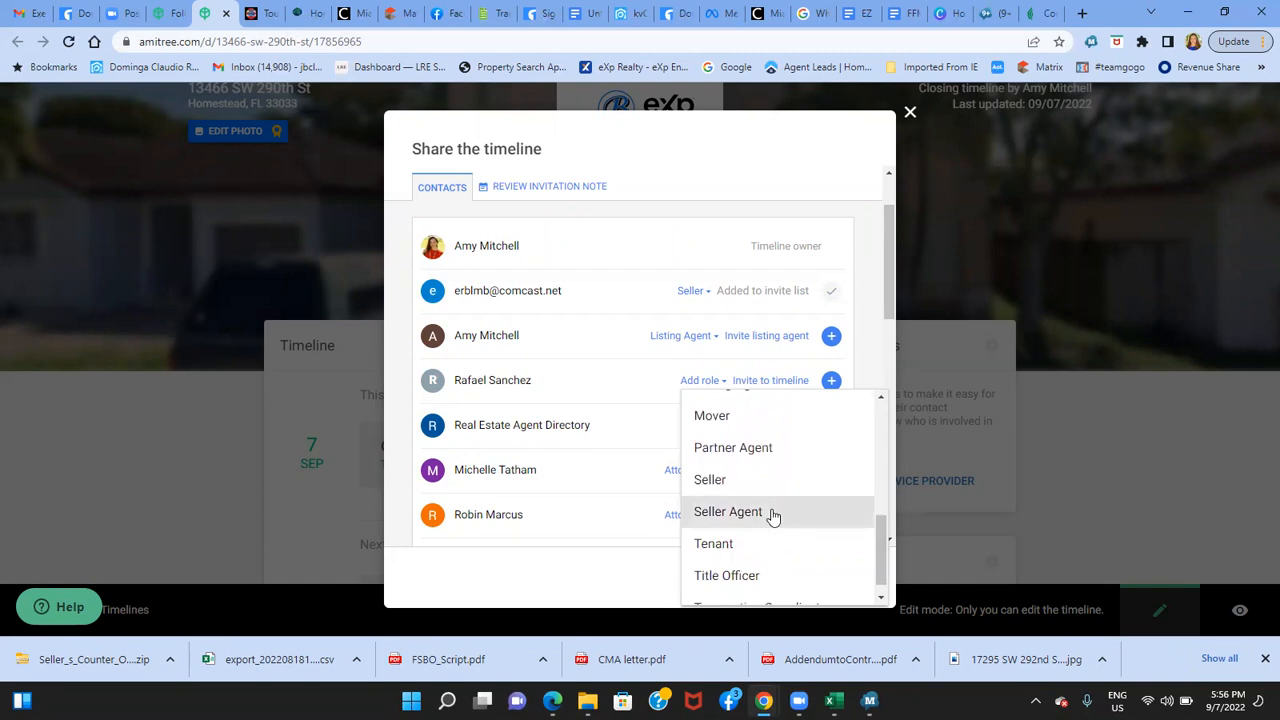
left_click(772, 513)
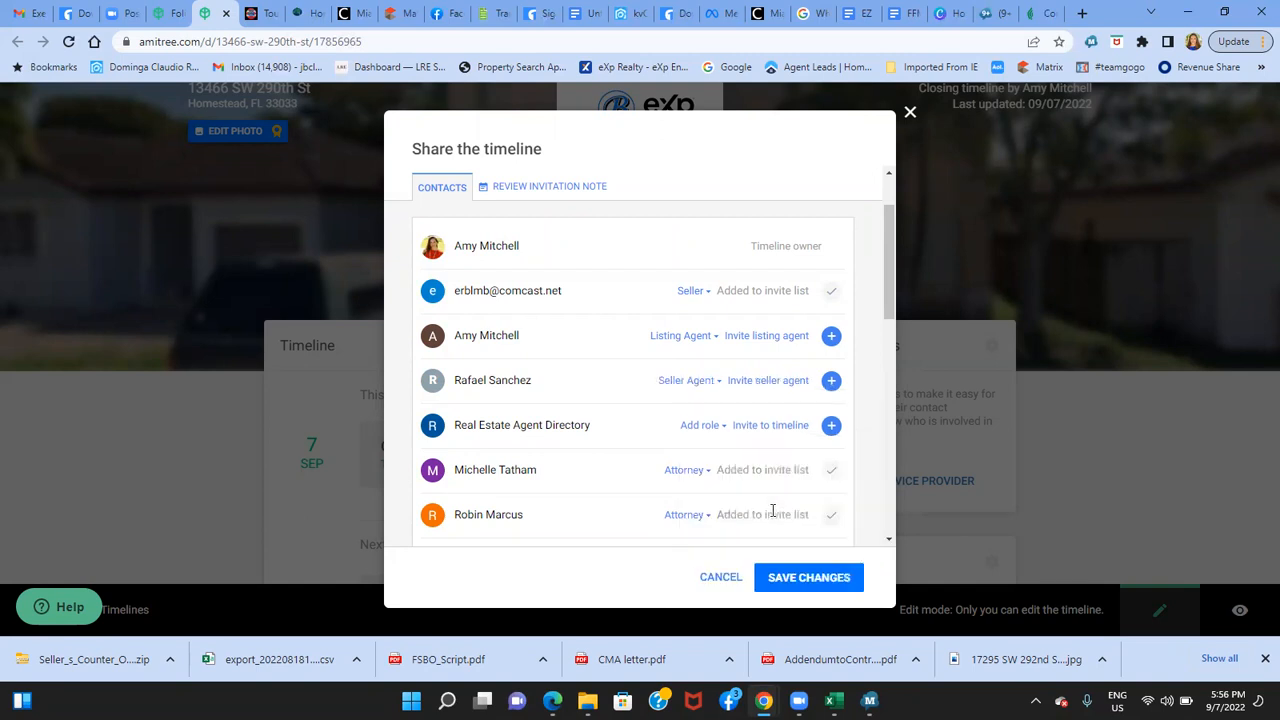
Change the role of the contact directly above Real Estate Agent Directory to Buyer Agent
left_click(703, 386)
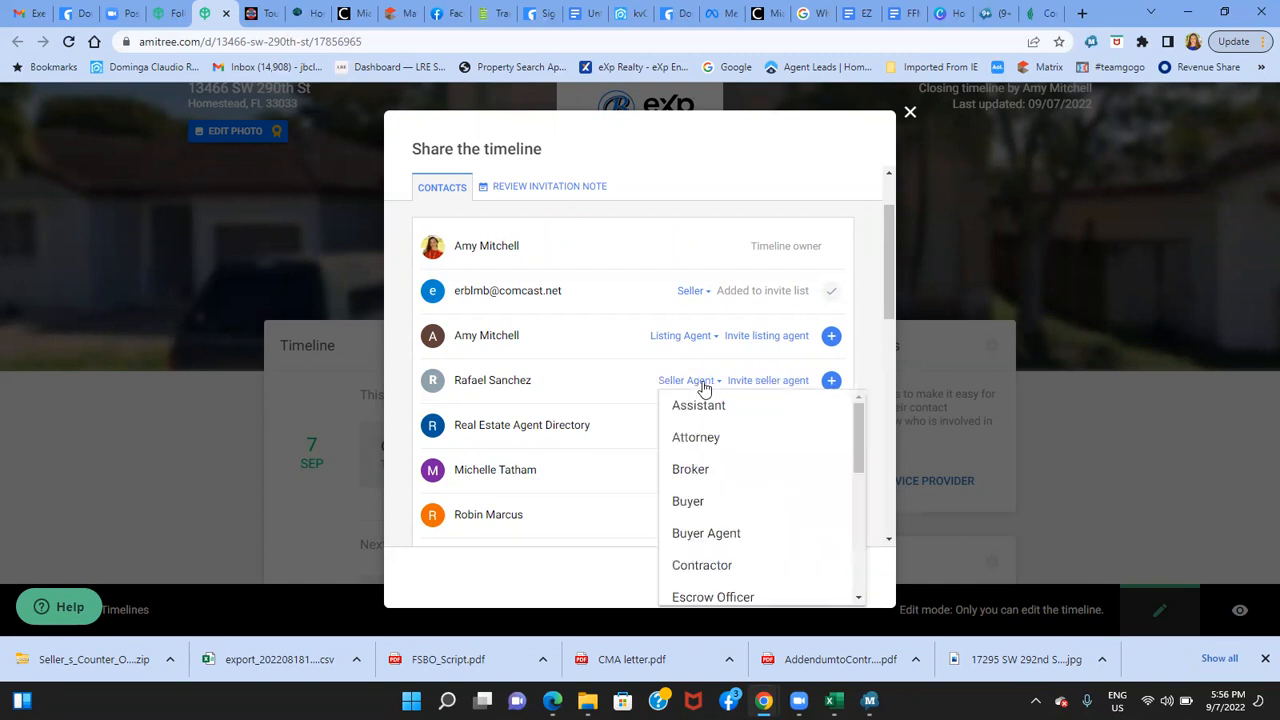
left_click(750, 533)
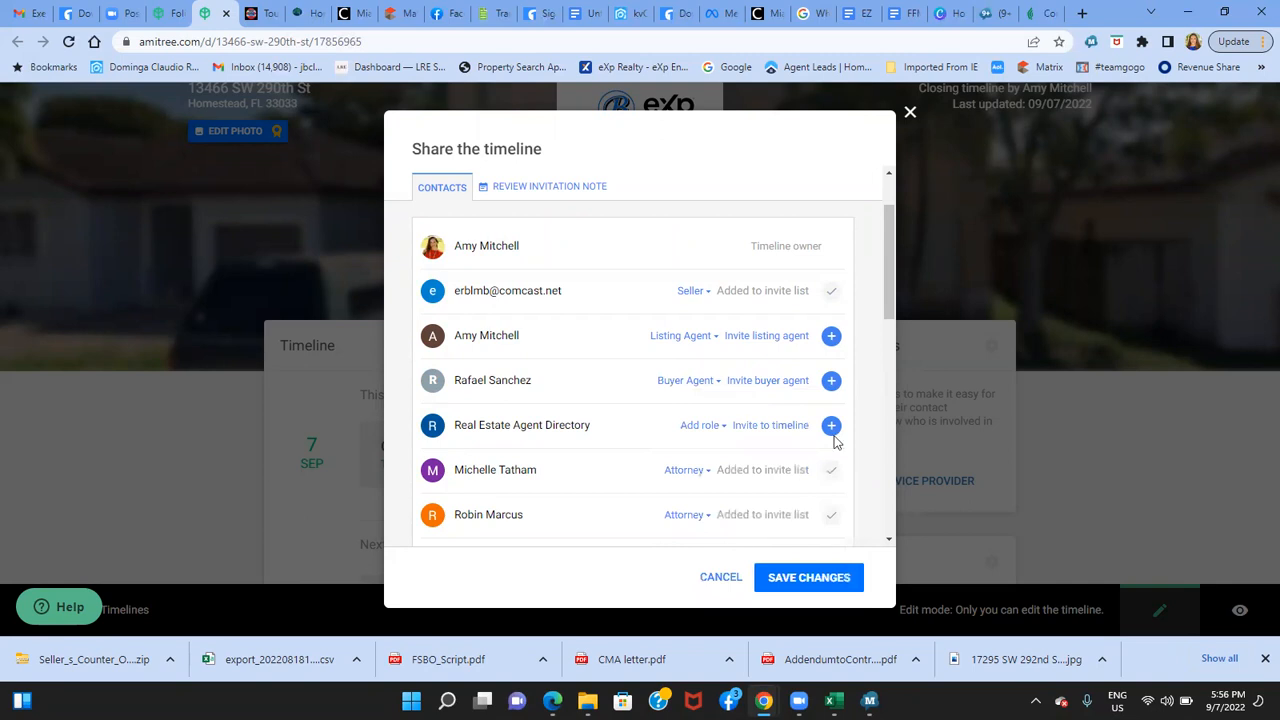
Save the sharing changes to send the timeline invitations, and close the sharing settings
left_click_drag(885, 299, 882, 541)
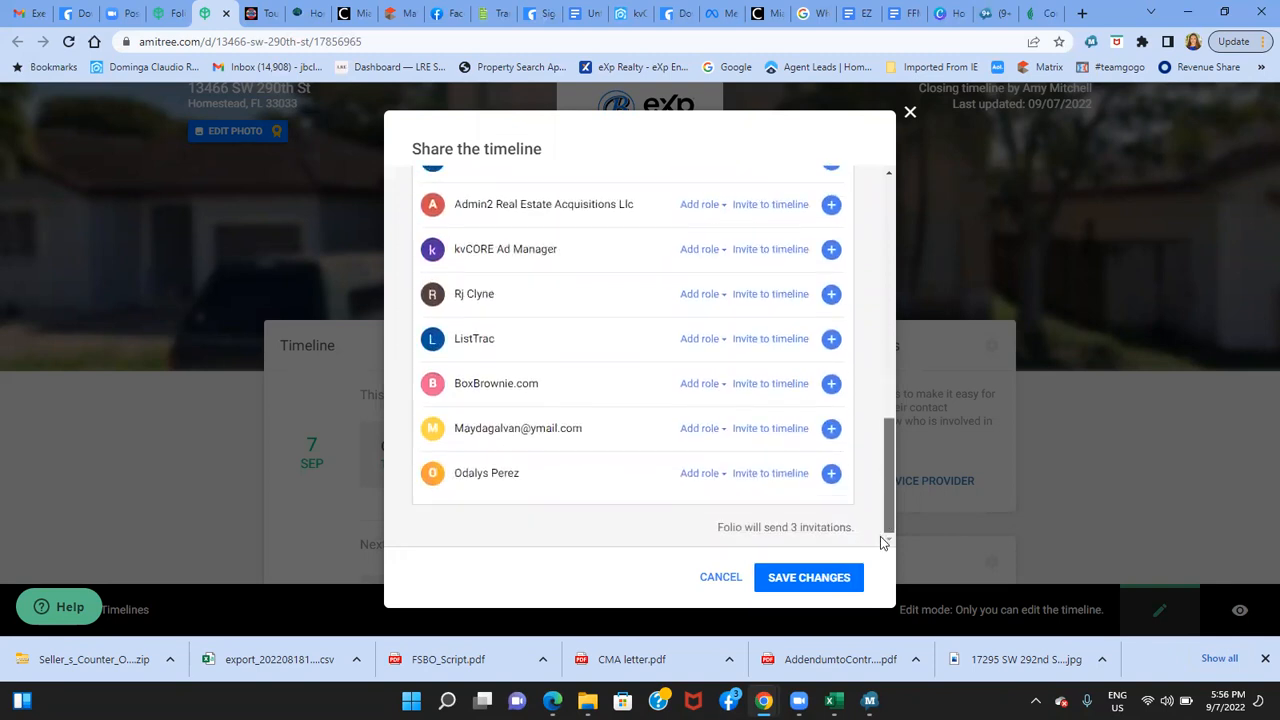
left_click(805, 578)
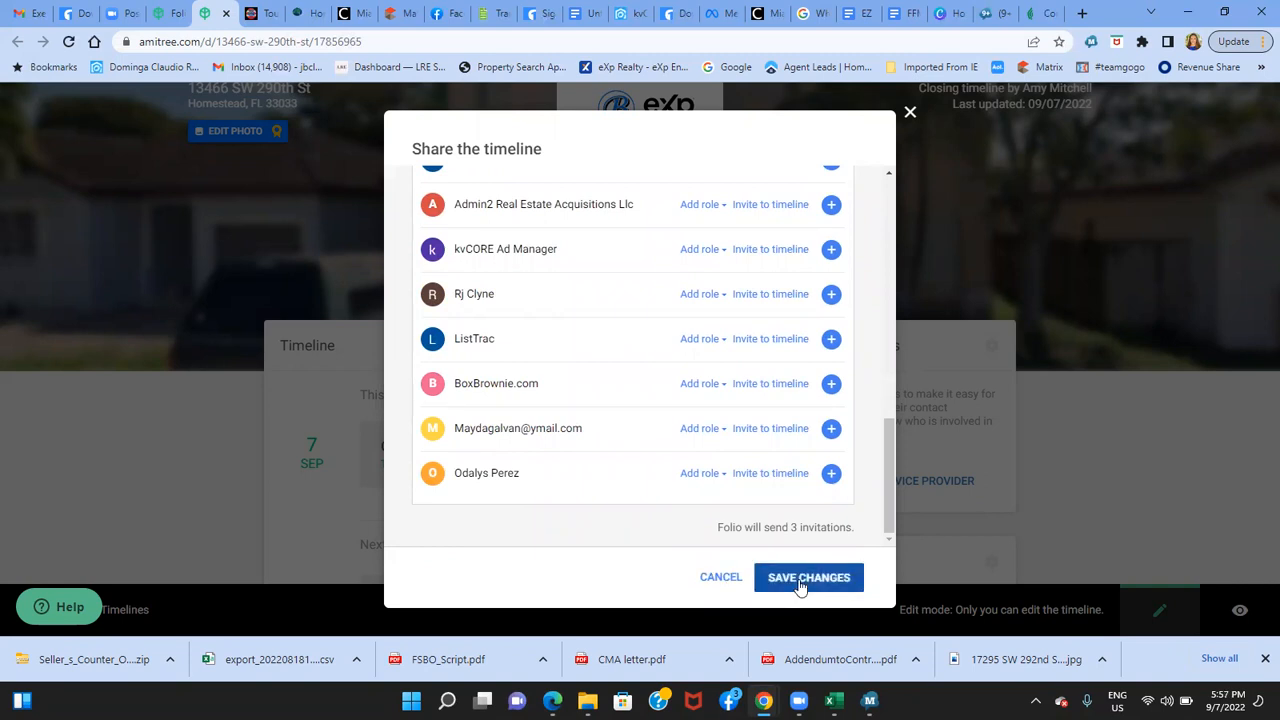
left_click(800, 584)
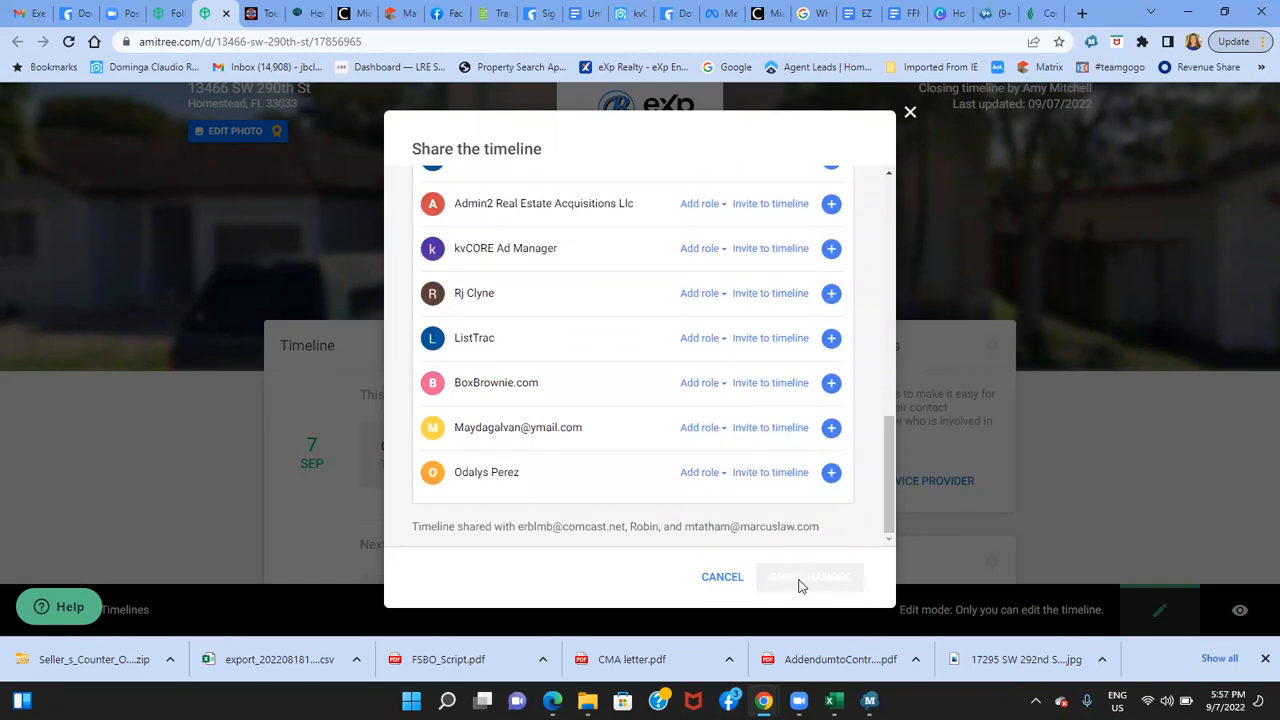
left_click(909, 114)
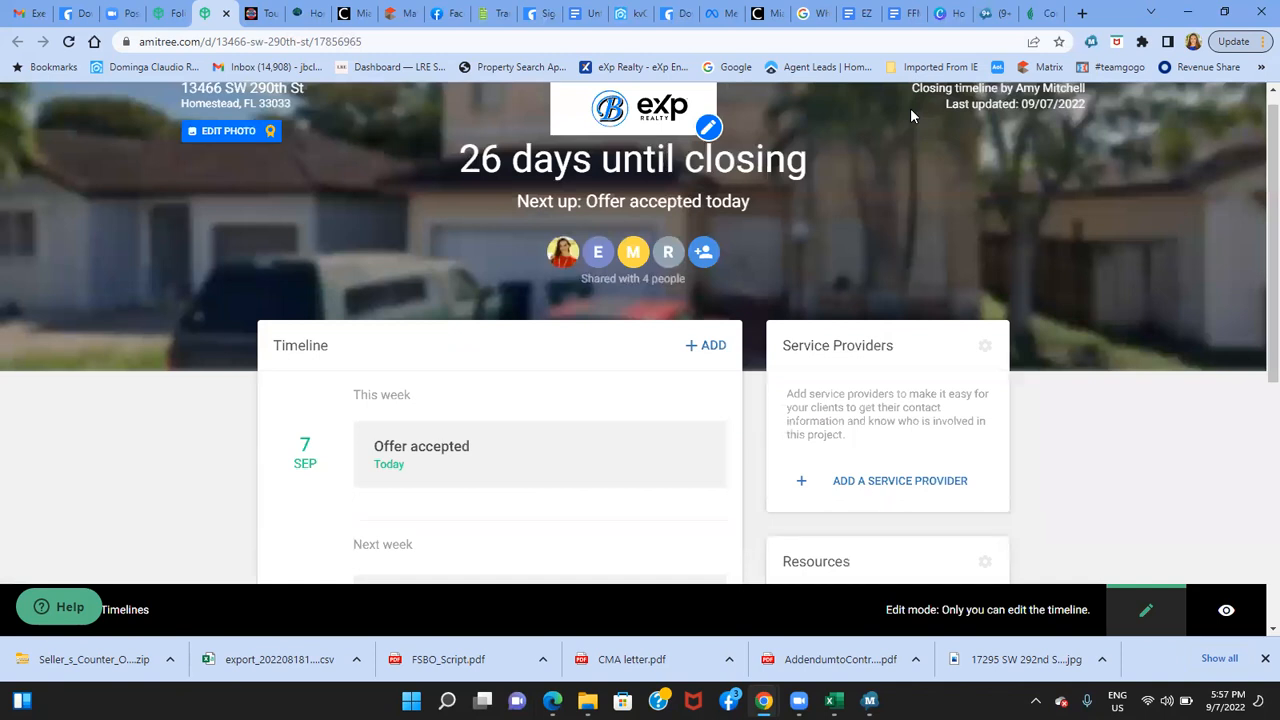